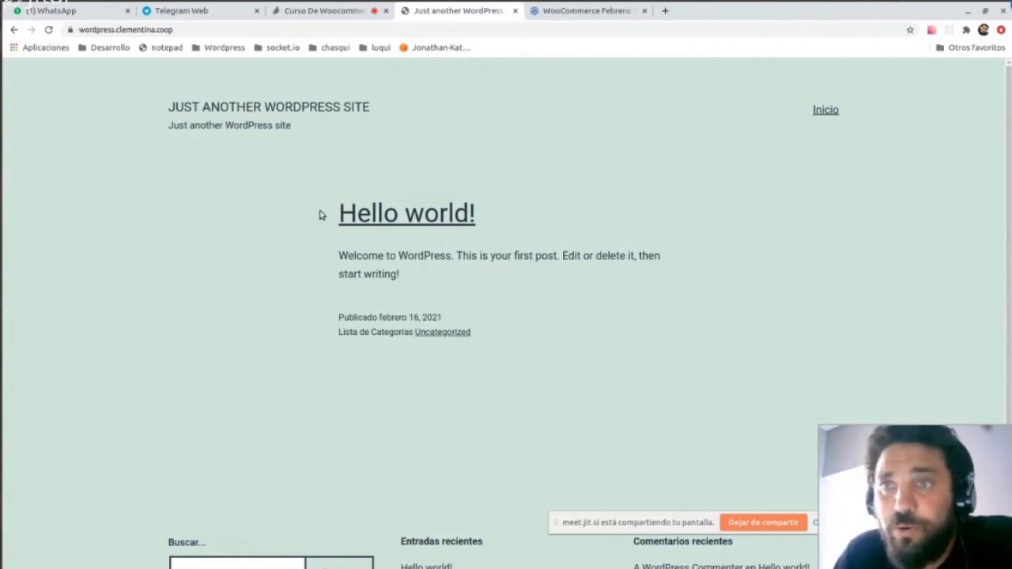
Look over the site's front page, from the Hello world! post down to the search and recent entries widgets.
{"action": "scroll", "coordinate": [491, 325], "scroll_direction": "down", "scroll_amount": 2}
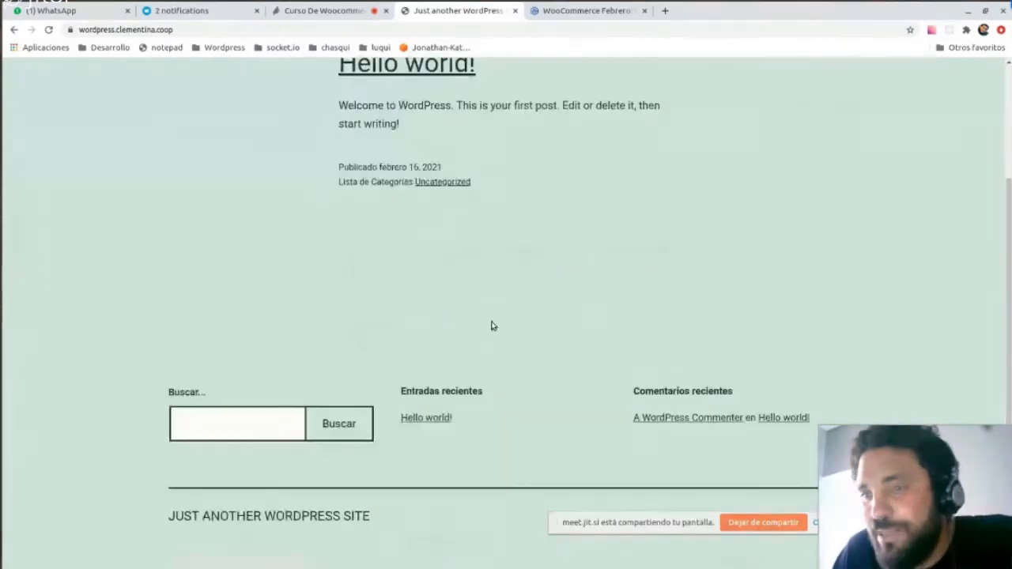
{"action": "left_click_drag", "start_coordinate": [413, 391], "coordinate": [472, 386]}
{"action": "left_click", "coordinate": [499, 355]}
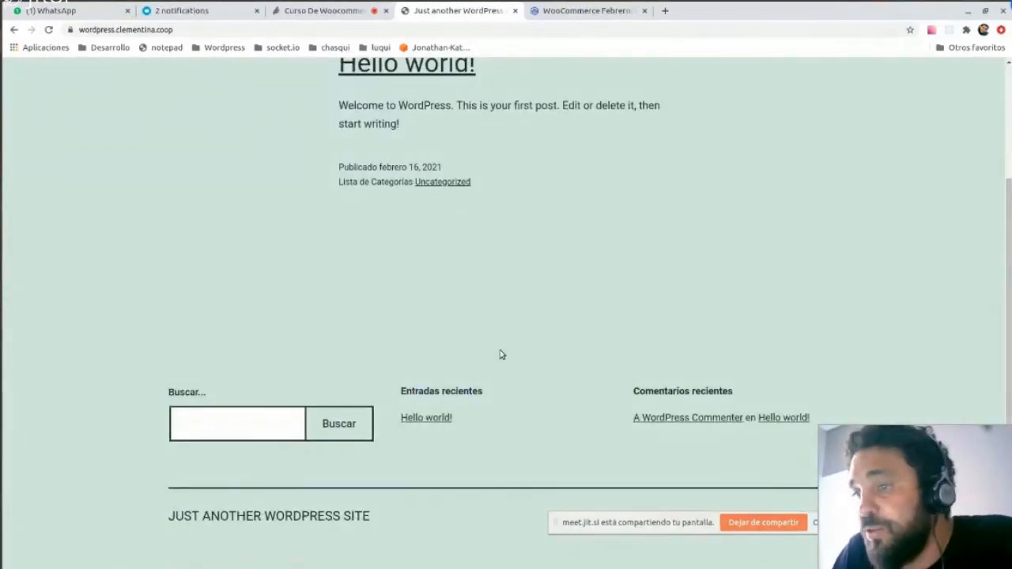
{"action": "scroll", "coordinate": [542, 329], "scroll_direction": "up", "scroll_amount": 2}
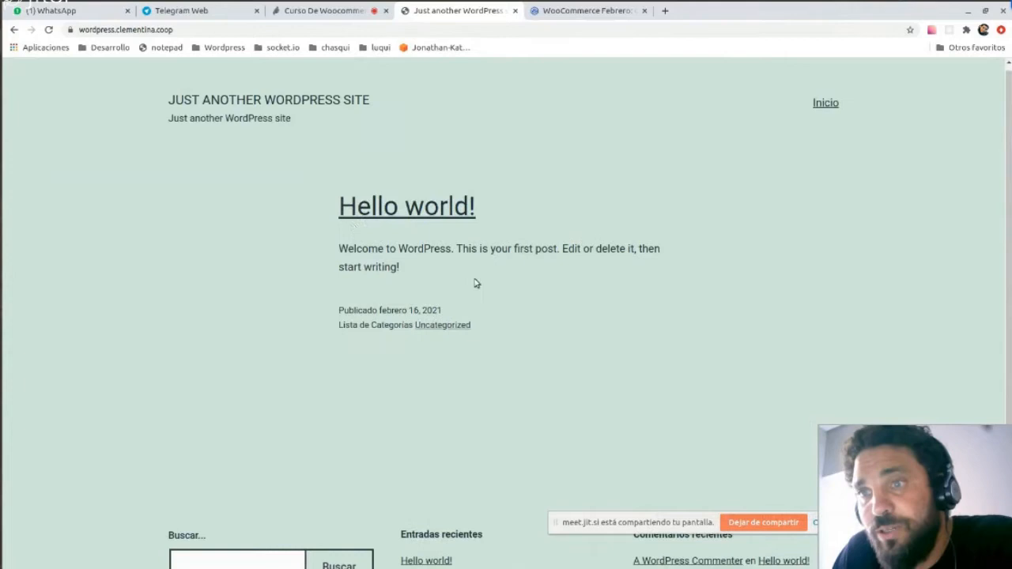
{"action": "left_click_drag", "start_coordinate": [321, 209], "coordinate": [509, 210]}
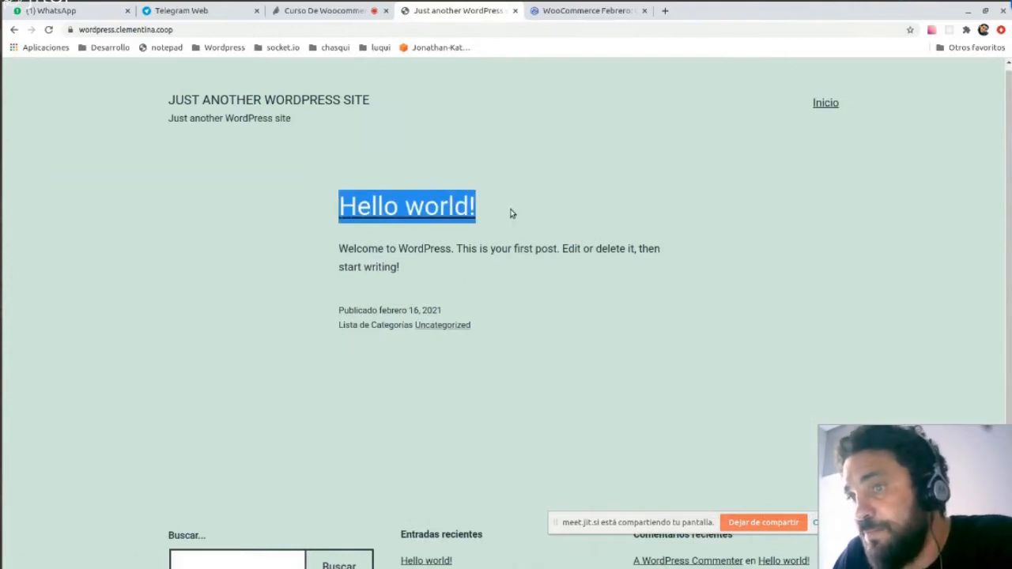
{"action": "left_click", "coordinate": [510, 213]}
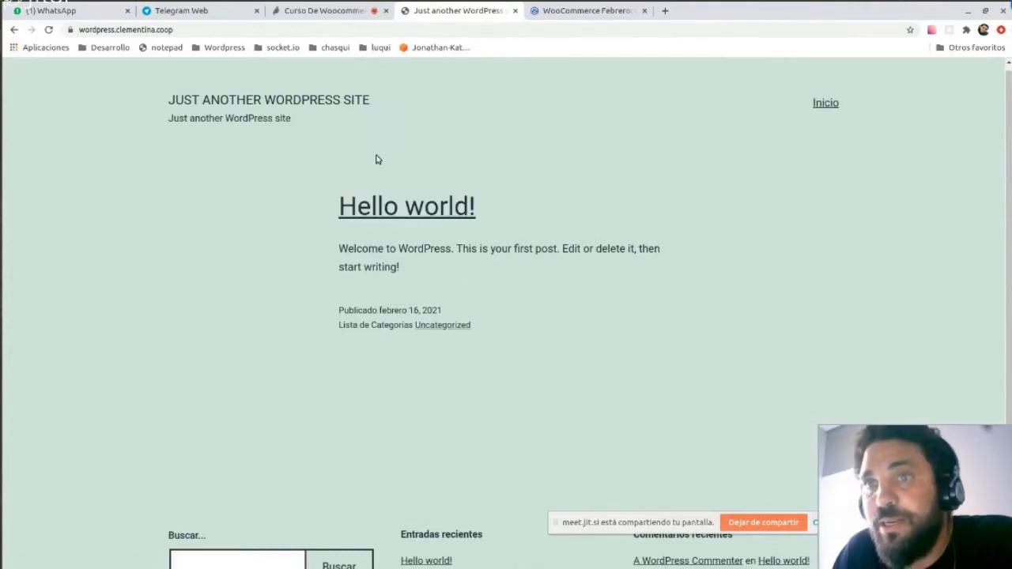
Go to the site's administration login at wordpress.clementina.coop/wp-admin/.
{"action": "left_click", "coordinate": [187, 32]}
{"action": "left_click", "coordinate": [207, 31]}
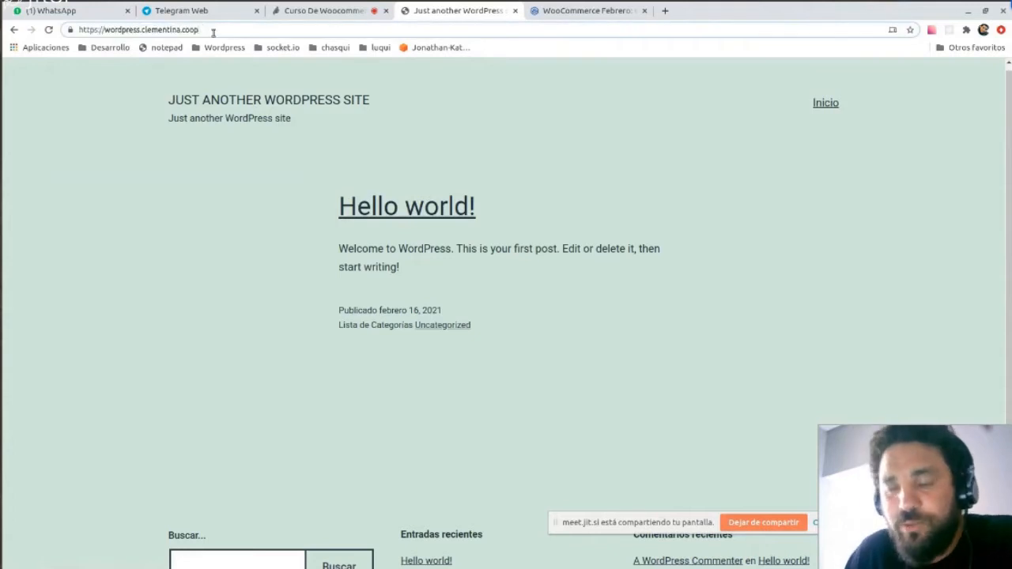
{"action": "type", "text": "/"}
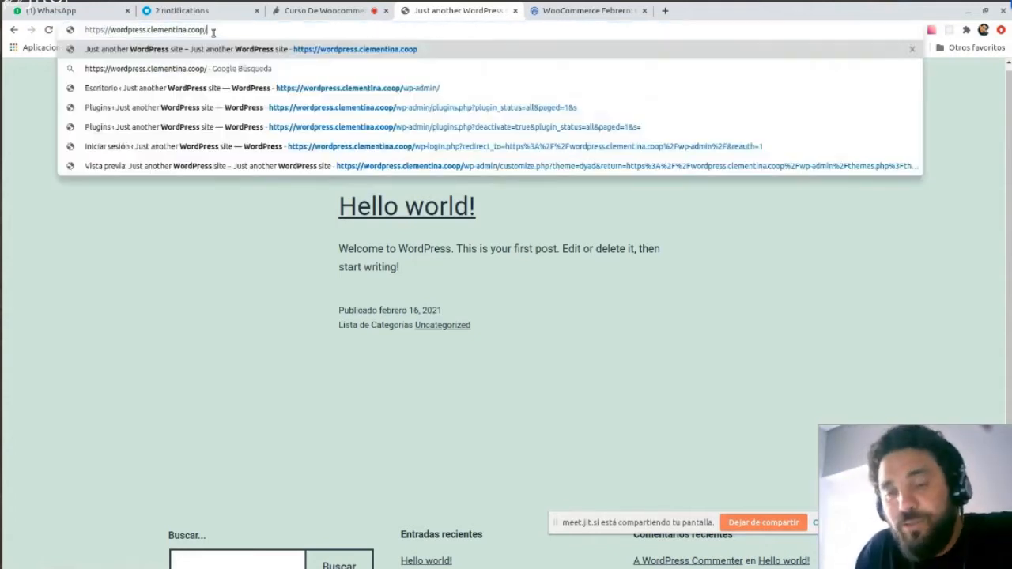
{"action": "type", "text": "wp"}
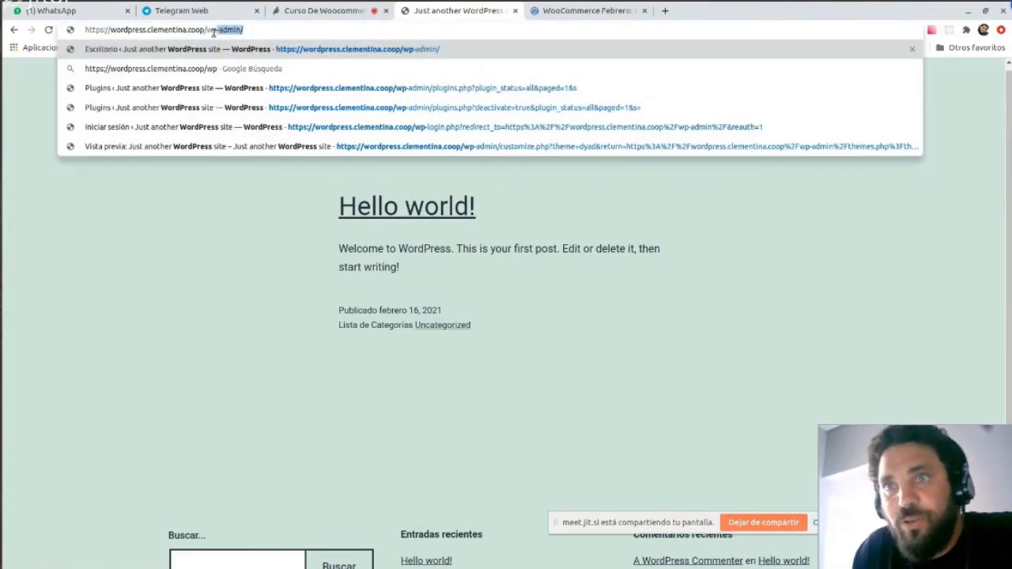
{"action": "type", "text": "-"}
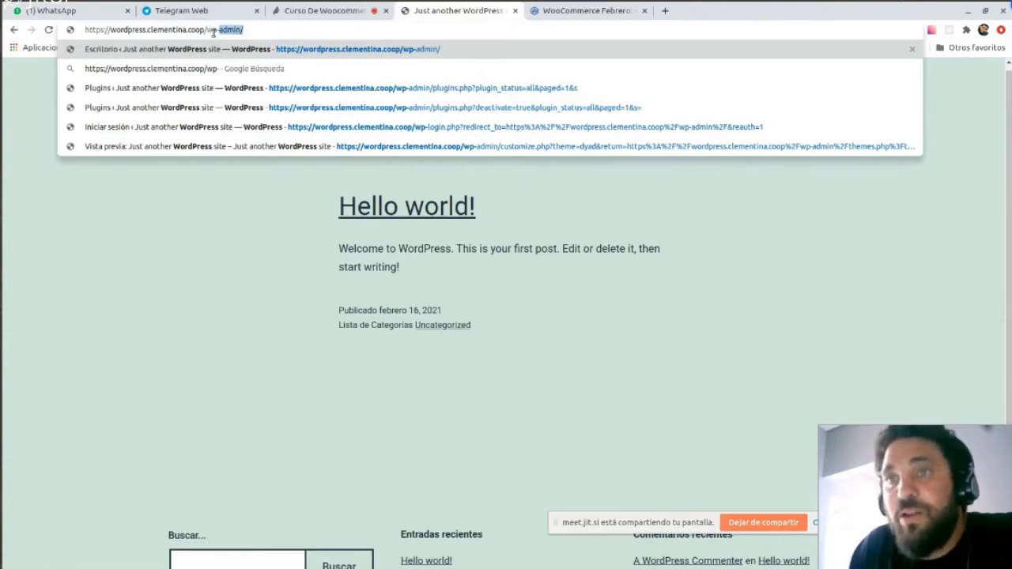
{"action": "key", "text": "Return"}
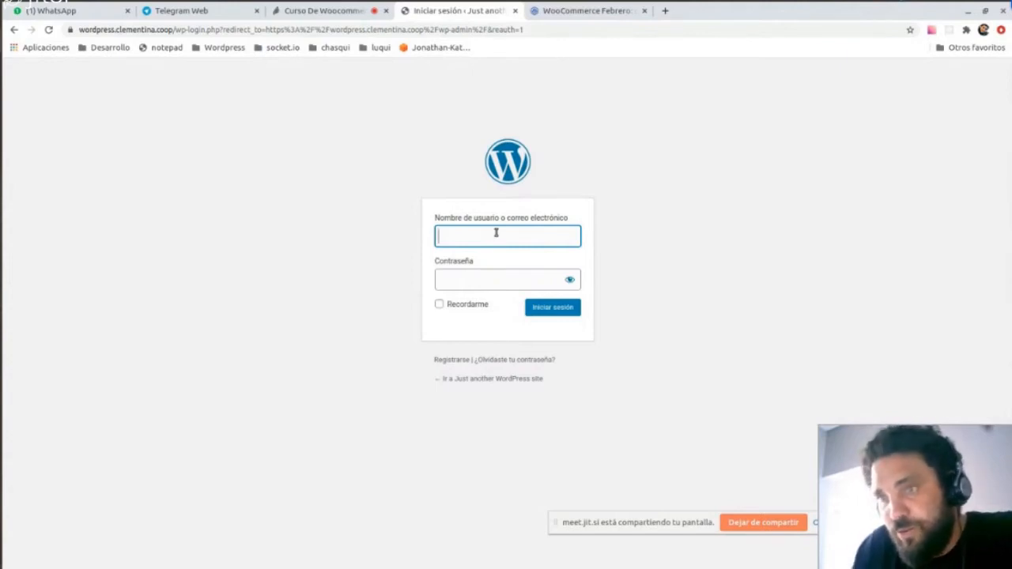
Log in with the account e-mail and password, and dismiss the browser's offer to save the password.
{"action": "type", "text": "jk"}
{"action": "key", "text": "Down"}
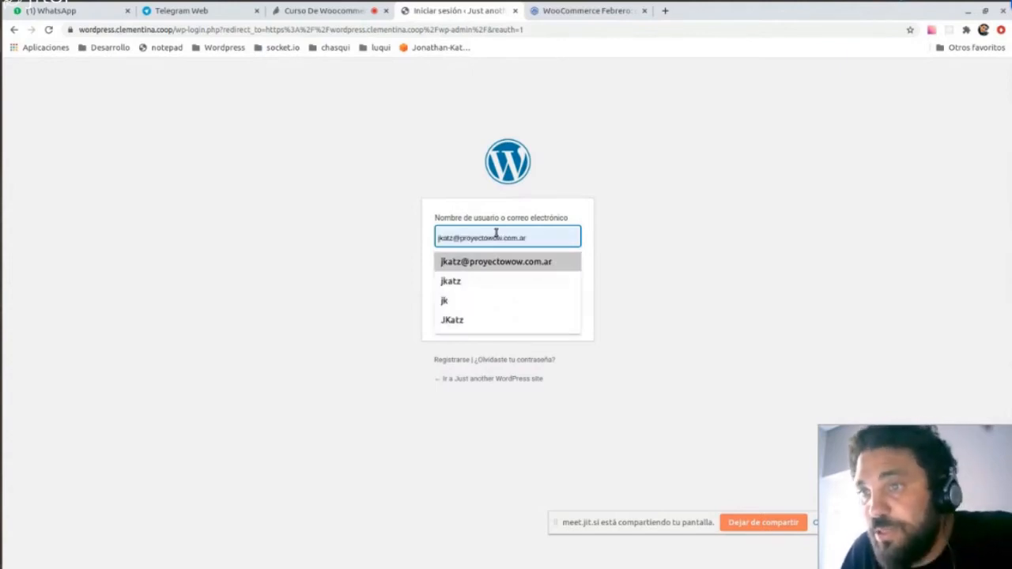
{"action": "key", "text": "Return"}
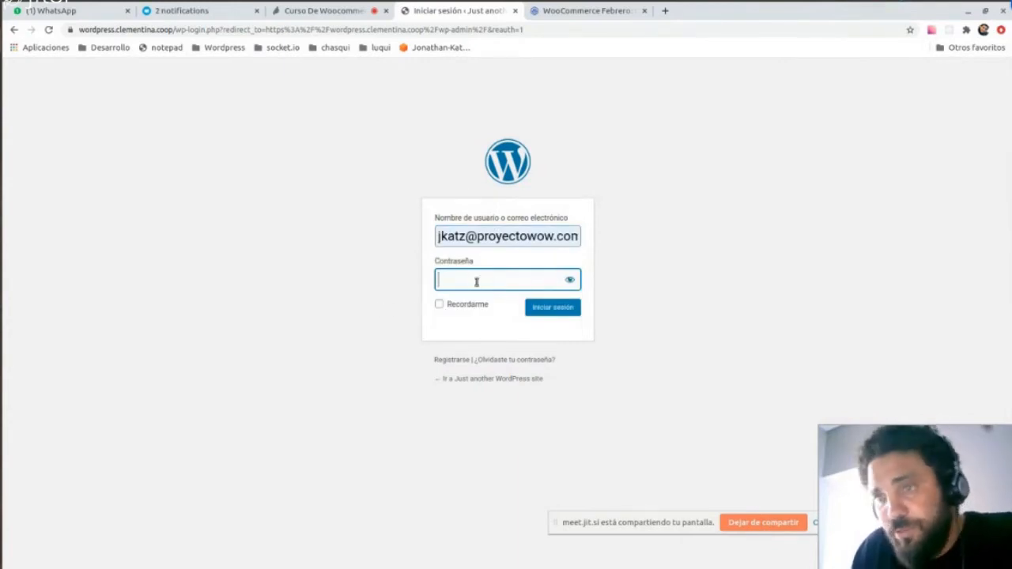
{"action": "type", "text": "********"}
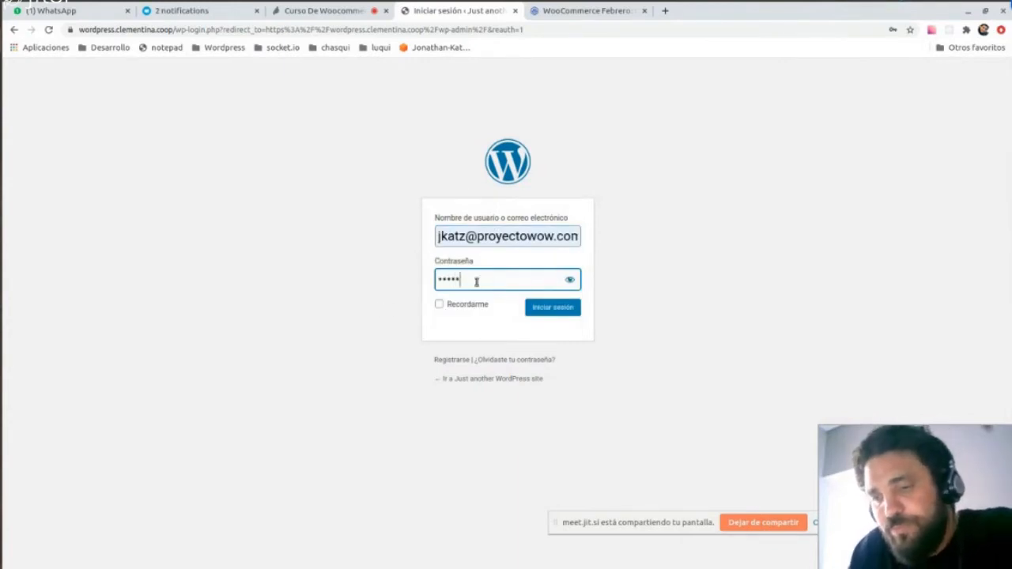
{"action": "type", "text": "*"}
{"action": "key", "text": "Return"}
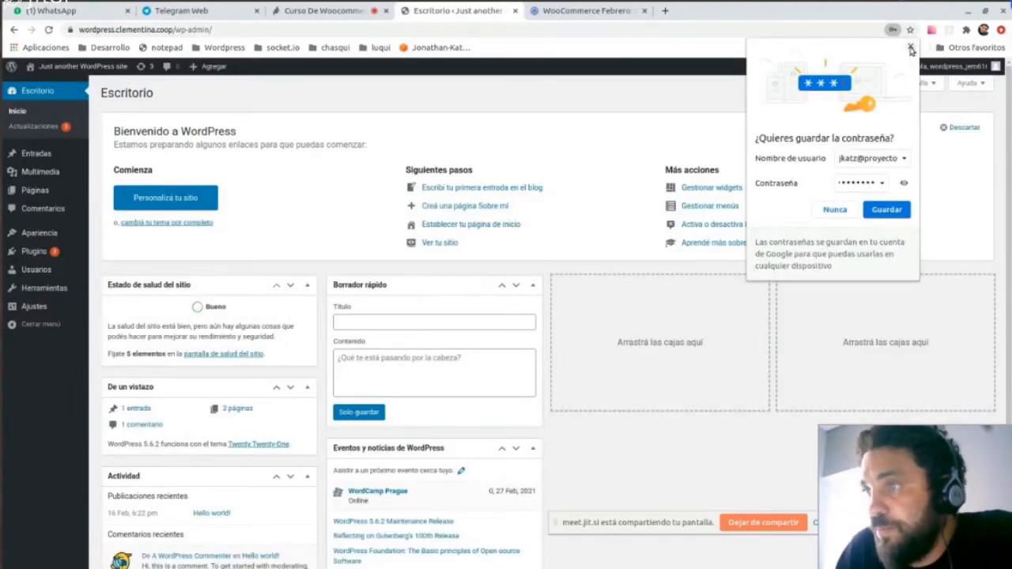
{"action": "left_click", "coordinate": [911, 49]}
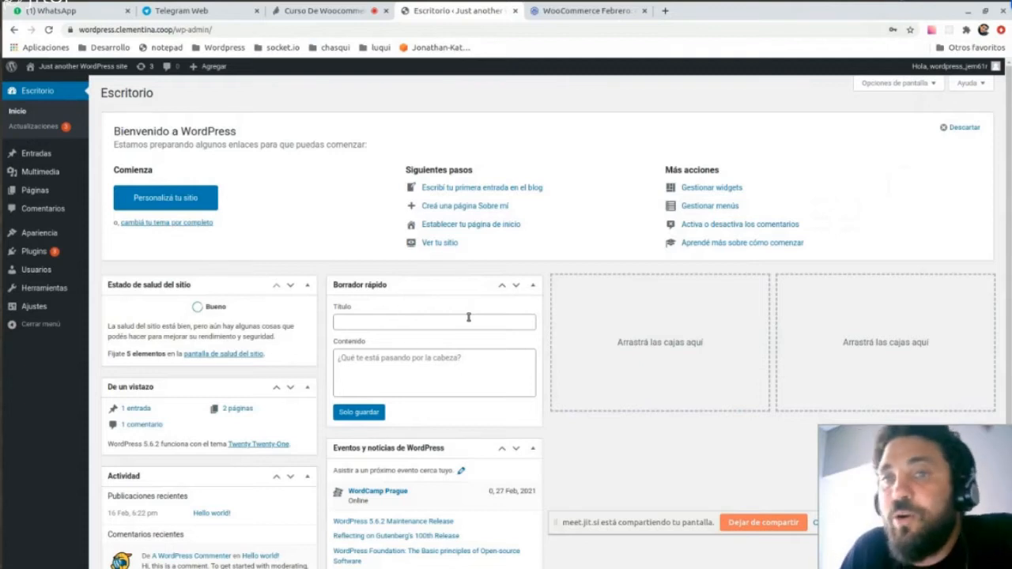
Open the public site in a separate browser tab and examine its Hello world! post alongside the dashboard.
{"action": "mouse_move", "coordinate": [23, 150]}
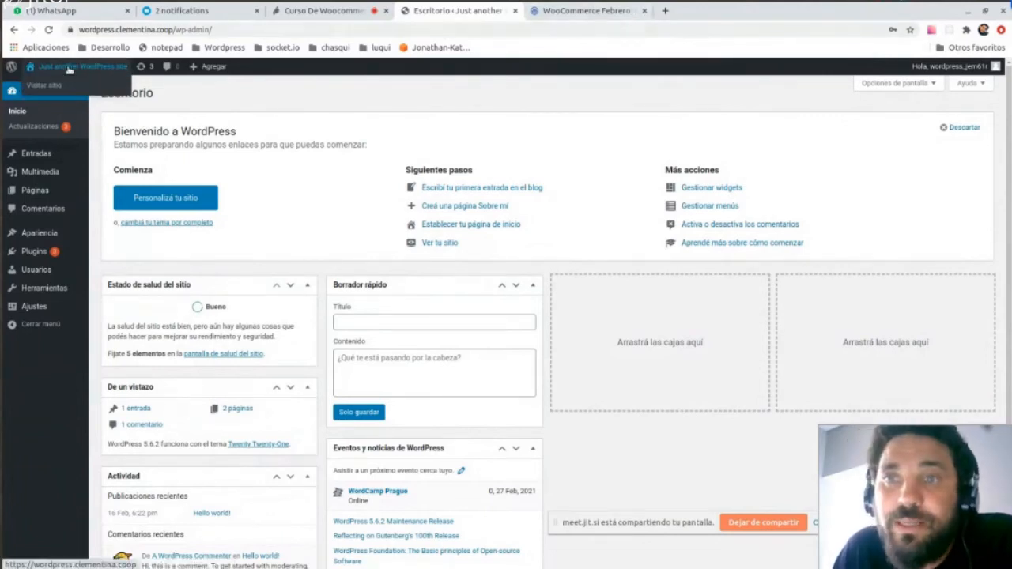
{"action": "middle_click", "coordinate": [69, 68]}
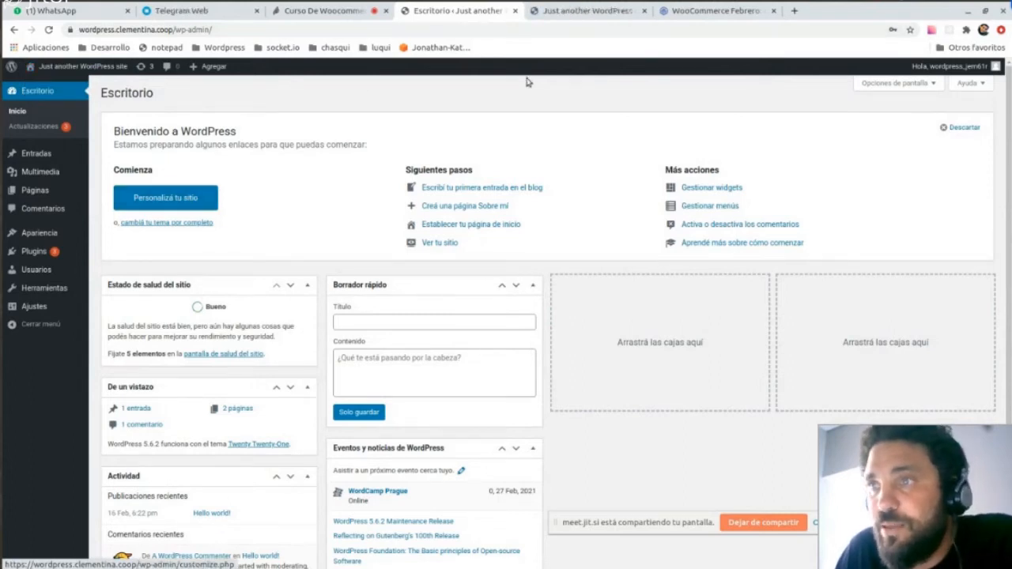
{"action": "left_click", "coordinate": [572, 11]}
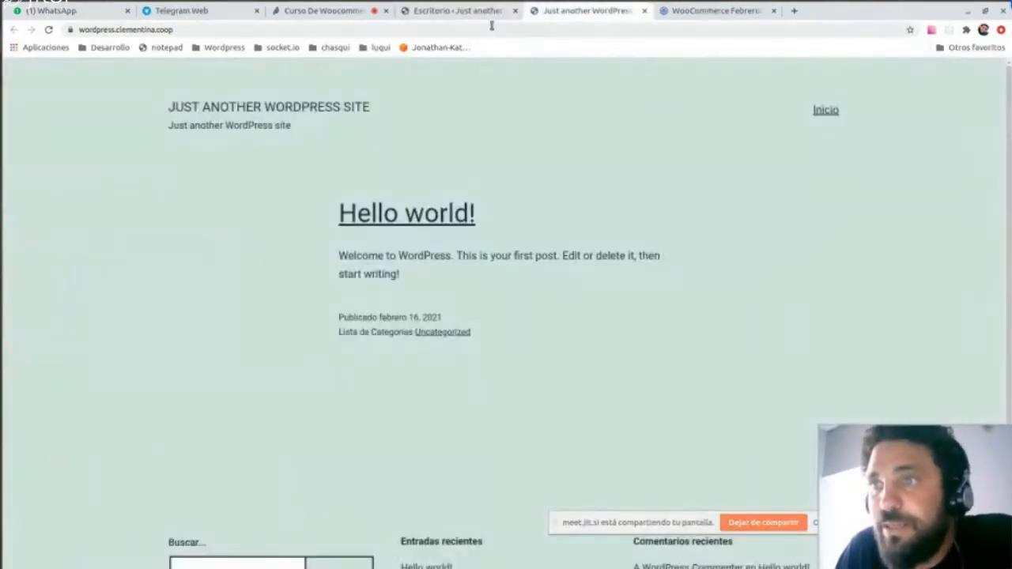
{"action": "left_click", "coordinate": [455, 11]}
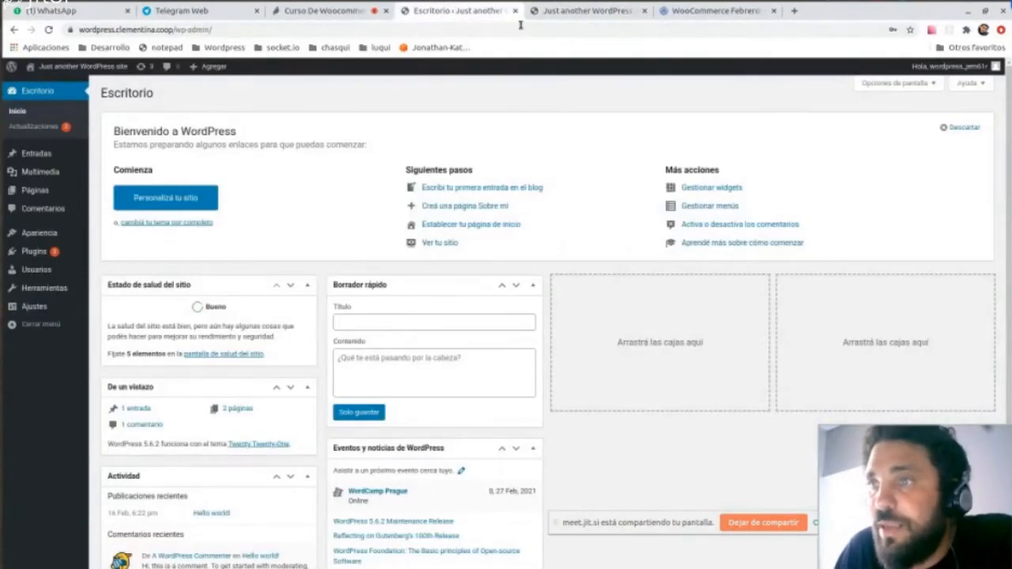
{"action": "left_click", "coordinate": [575, 11]}
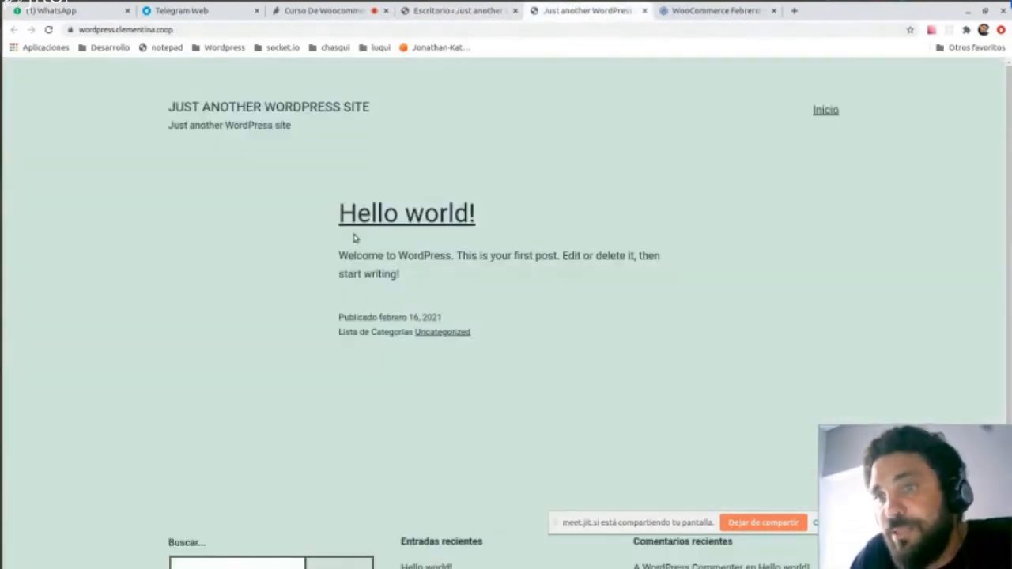
{"action": "left_click_drag", "start_coordinate": [306, 214], "coordinate": [526, 211]}
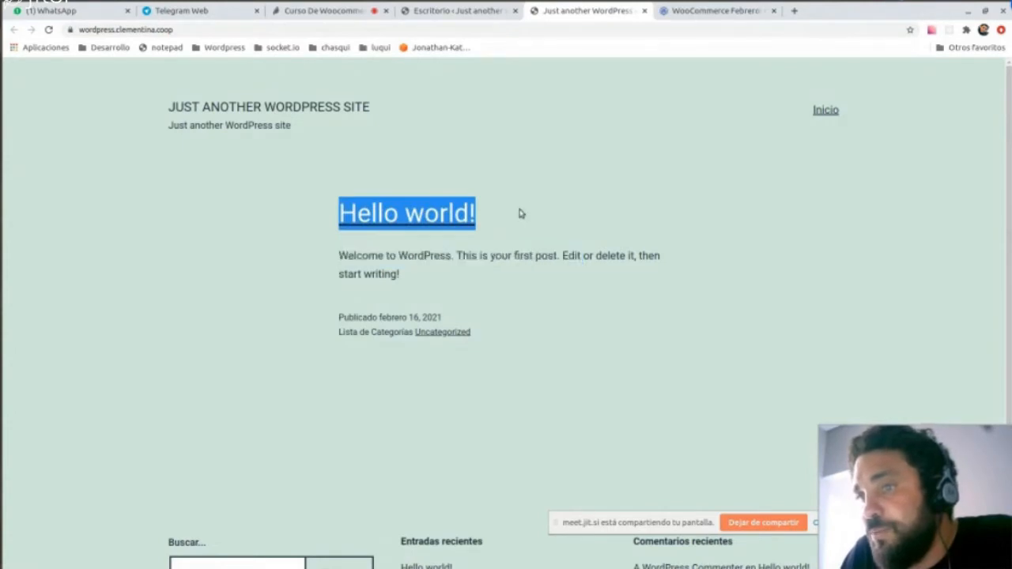
{"action": "left_click", "coordinate": [520, 213]}
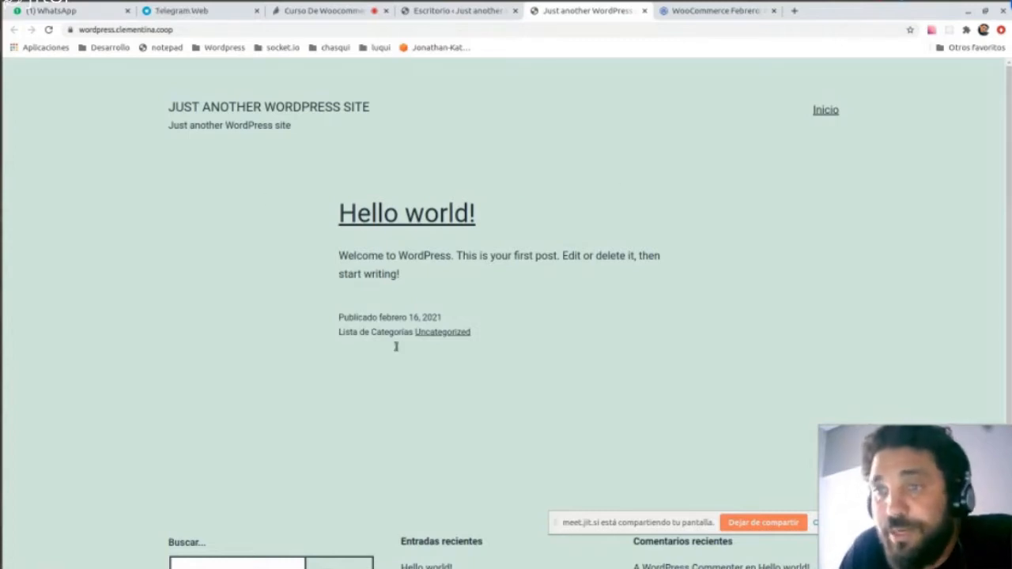
From the dashboard's list of entries, edit the Hello world! post and change its title to "Hola mundo".
{"action": "left_click", "coordinate": [456, 13]}
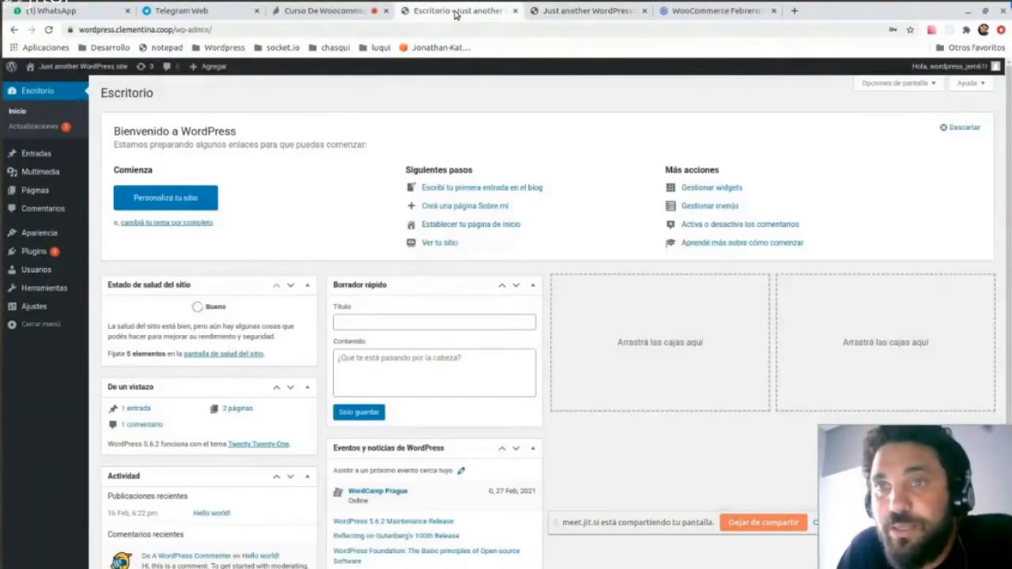
{"action": "left_click", "coordinate": [36, 155]}
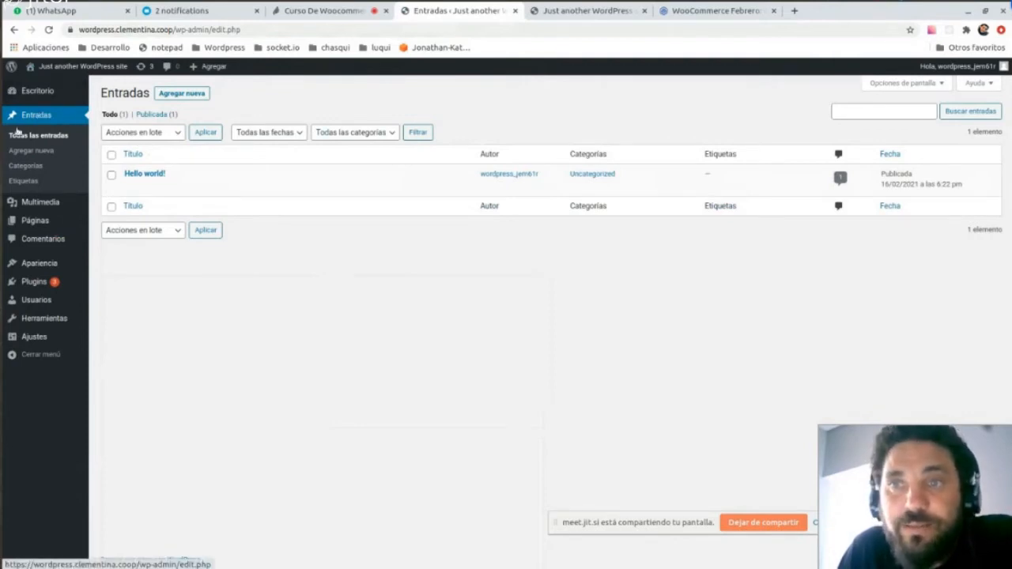
{"action": "mouse_move", "coordinate": [169, 176]}
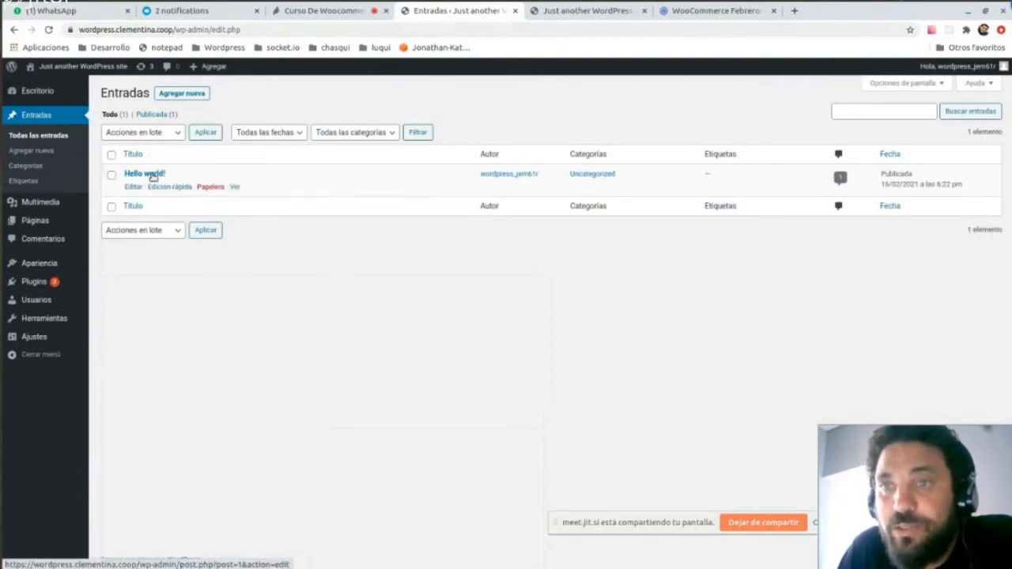
{"action": "left_click", "coordinate": [133, 189]}
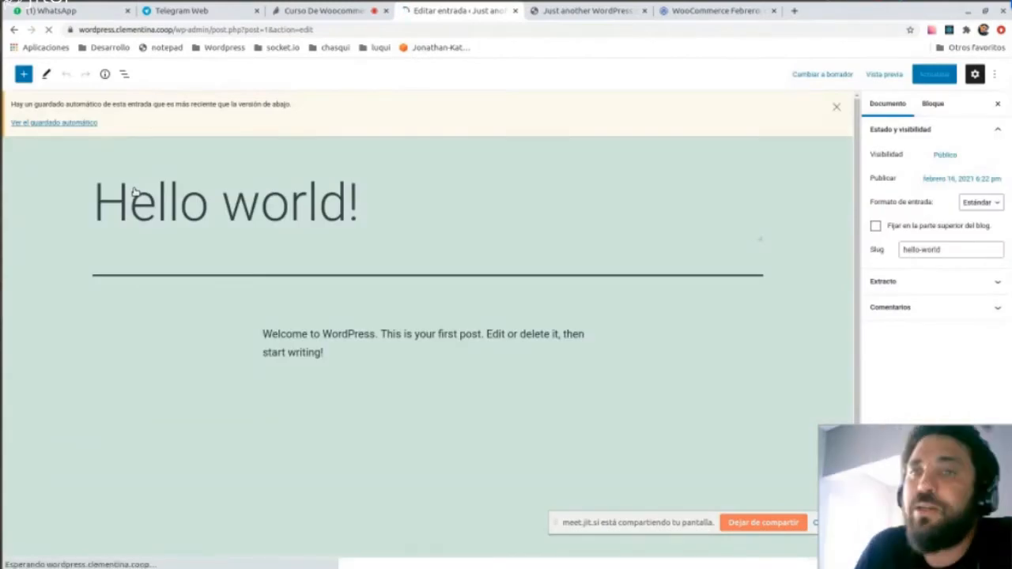
{"action": "left_click_drag", "start_coordinate": [381, 204], "coordinate": [70, 212]}
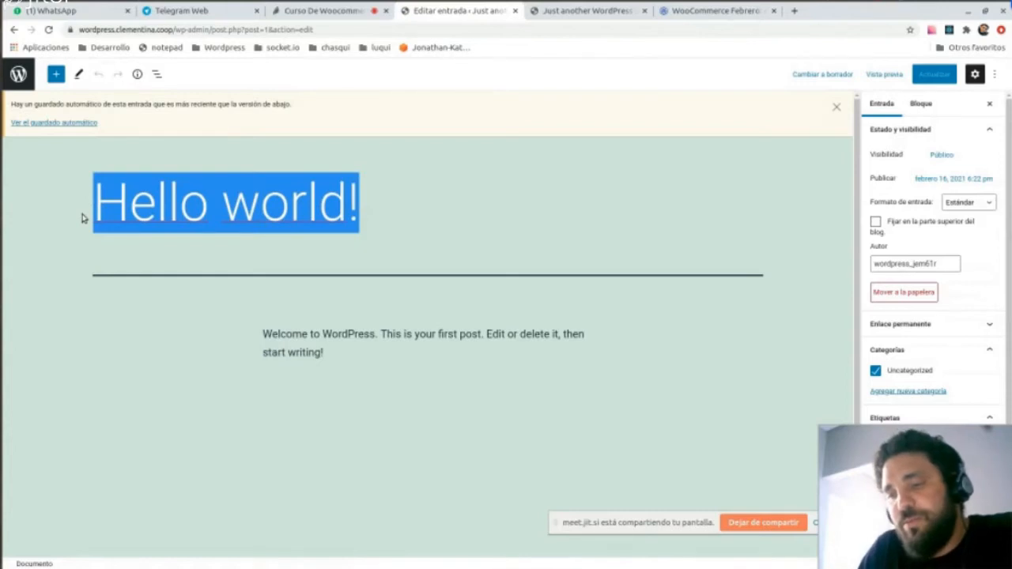
{"action": "type", "text": "Hola mundo"}
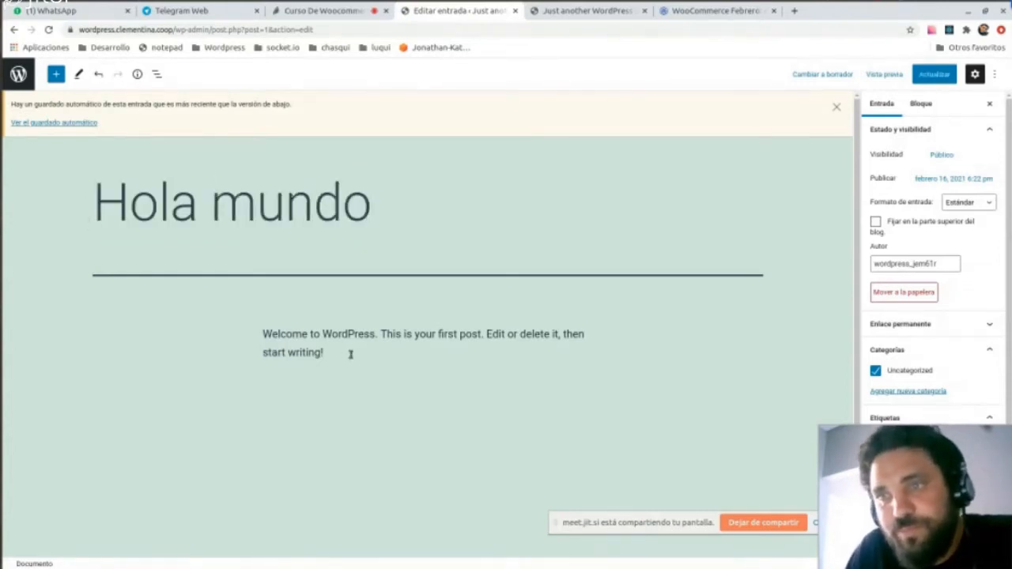
Replace the post's paragraph with "Esta es nuestra primer publicación en wordpress" and update the published entry.
{"action": "left_click_drag", "start_coordinate": [150, 314], "coordinate": [239, 327]}
{"action": "left_click", "coordinate": [340, 353]}
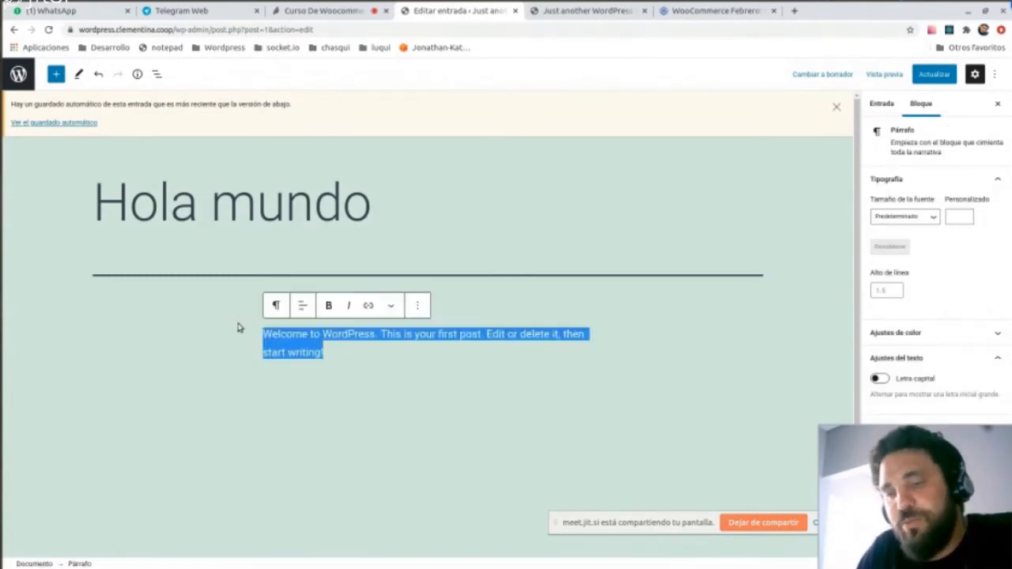
{"action": "type", "text": "Esta e"}
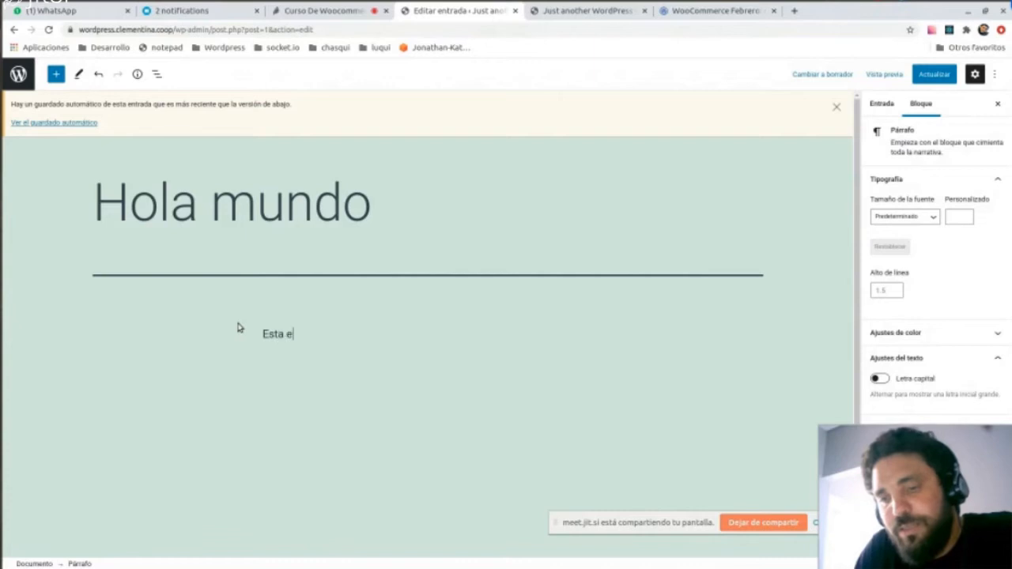
{"action": "type", "text": "s nuestra prim"}
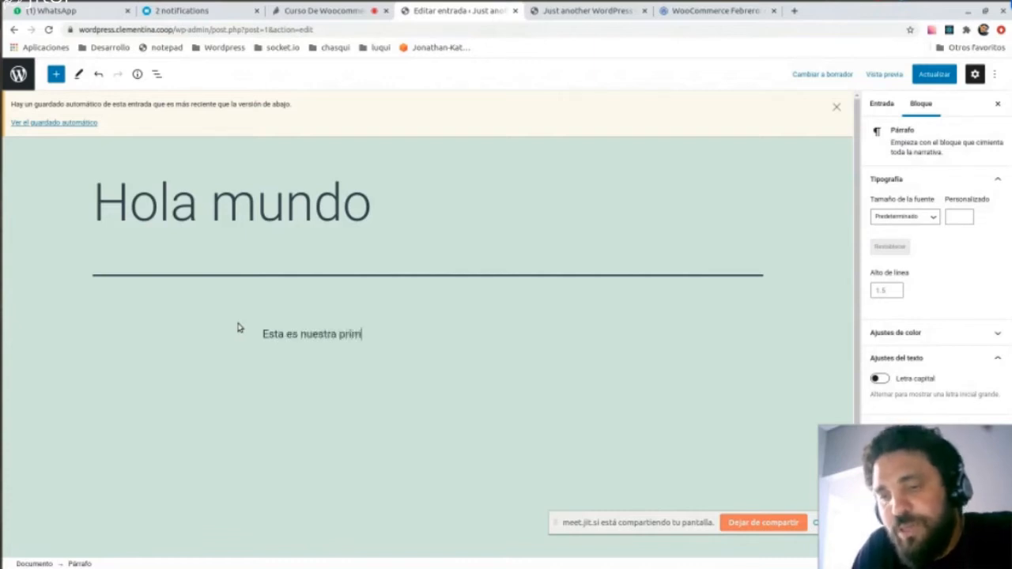
{"action": "type", "text": "er publicaci"}
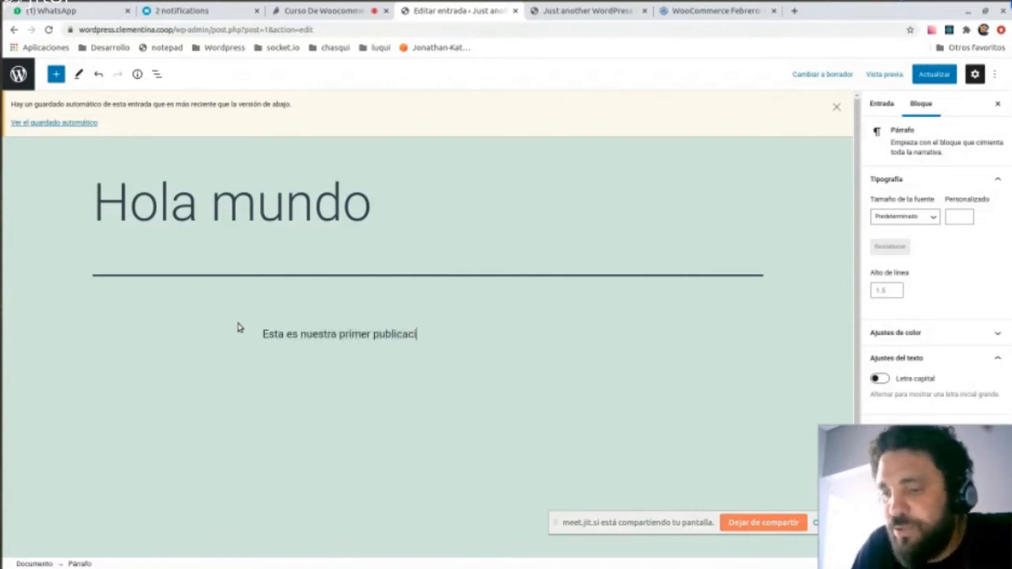
{"action": "type", "text": "ón en wordpress"}
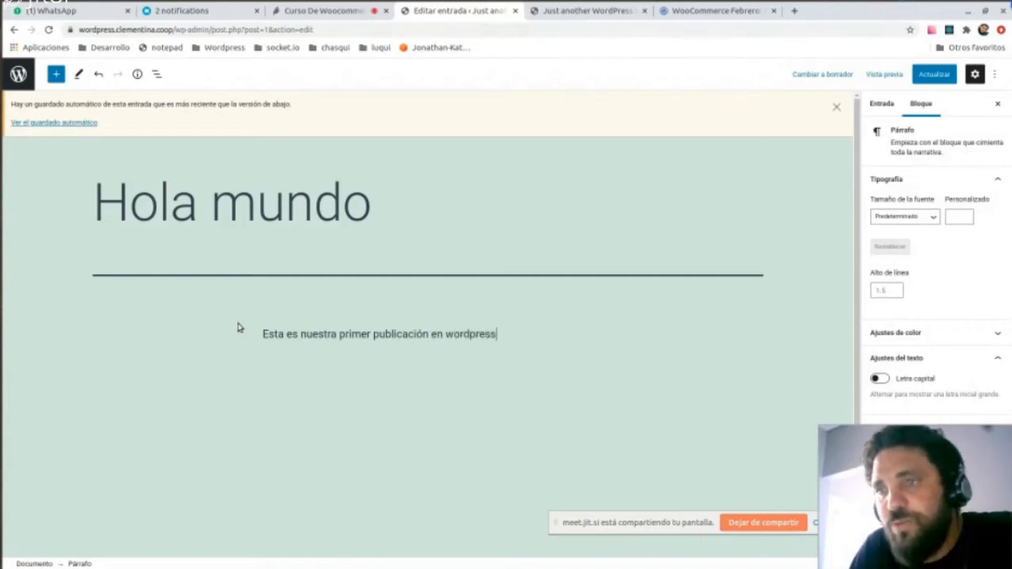
{"action": "left_click", "coordinate": [933, 74]}
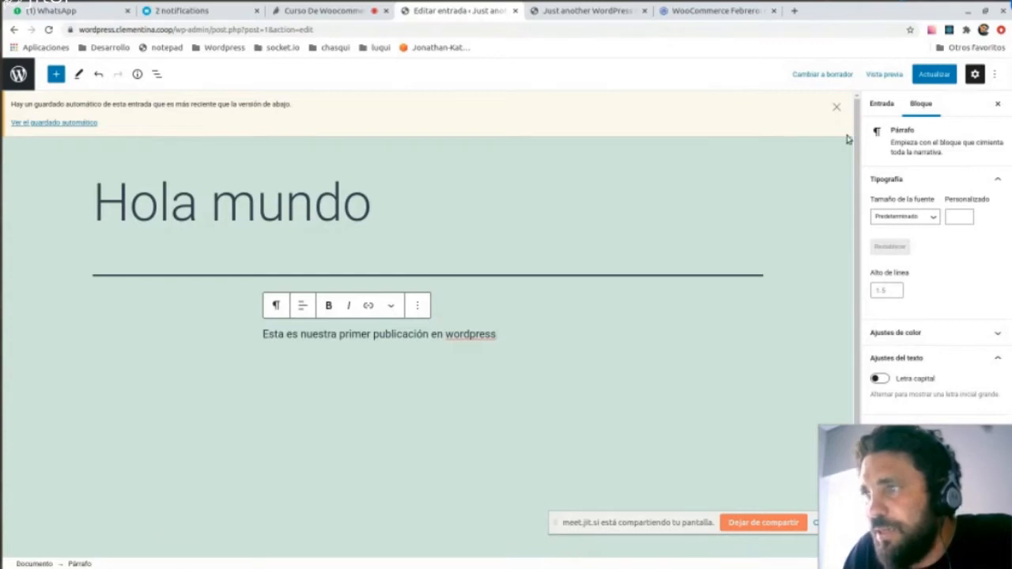
{"action": "left_click", "coordinate": [929, 74]}
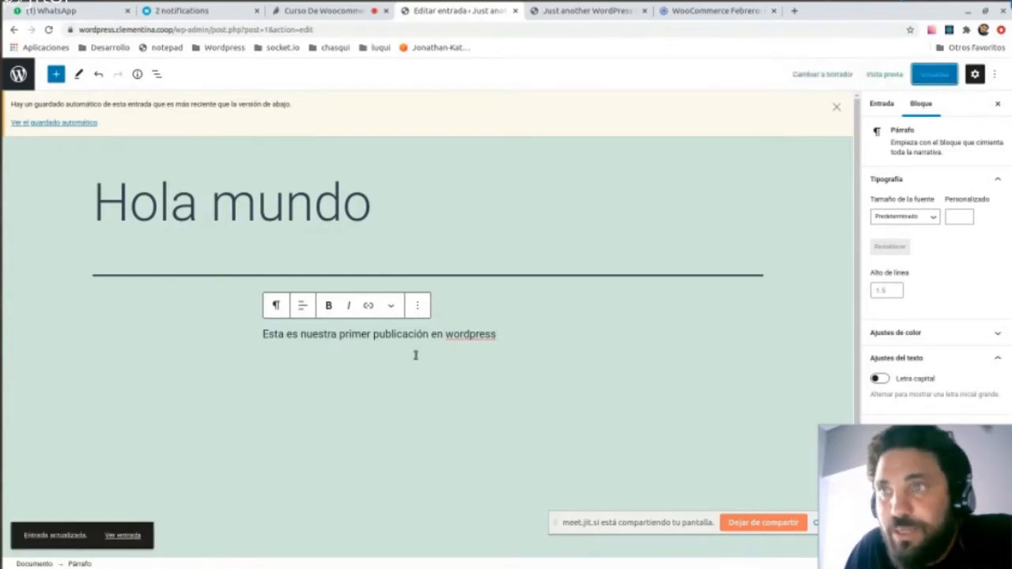
Reload the public site and examine the edited post along with the site title and tagline in the header.
{"action": "left_click", "coordinate": [589, 12]}
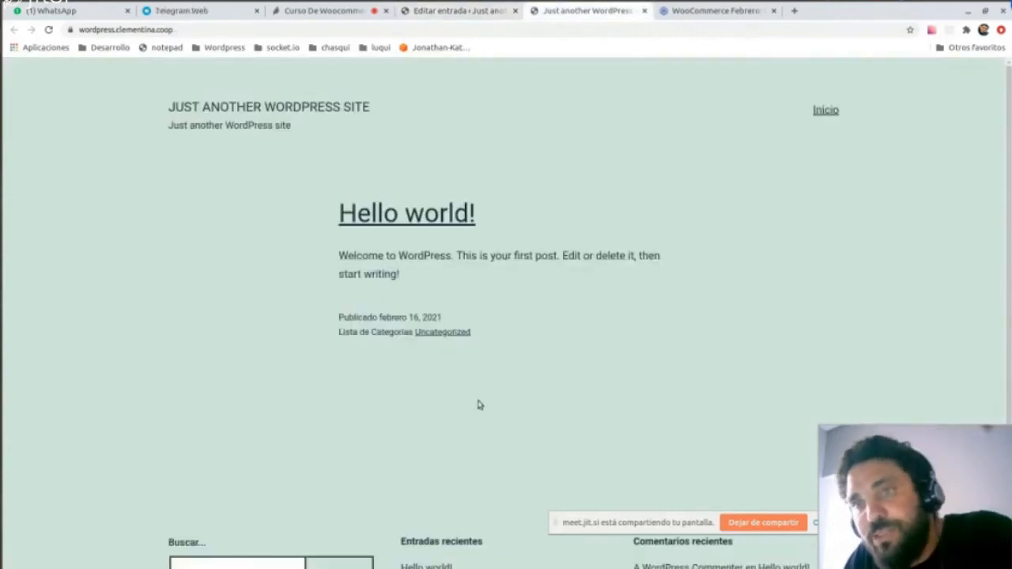
{"action": "key", "text": "F5"}
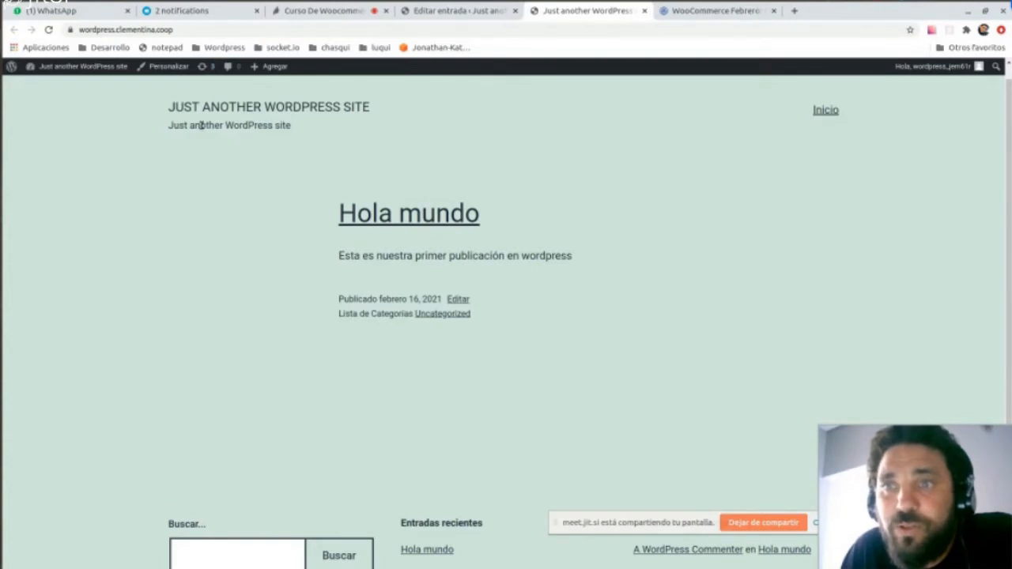
{"action": "left_click_drag", "start_coordinate": [191, 107], "coordinate": [341, 108]}
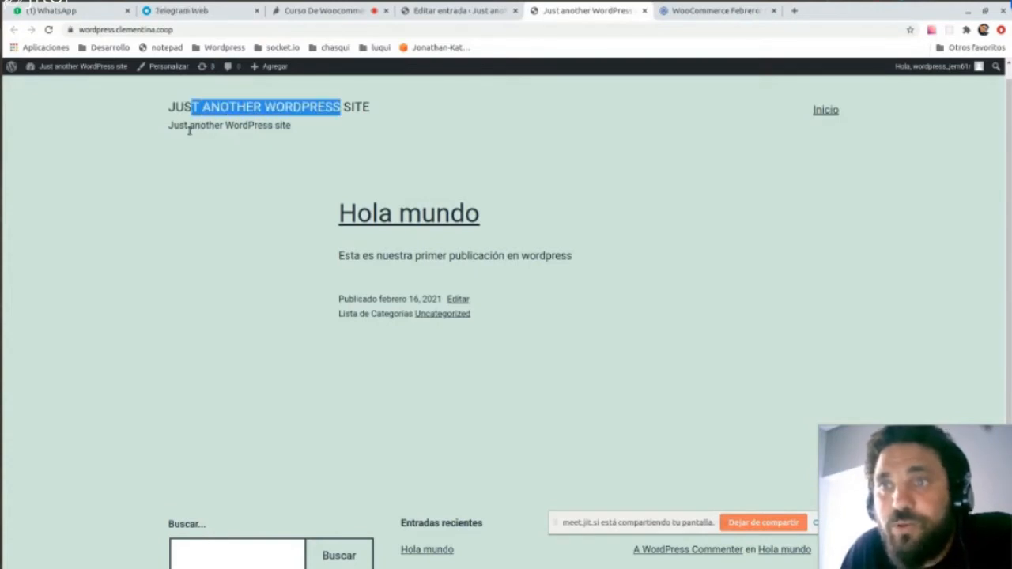
{"action": "left_click_drag", "start_coordinate": [189, 131], "coordinate": [280, 131]}
{"action": "left_click", "coordinate": [336, 115]}
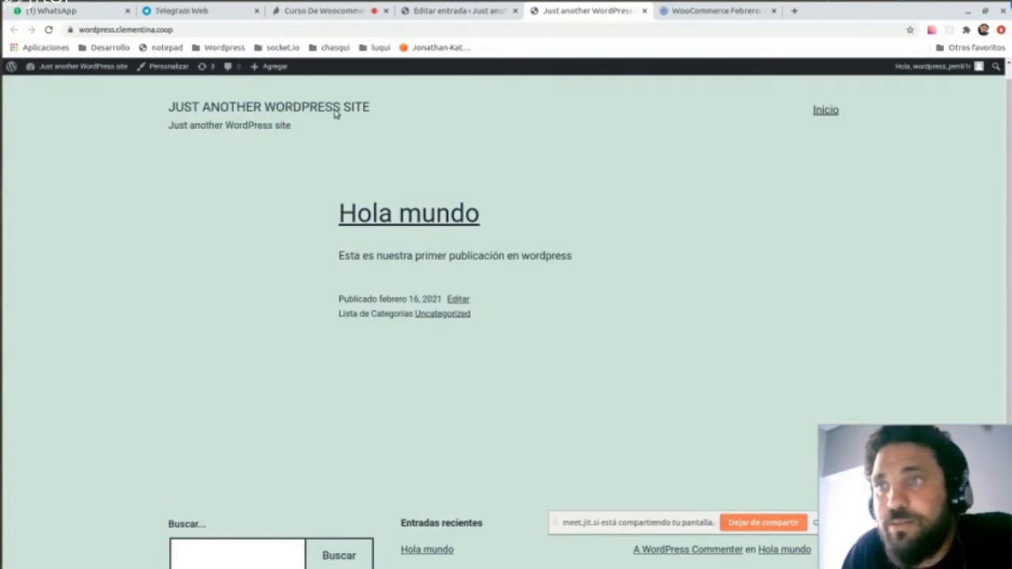
Leave the post editor, go to the general settings and set the site title to "Curso de wordpress".
{"action": "left_click", "coordinate": [467, 14]}
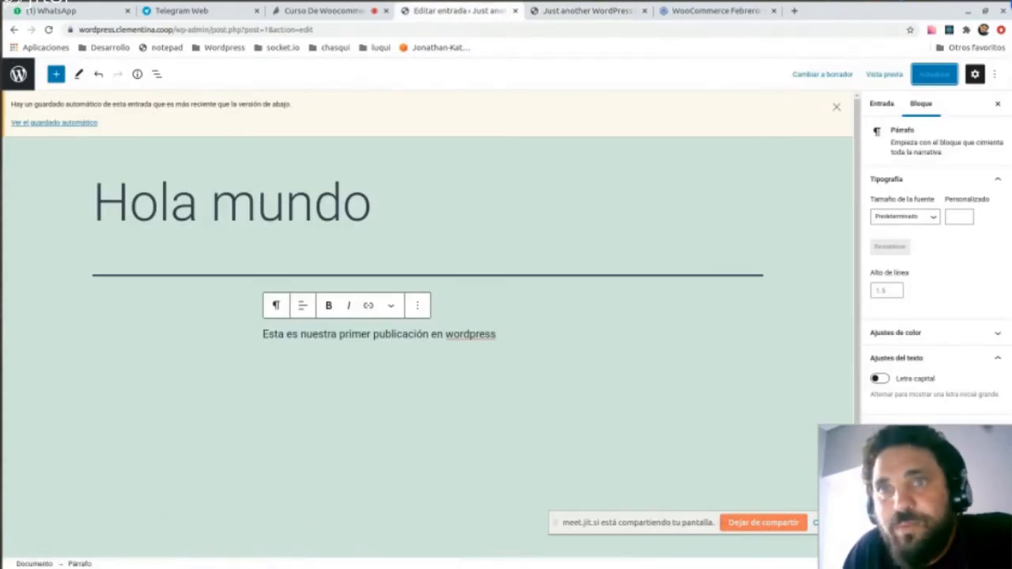
{"action": "left_click", "coordinate": [19, 74]}
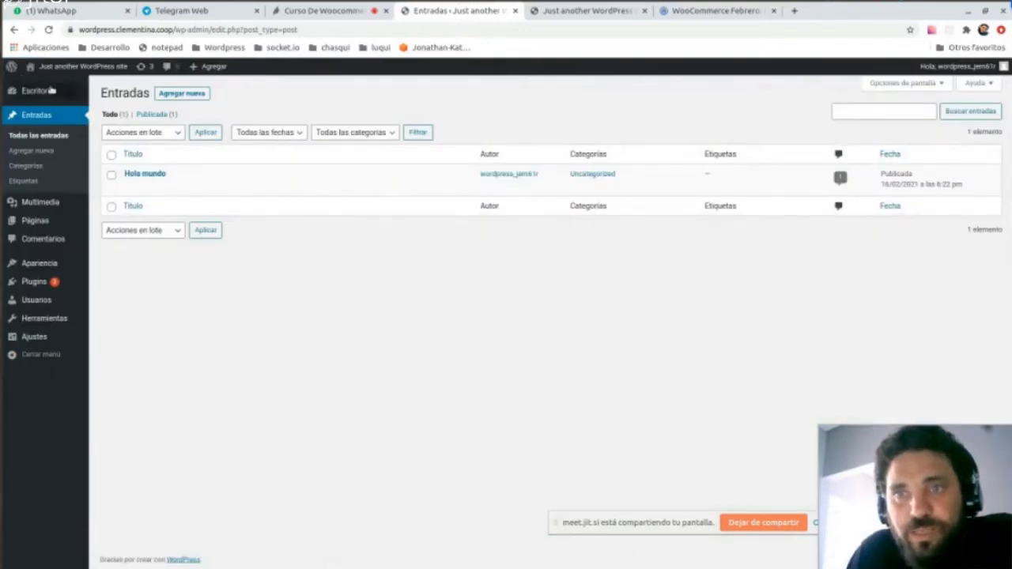
{"action": "mouse_move", "coordinate": [34, 337]}
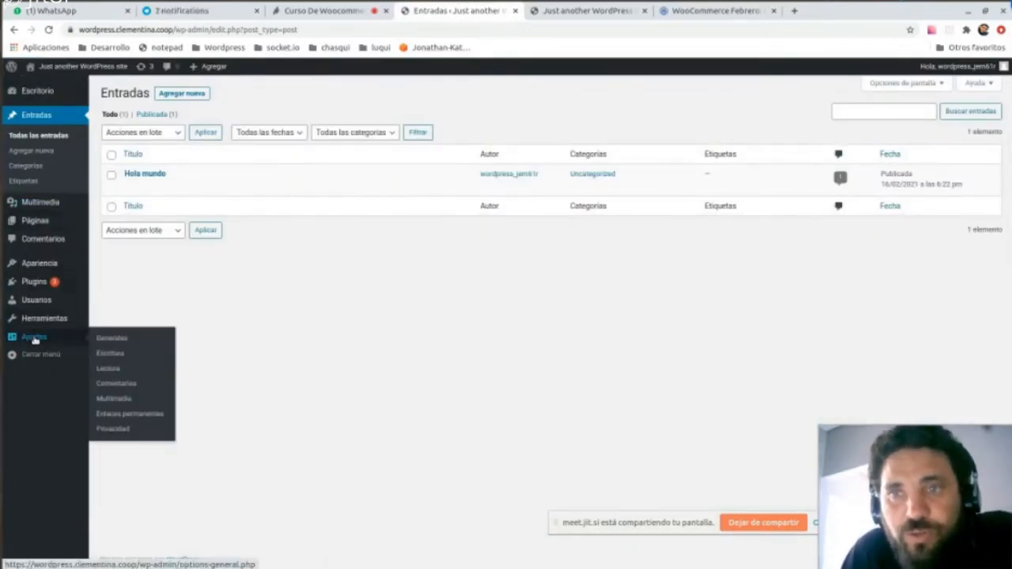
{"action": "left_click", "coordinate": [118, 340]}
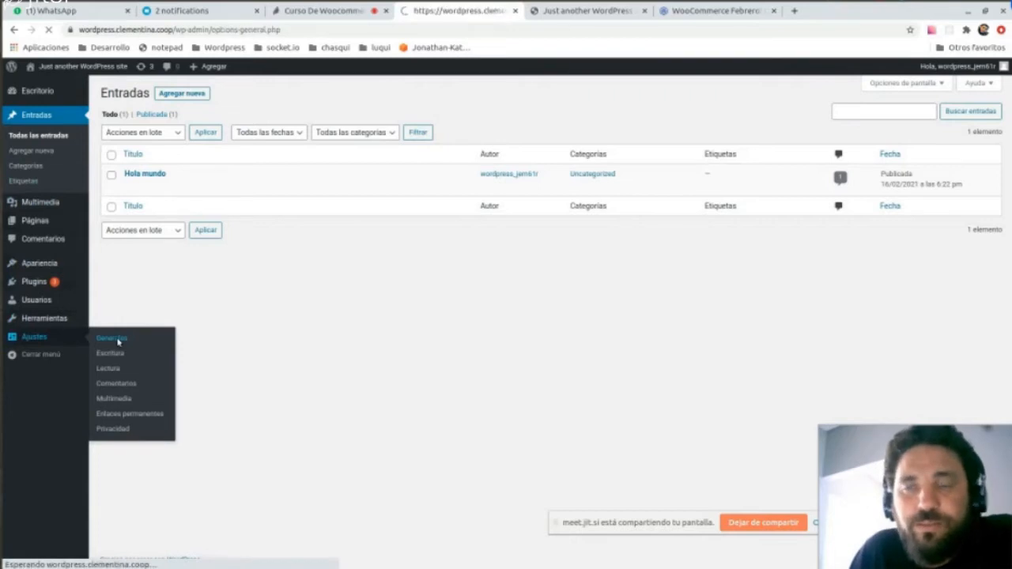
{"action": "left_click_drag", "start_coordinate": [339, 126], "coordinate": [181, 129]}
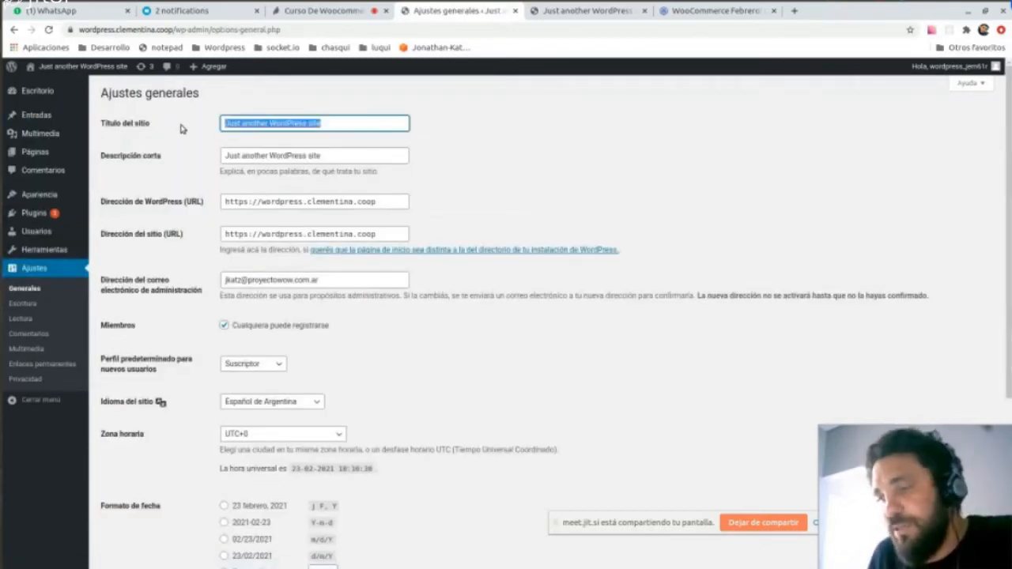
{"action": "type", "text": "Curso"}
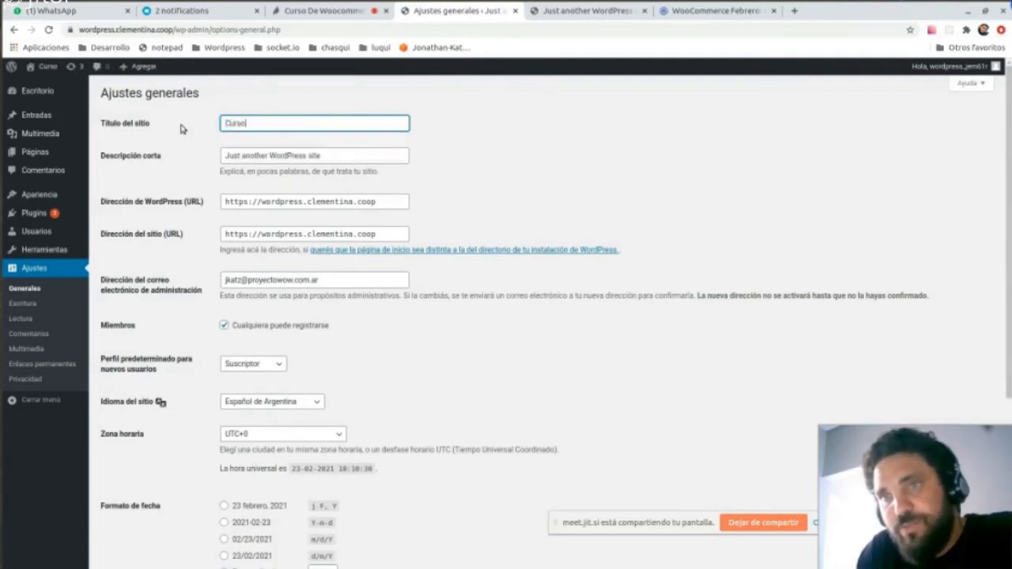
{"action": "type", "text": " de wordp"}
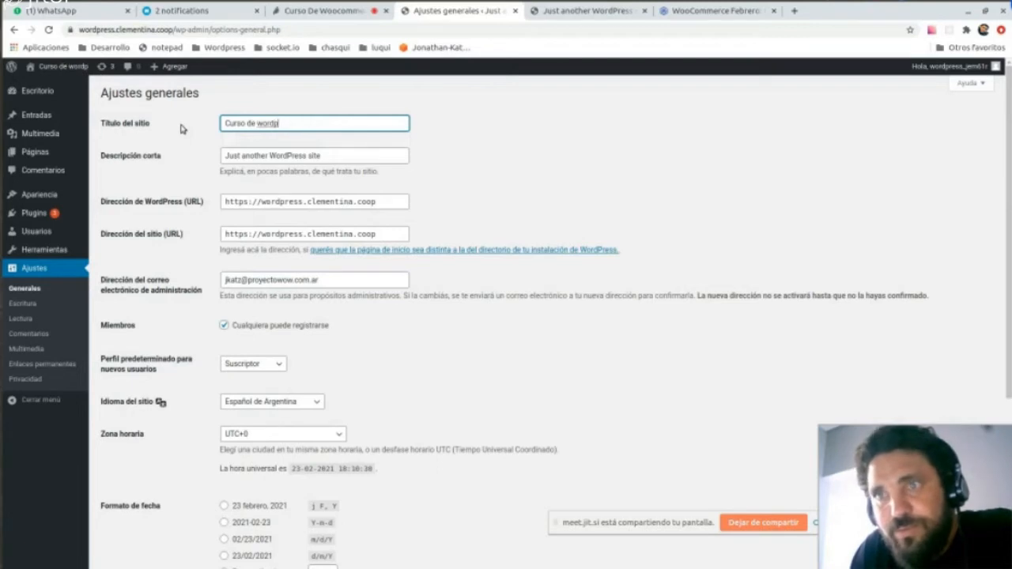
{"action": "type", "text": "ress"}
Set the site's short description to "Vamos a convertir nuestro cms en una tienda" and save the general settings.
{"action": "key", "text": "Tab"}
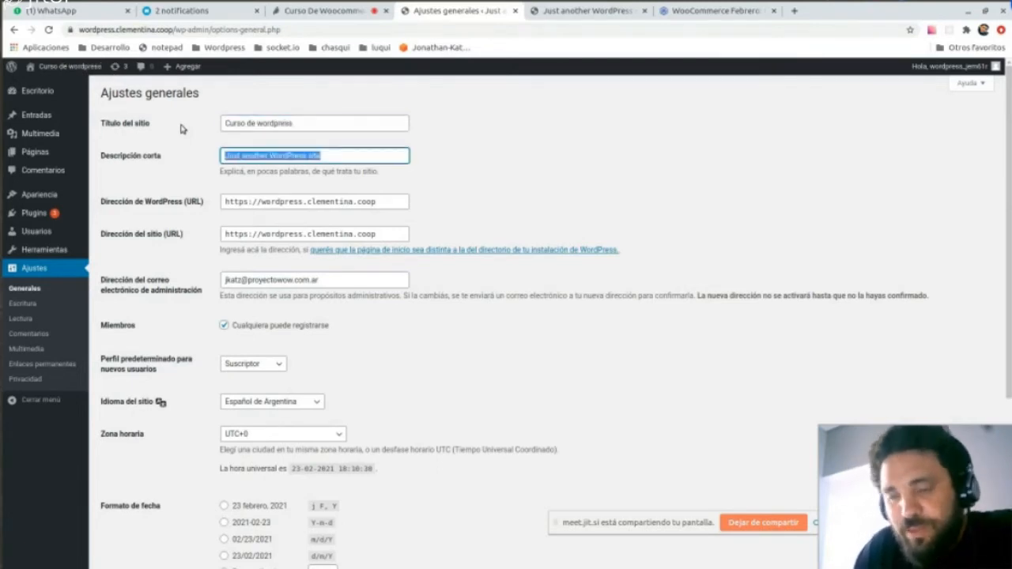
{"action": "type", "text": "Vamos a convertir nuestro cms en una tienda"}
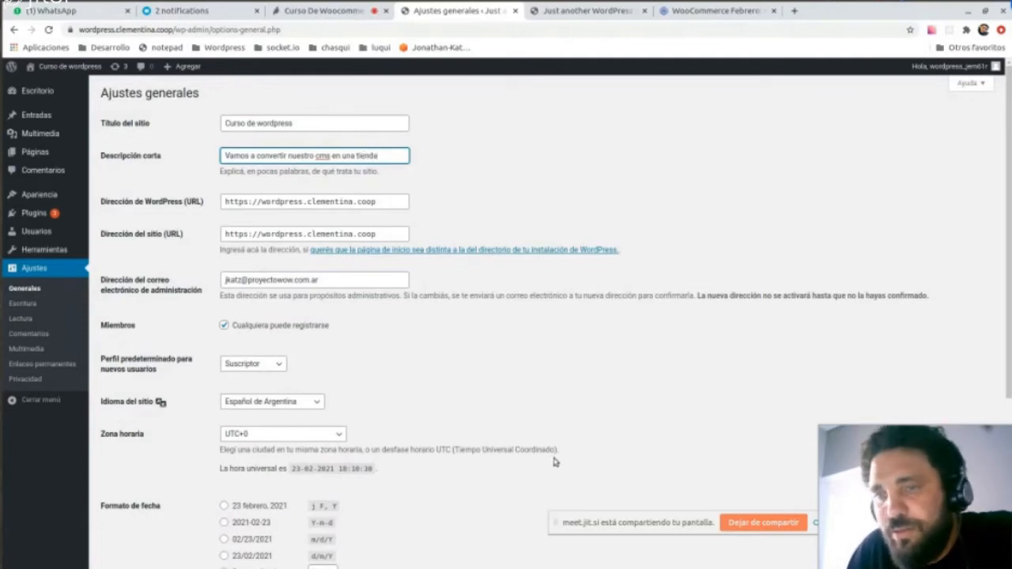
{"action": "scroll", "coordinate": [553, 462], "scroll_direction": "down", "scroll_amount": 3}
{"action": "left_click", "coordinate": [138, 515]}
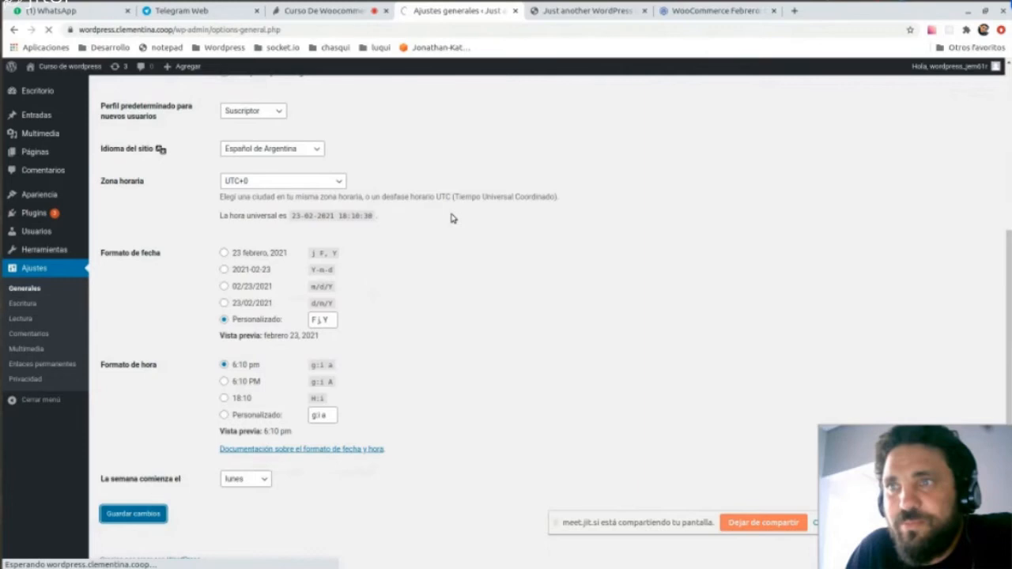
Reload the public site and examine the header and footer for the new site title and description.
{"action": "left_click", "coordinate": [577, 11]}
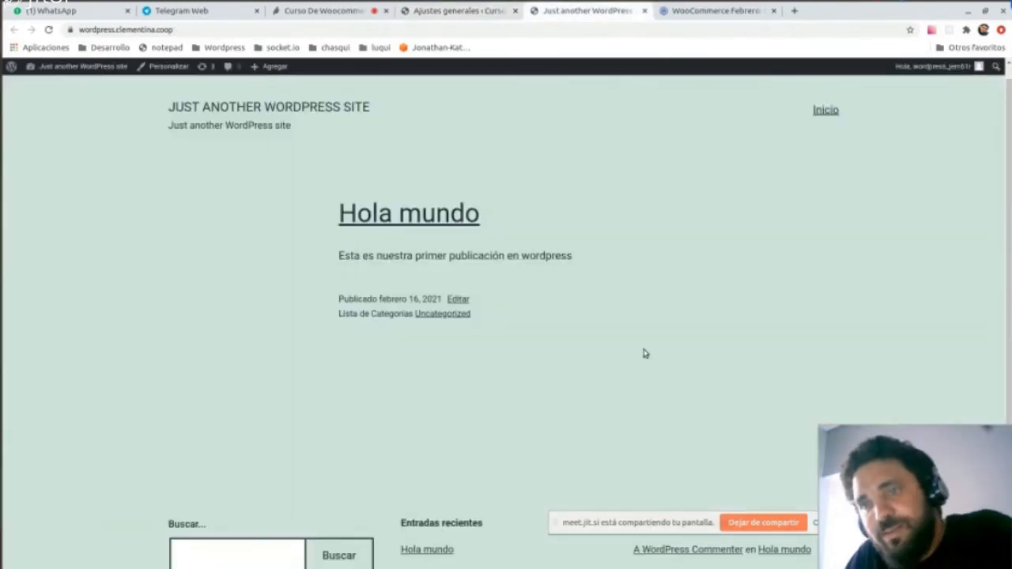
{"action": "key", "text": "F5"}
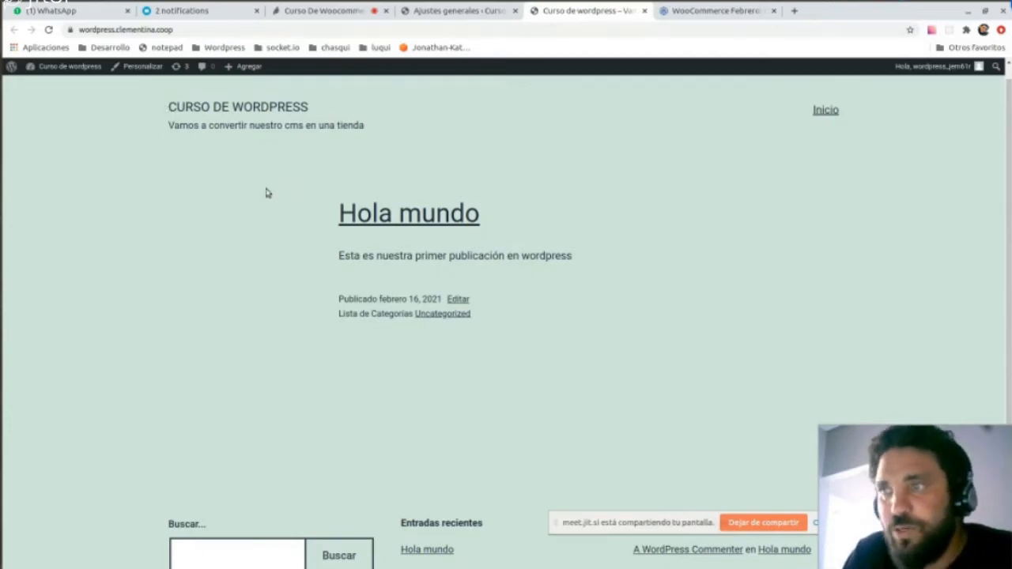
{"action": "scroll", "coordinate": [241, 261], "scroll_direction": "down", "scroll_amount": 2}
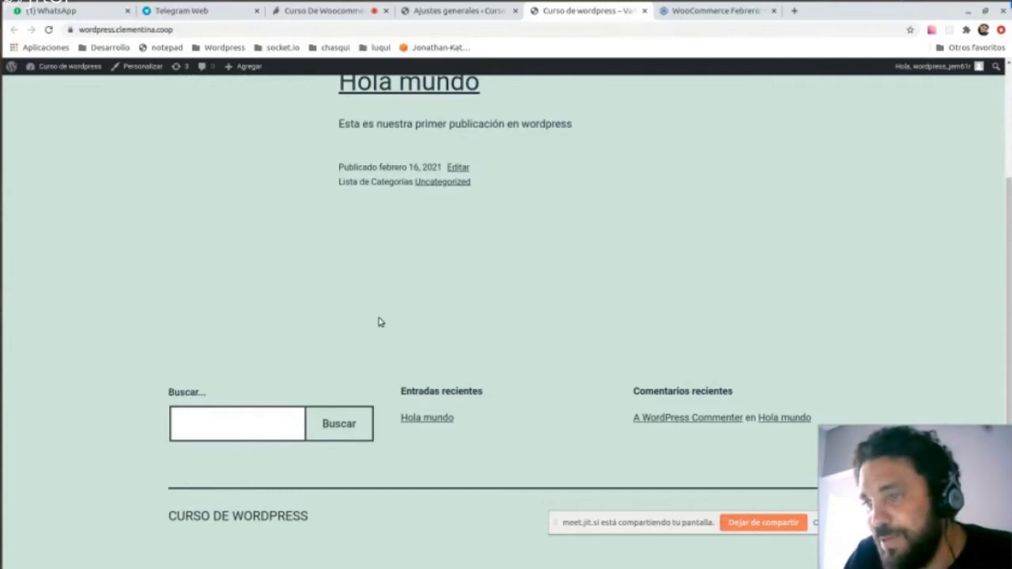
{"action": "scroll", "coordinate": [380, 321], "scroll_direction": "up", "scroll_amount": 2}
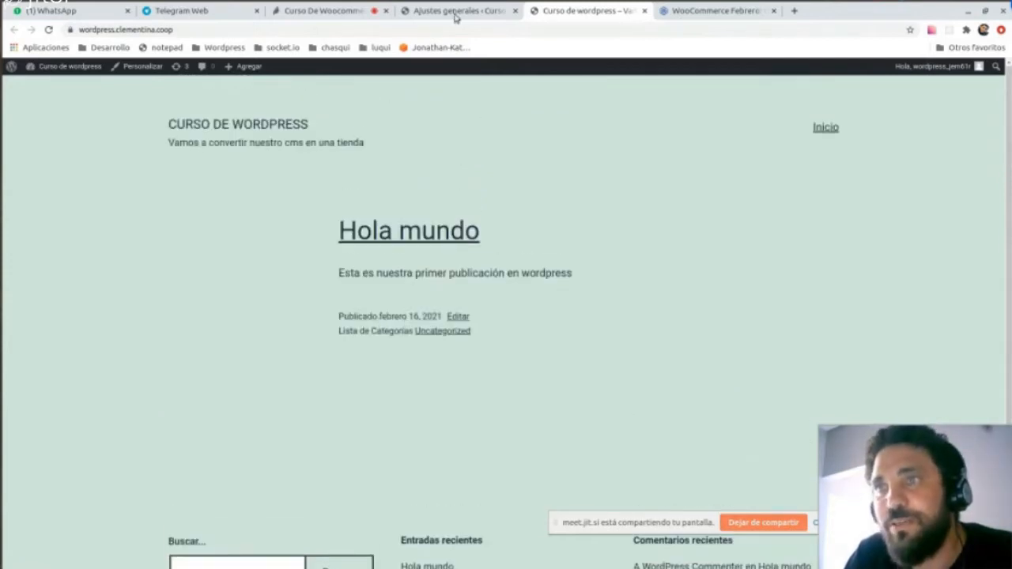
Return to the dashboard's list of entries and add a new post titled "Aprendiendo a crear cotenidos".
{"action": "left_click", "coordinate": [462, 12]}
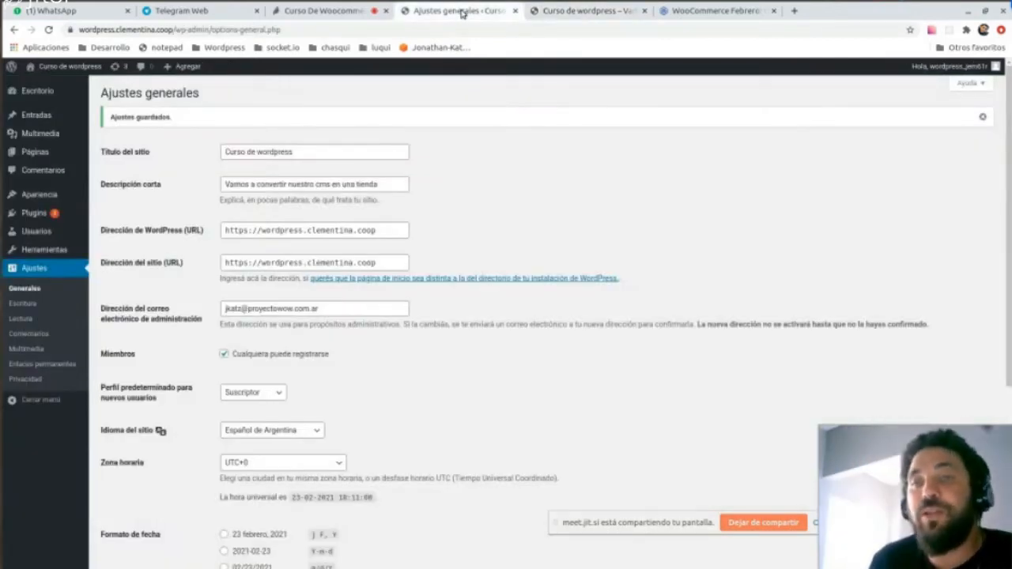
{"action": "left_click", "coordinate": [33, 114]}
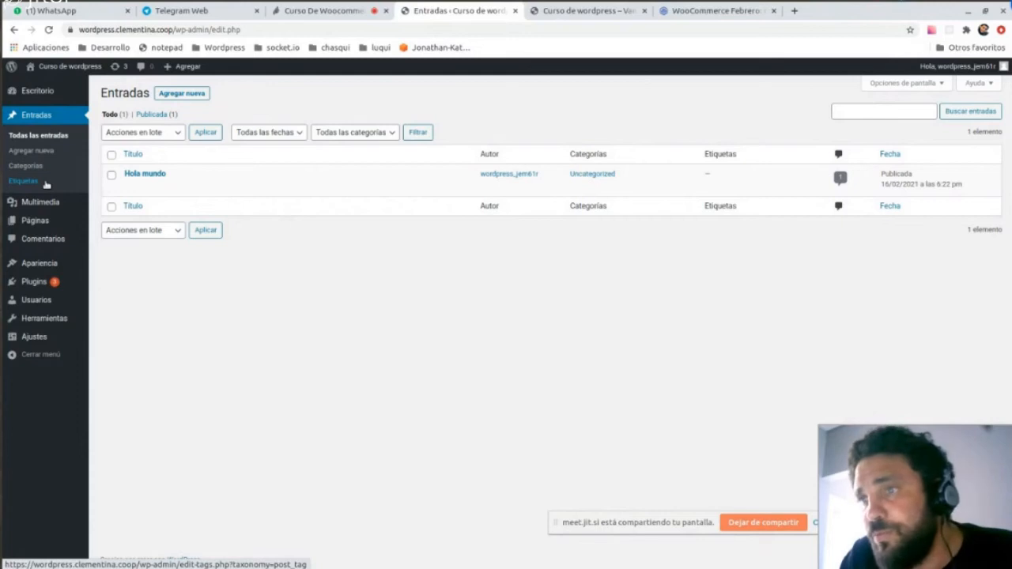
{"action": "left_click", "coordinate": [190, 95]}
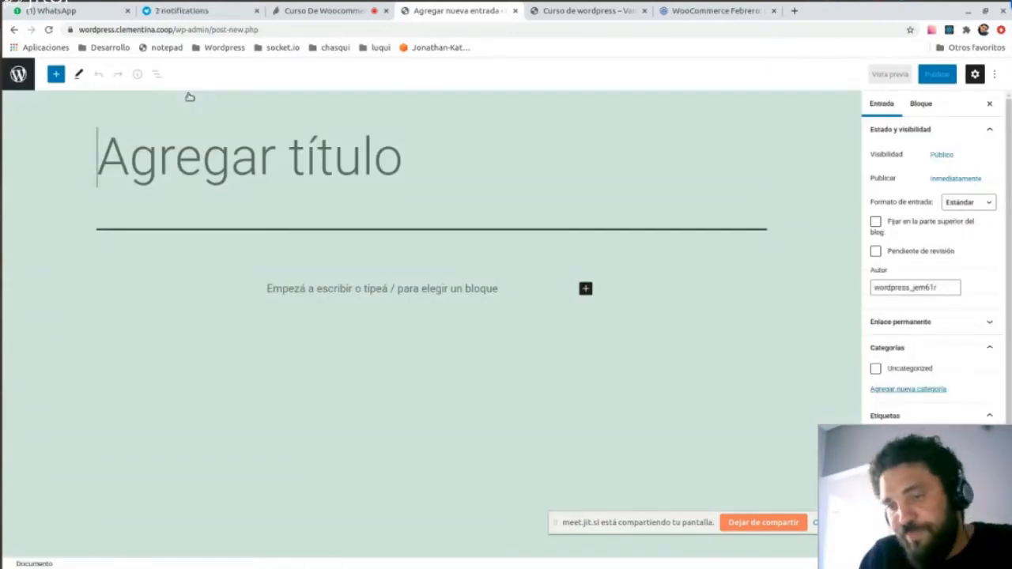
{"action": "type", "text": "Aprendiendo a"}
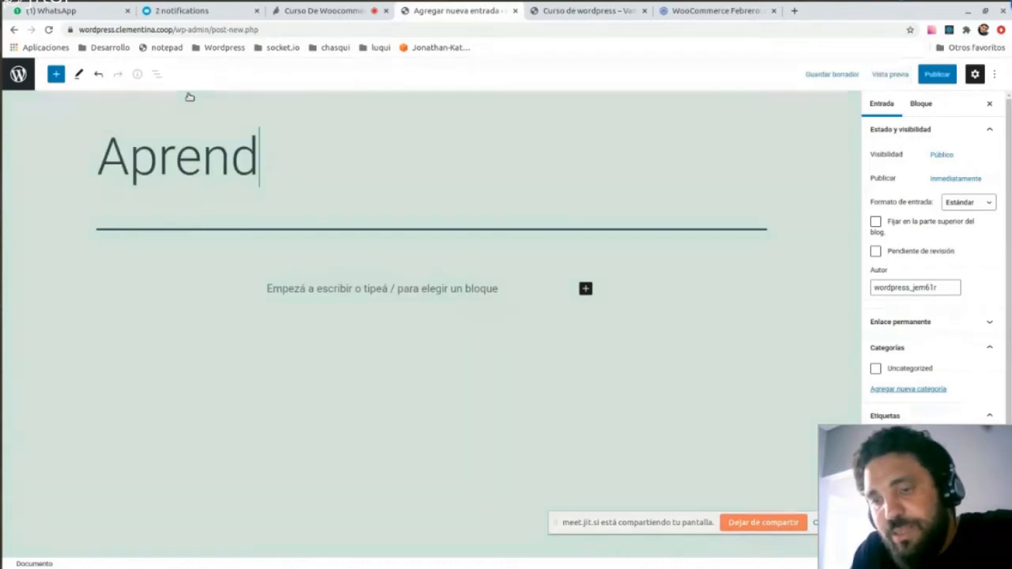
{"action": "key", "text": "BackSpace"}
{"action": "key", "text": "BackSpace"}
{"action": "type", "text": "a"}
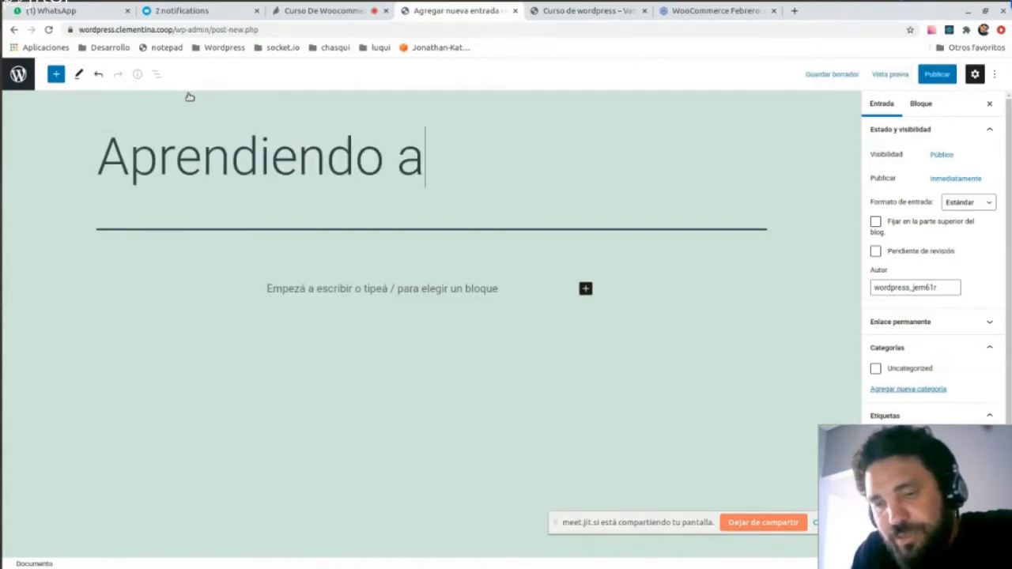
{"action": "type", "text": " crear cotenidos"}
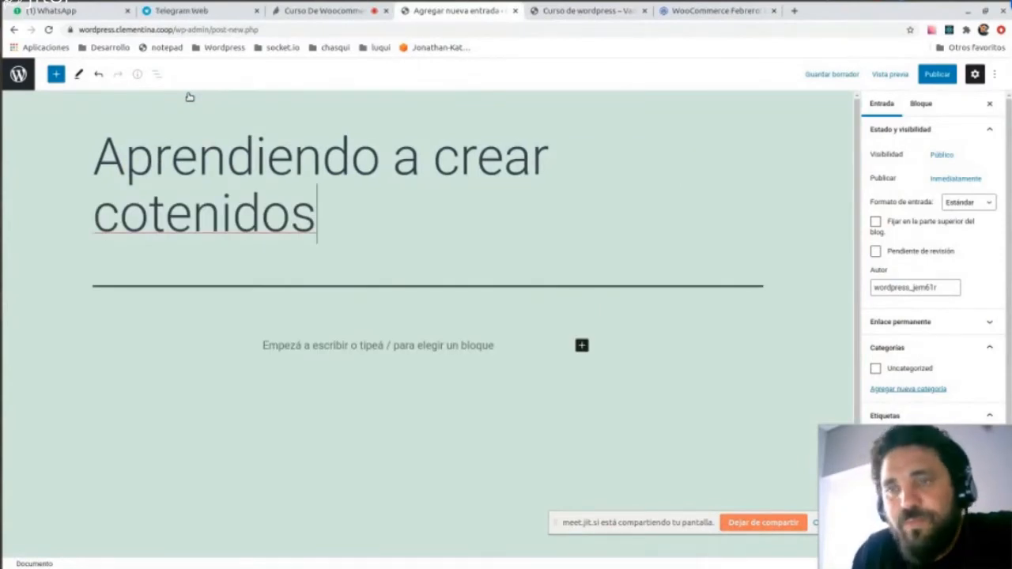
Write the new post's paragraph: "Esta es la primer entrada de nuestra clase sobre como crear contenido".
{"action": "key", "text": "Return"}
{"action": "type", "text": "Esta es "}
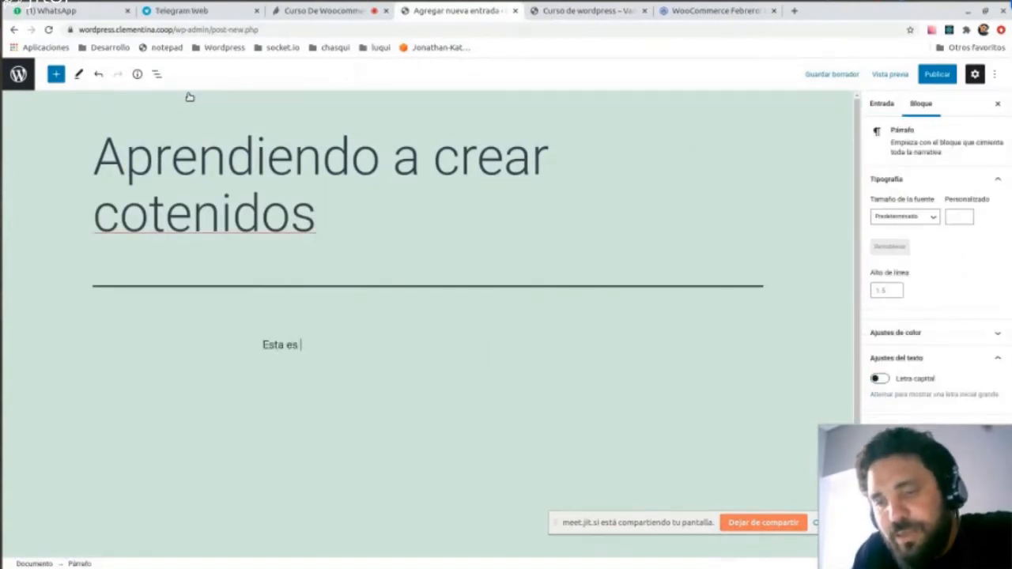
{"action": "type", "text": "la primer entrada"}
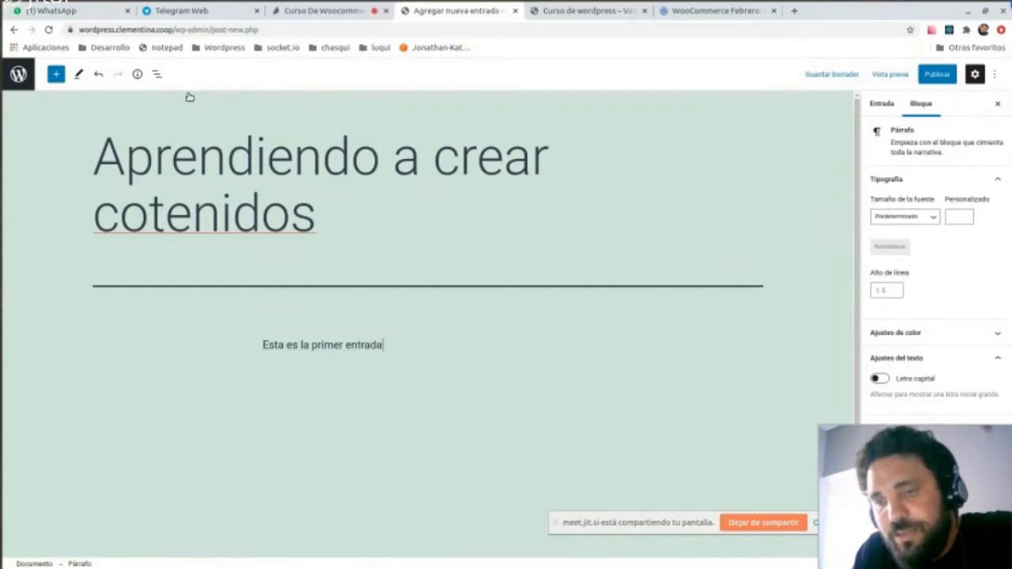
{"action": "type", "text": " de nuestra clas"}
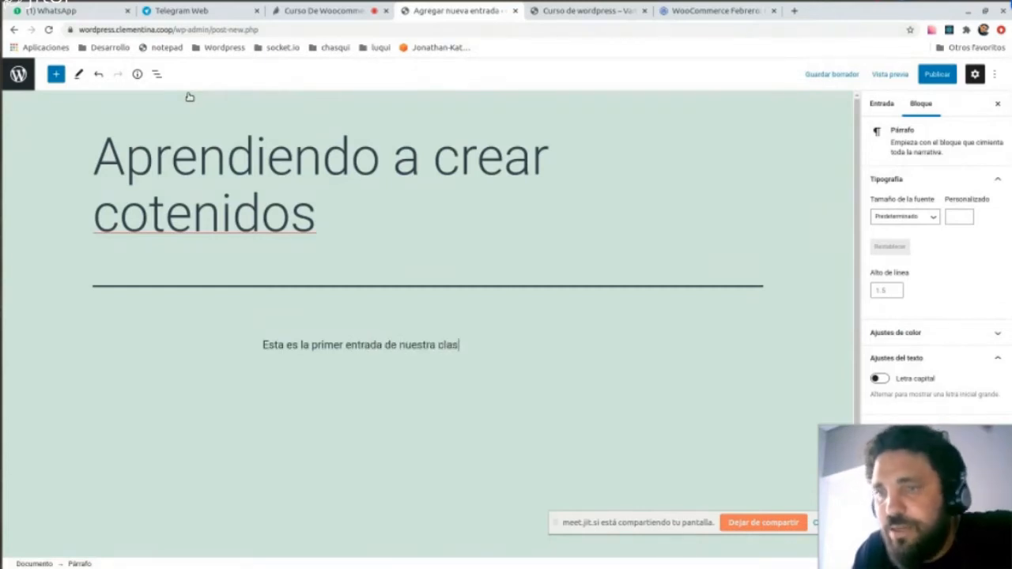
{"action": "type", "text": "e so"}
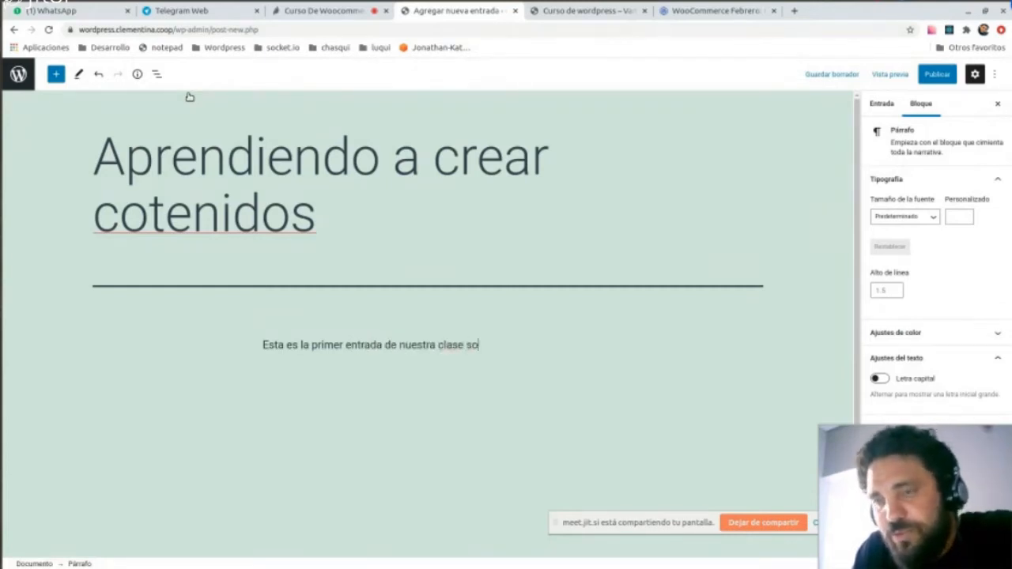
{"action": "type", "text": "bre como crear con"}
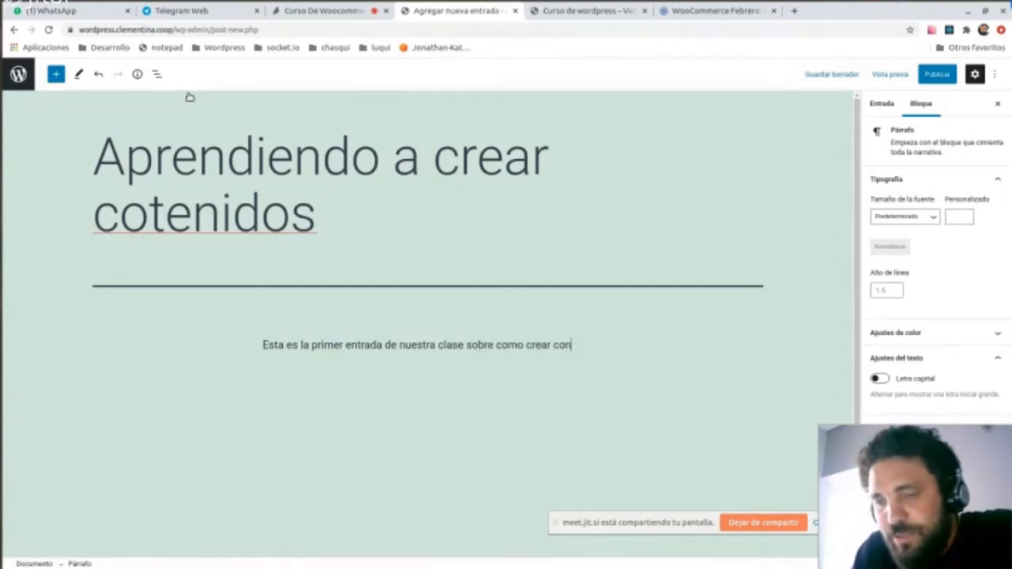
{"action": "type", "text": "tenido"}
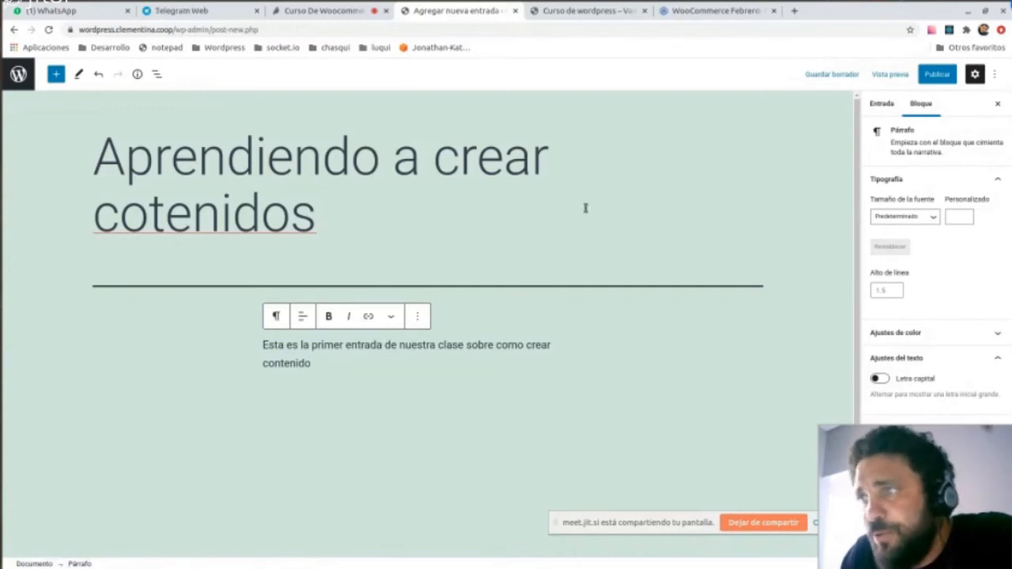
Enable the editor's top toolbar (Barra de herramientas superior) and focus mode (Modo de enfoque), comparing the toolbar's two positions.
{"action": "left_click", "coordinate": [996, 74]}
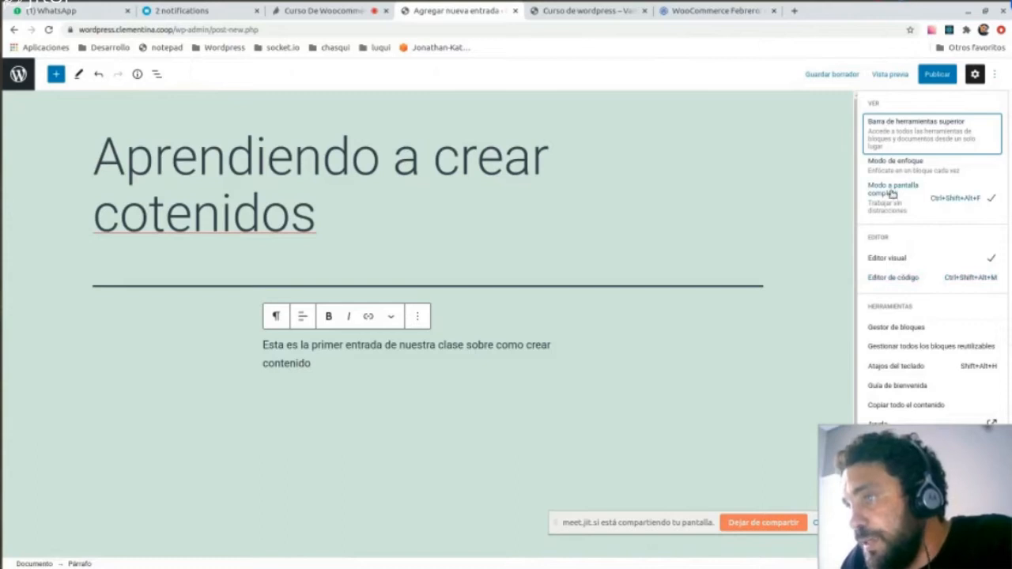
{"action": "left_click", "coordinate": [913, 135]}
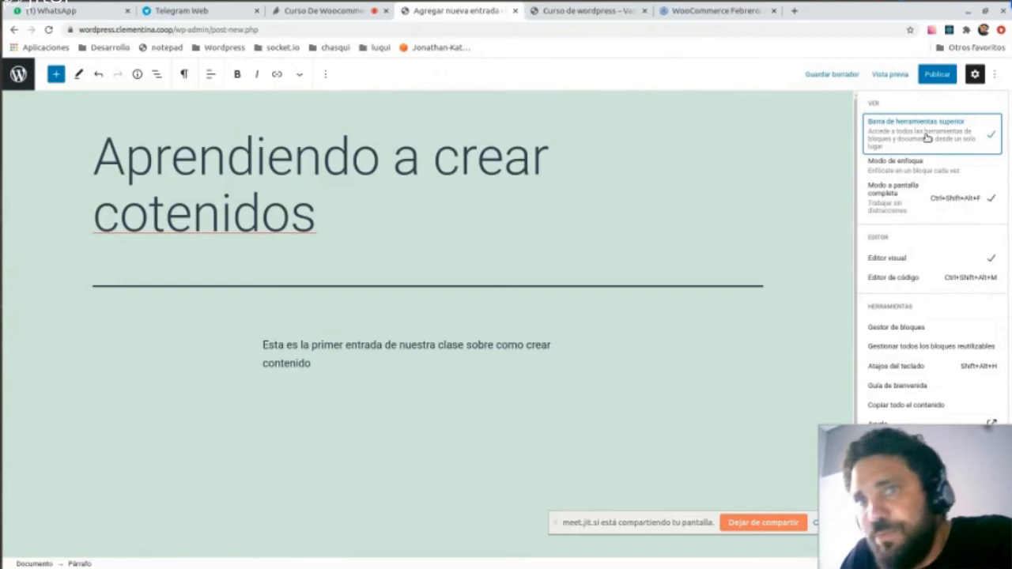
{"action": "left_click", "coordinate": [908, 143]}
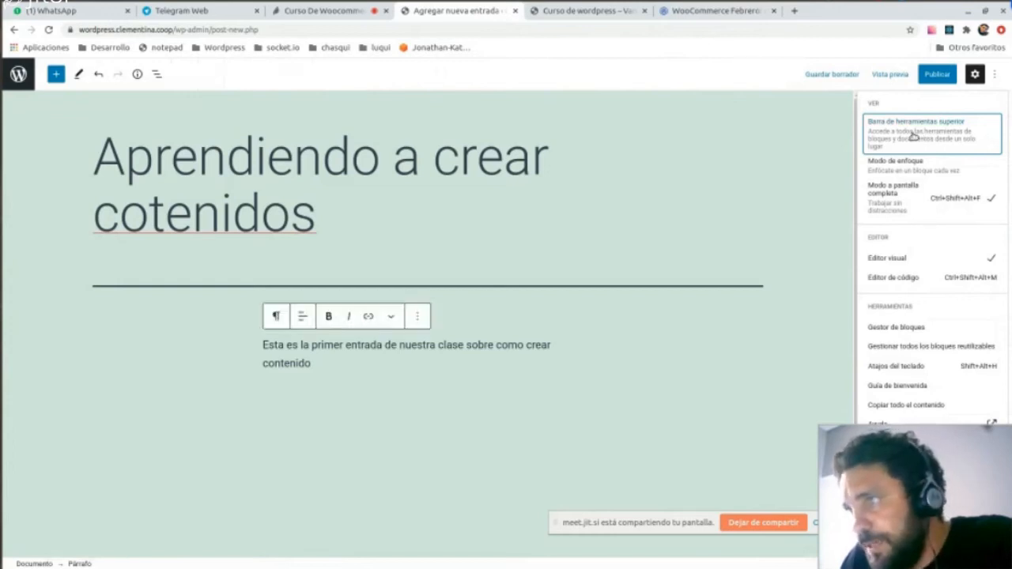
{"action": "left_click", "coordinate": [909, 143]}
{"action": "left_click", "coordinate": [908, 143]}
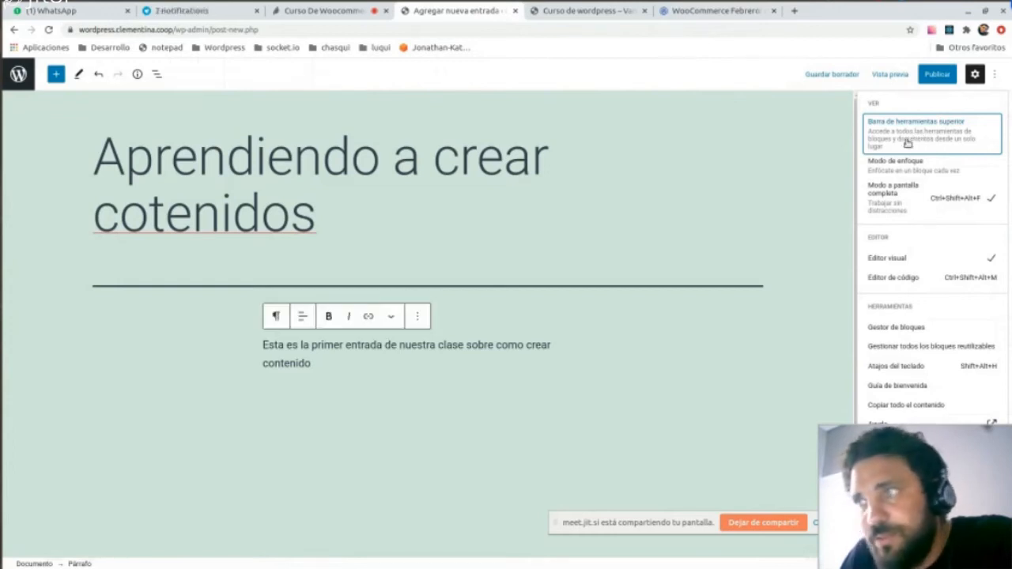
{"action": "left_click", "coordinate": [908, 142]}
{"action": "left_click", "coordinate": [928, 174]}
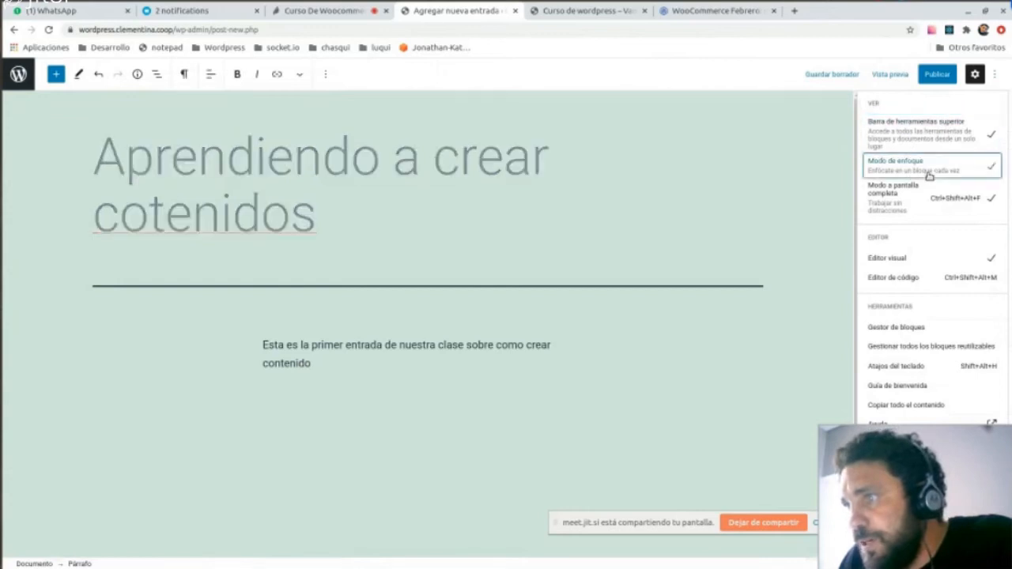
Turn off focus mode (Modo de enfoque) and full-screen mode (Modo a pantalla completa) in the editor.
{"action": "left_click", "coordinate": [929, 173]}
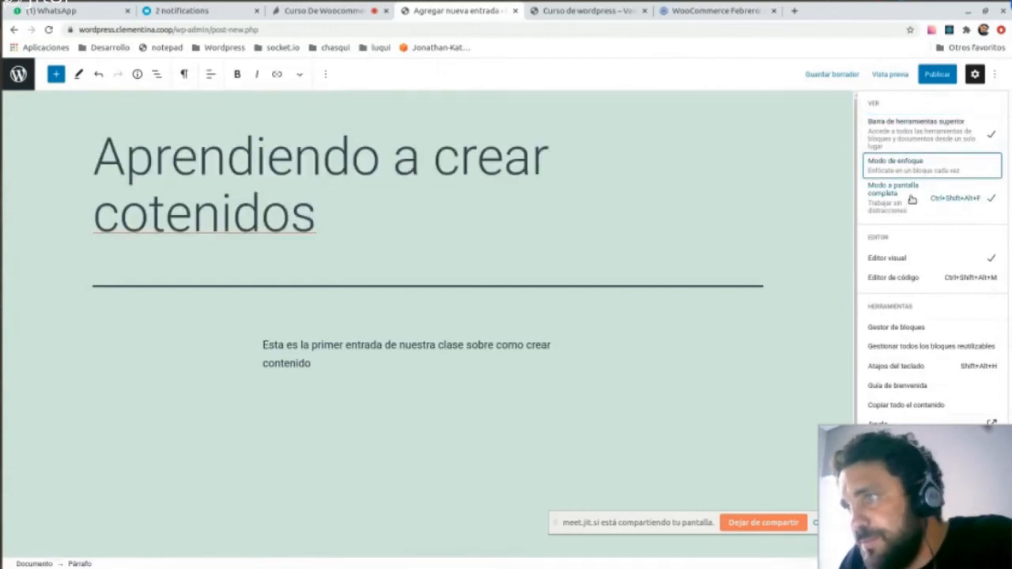
{"action": "left_click", "coordinate": [911, 200]}
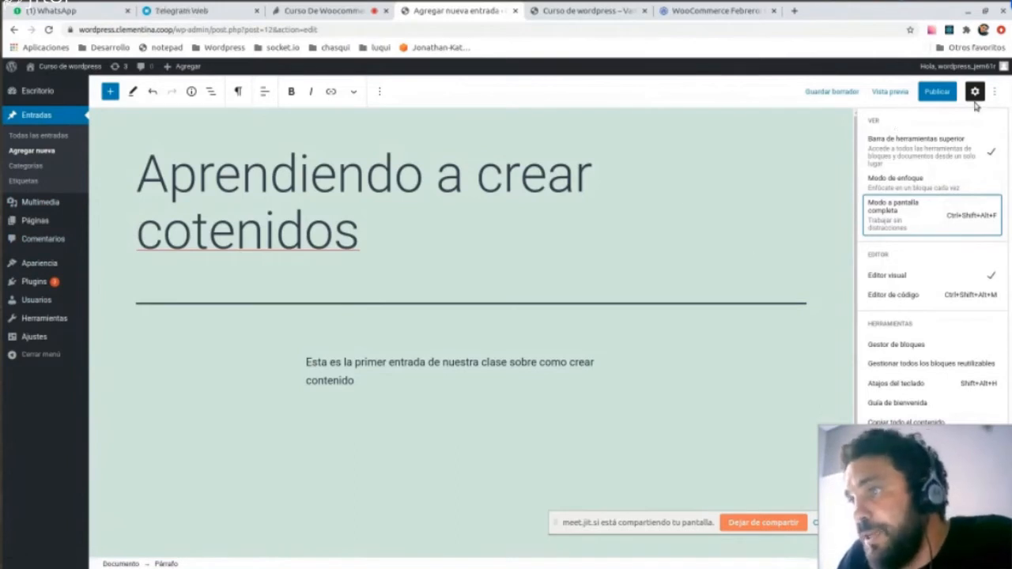
{"action": "left_click", "coordinate": [997, 92]}
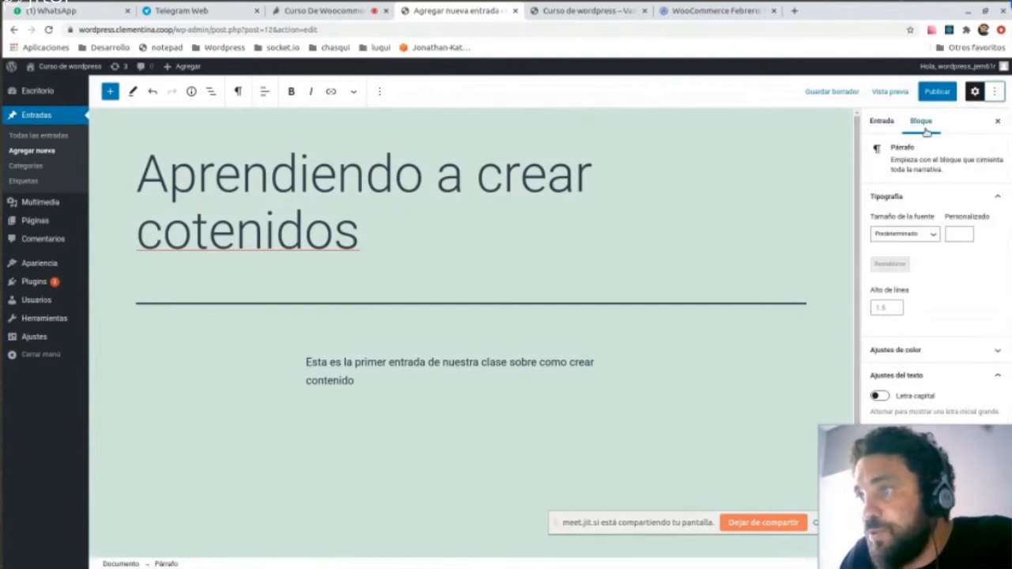
Show the post-level settings and examine the available post formats without choosing a different one.
{"action": "left_click", "coordinate": [881, 123]}
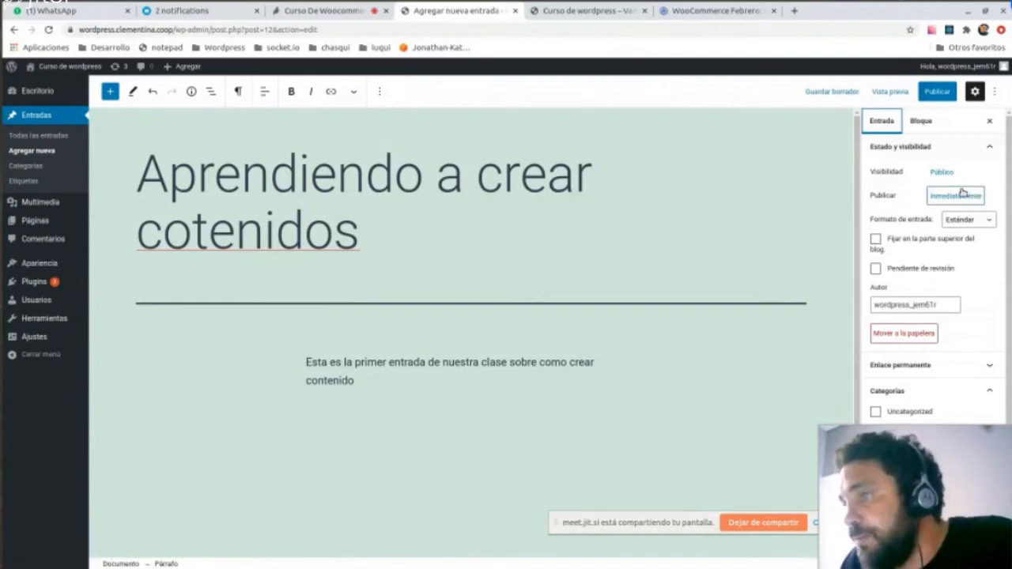
{"action": "left_click", "coordinate": [990, 221]}
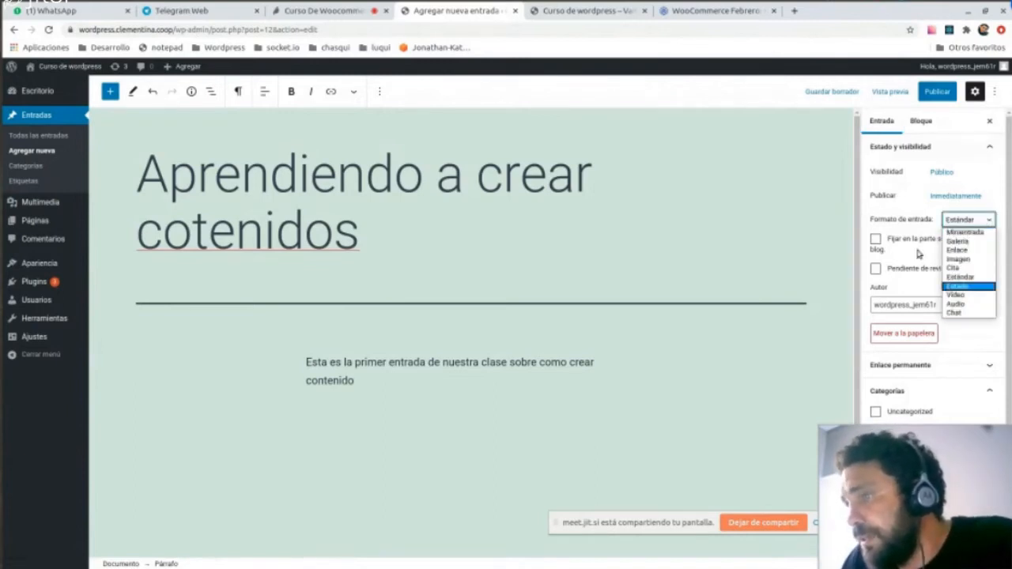
{"action": "left_click", "coordinate": [984, 345]}
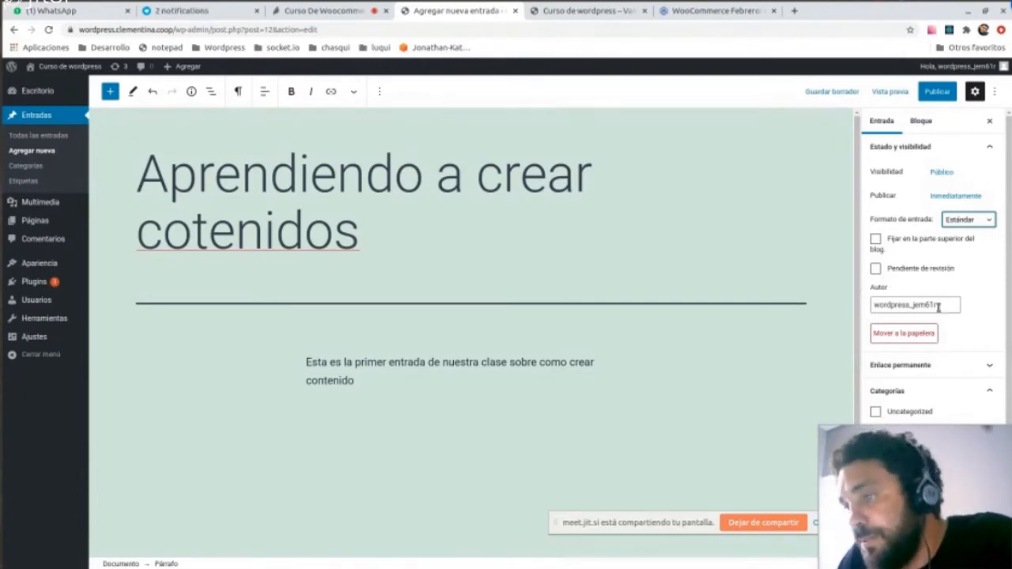
Create a new category named "Curso" for the post, without a parent category.
{"action": "scroll", "coordinate": [939, 308], "scroll_direction": "down", "scroll_amount": 1}
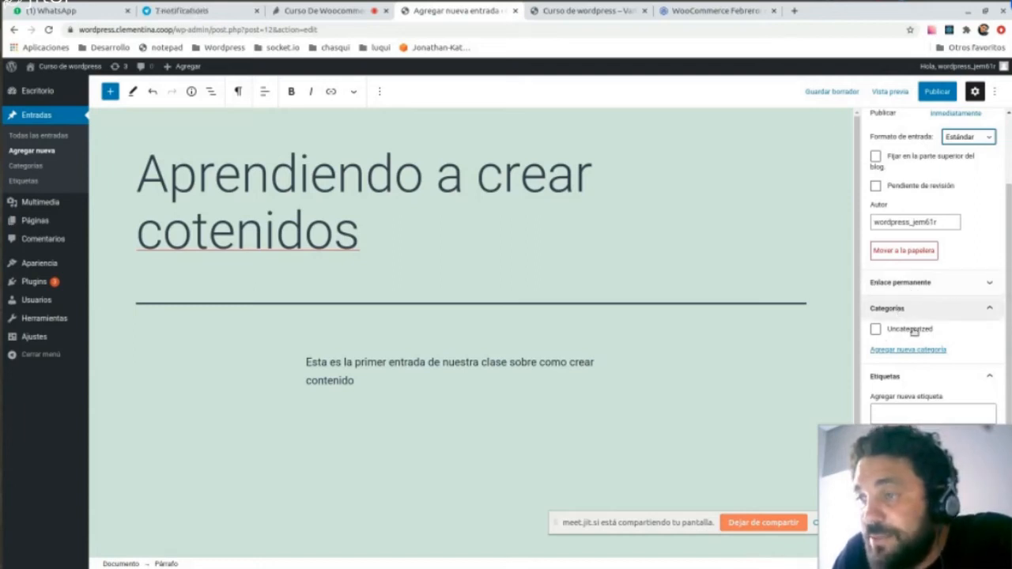
{"action": "left_click", "coordinate": [917, 352]}
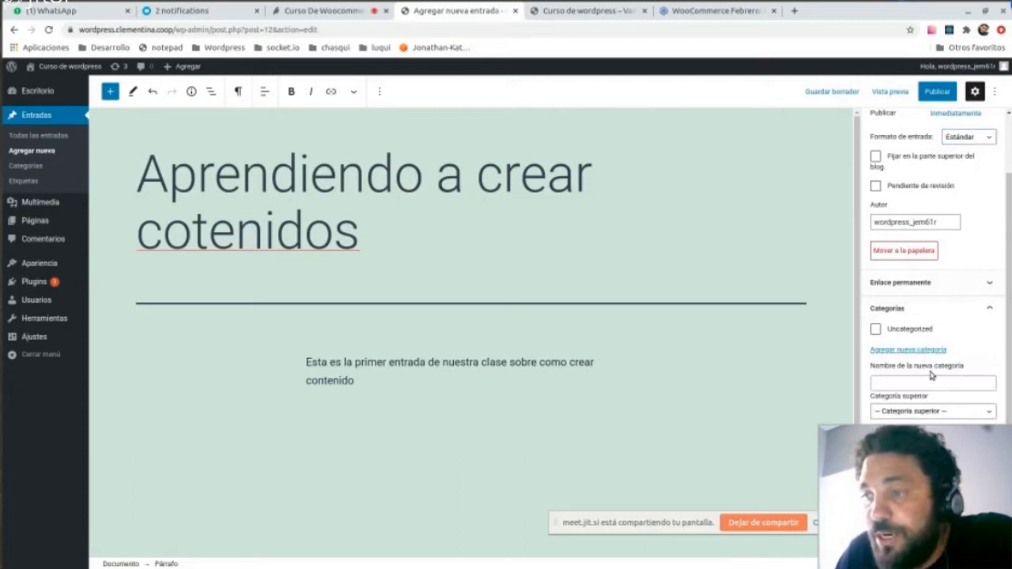
{"action": "left_click", "coordinate": [929, 384]}
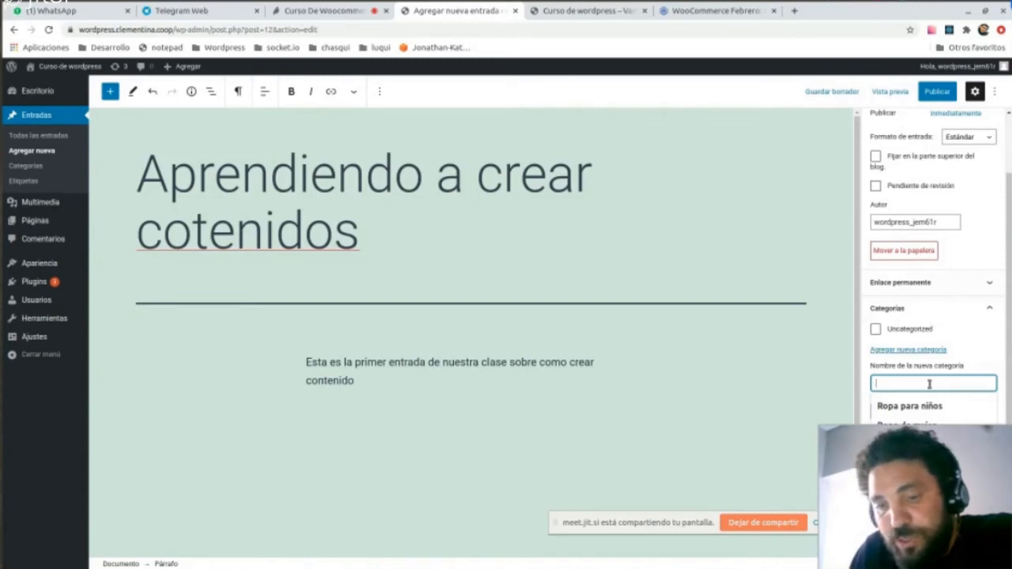
{"action": "type", "text": "Aprend"}
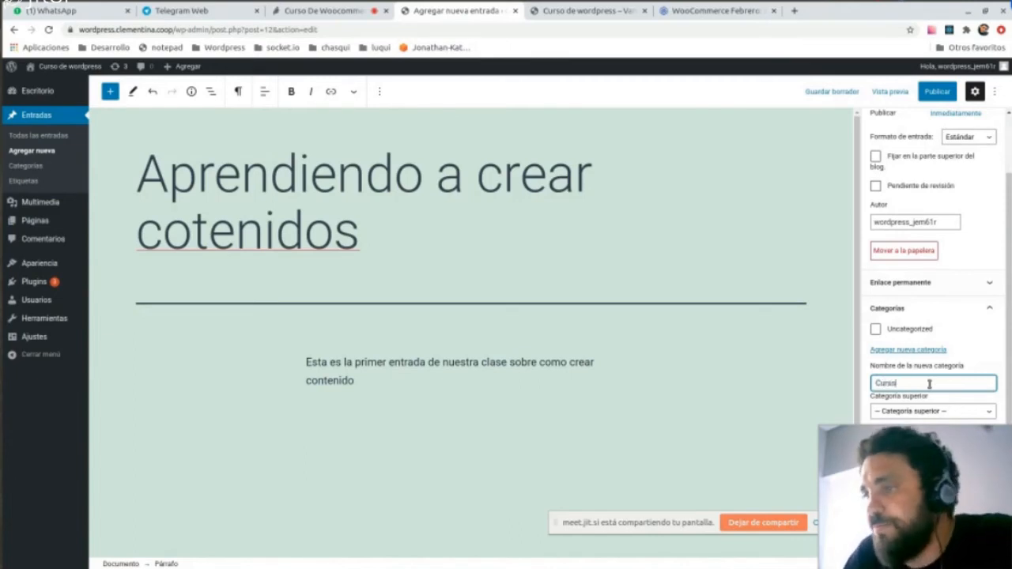
{"action": "left_click", "coordinate": [916, 436]}
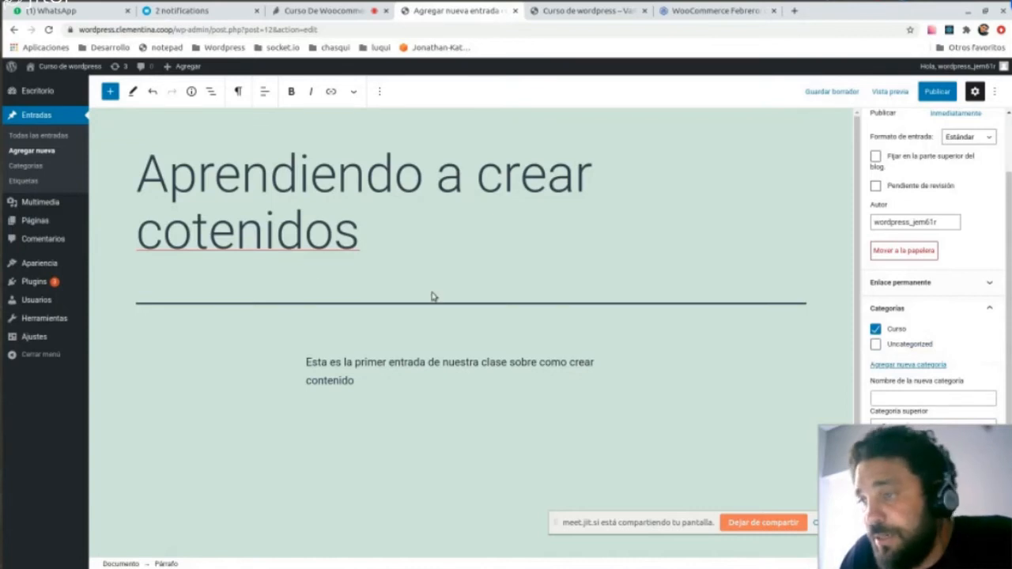
Add the tags "en vivo" and "borrador" to the post.
{"action": "scroll", "coordinate": [901, 374], "scroll_direction": "down", "scroll_amount": 2}
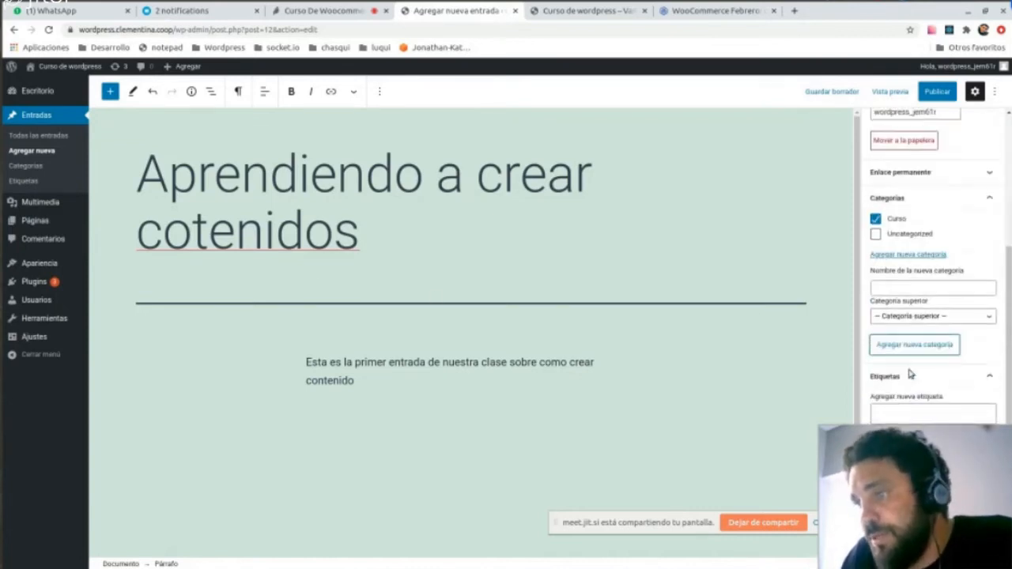
{"action": "left_click", "coordinate": [920, 412]}
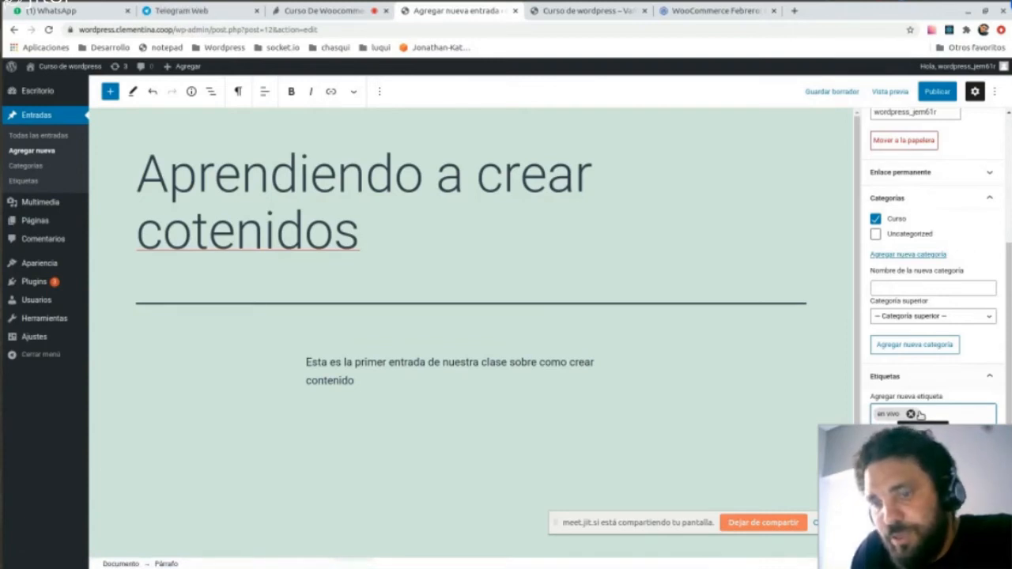
{"action": "type", "text": "borrador"}
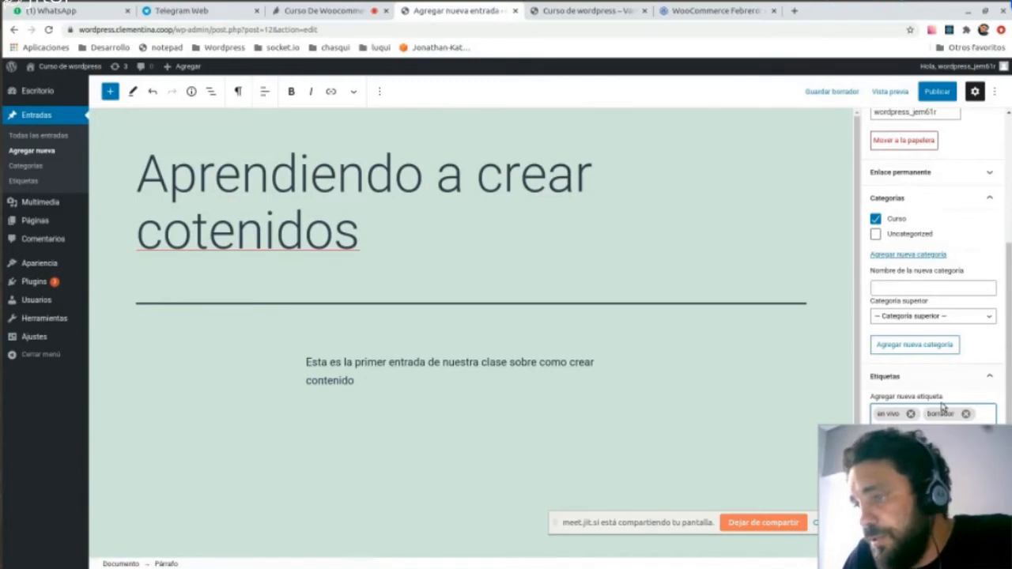
{"action": "scroll", "coordinate": [929, 296], "scroll_direction": "down", "scroll_amount": 1}
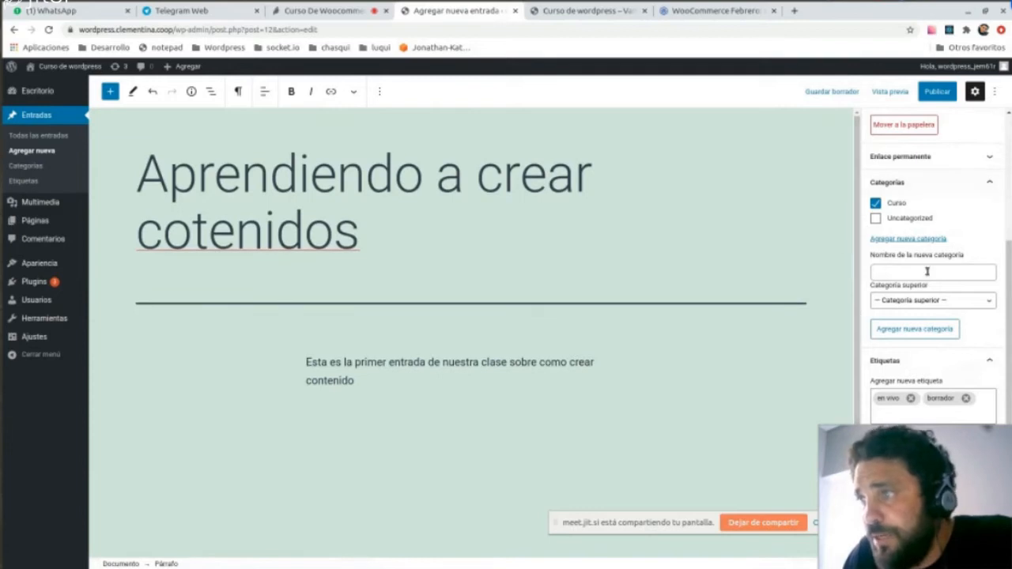
{"action": "scroll", "coordinate": [927, 272], "scroll_direction": "up", "scroll_amount": 3}
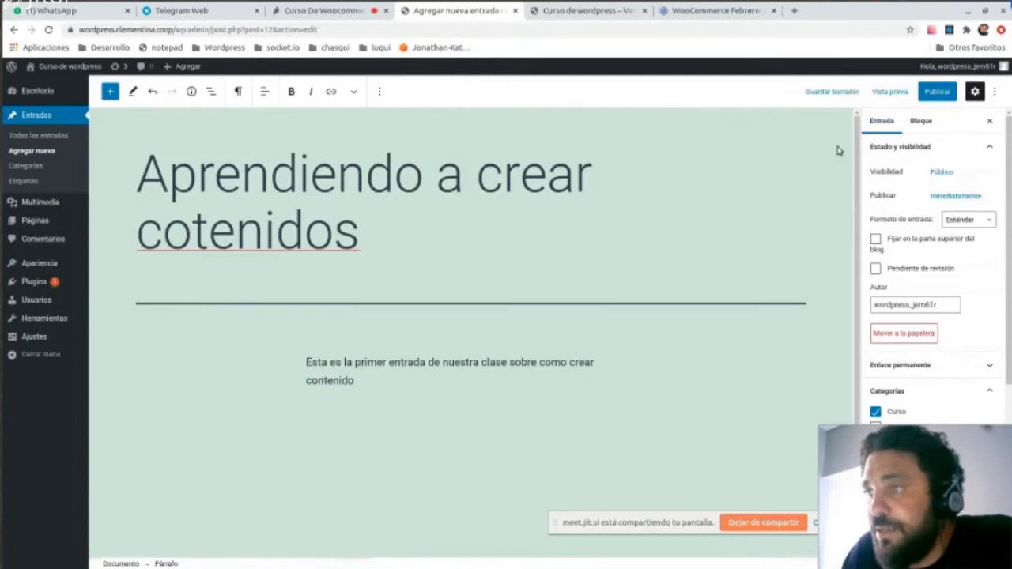
Show the paragraph block's settings and add a second paragraph below the first reading "Segundo bloque".
{"action": "left_click", "coordinate": [921, 122]}
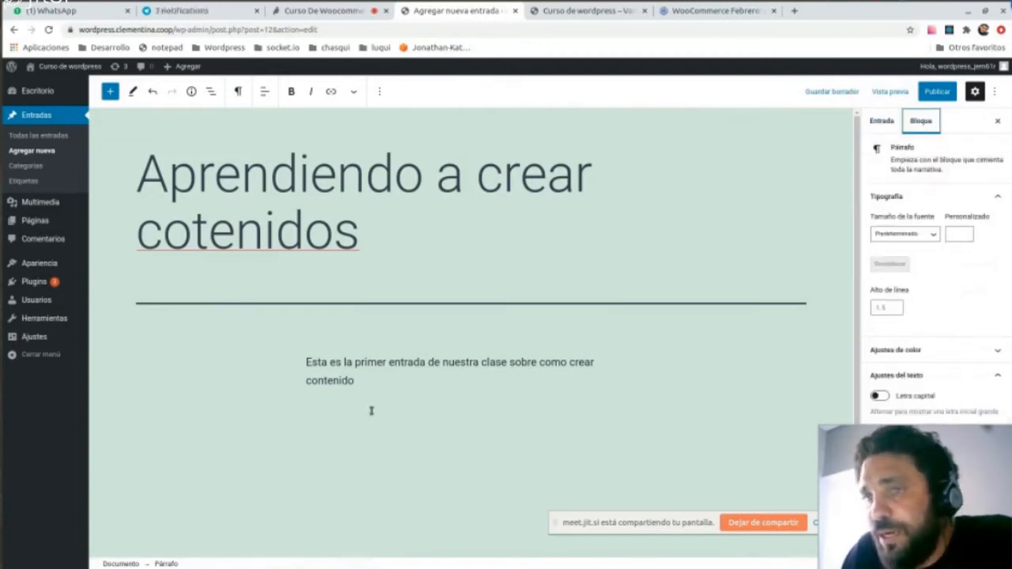
{"action": "left_click", "coordinate": [380, 387]}
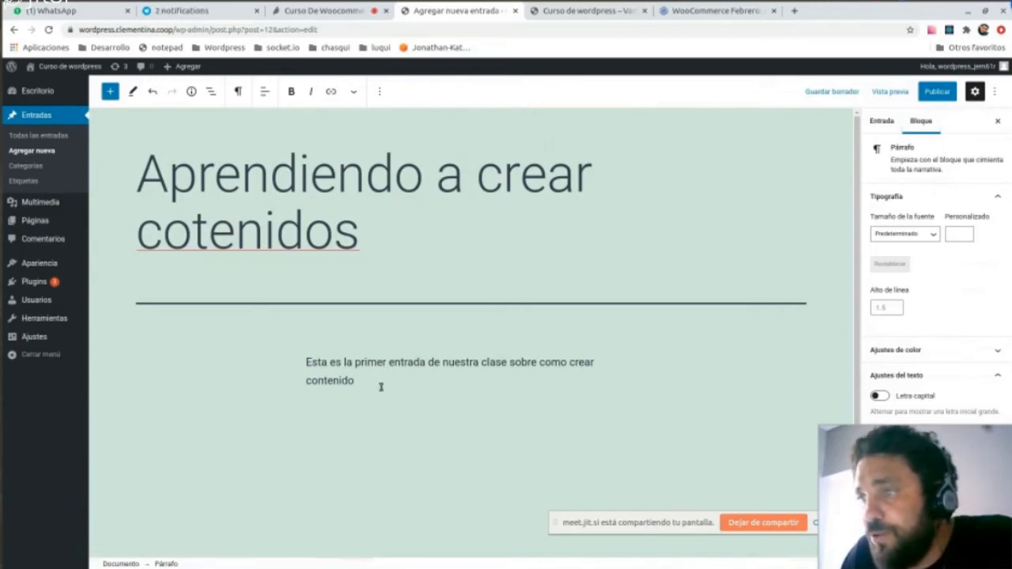
{"action": "left_click_drag", "start_coordinate": [355, 381], "coordinate": [278, 357]}
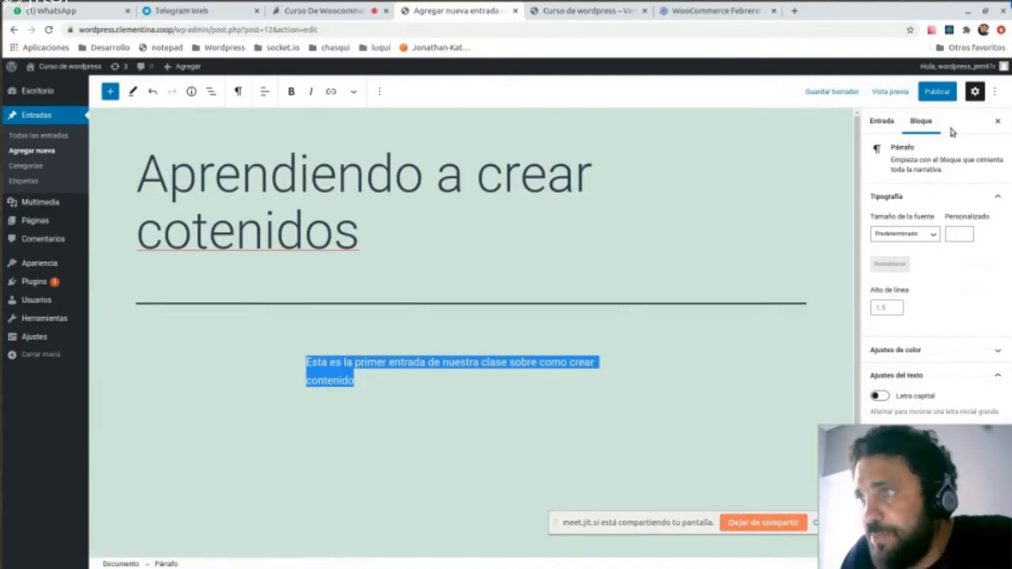
{"action": "left_click", "coordinate": [389, 379]}
{"action": "key", "text": "Return"}
{"action": "type", "text": "Segundo"}
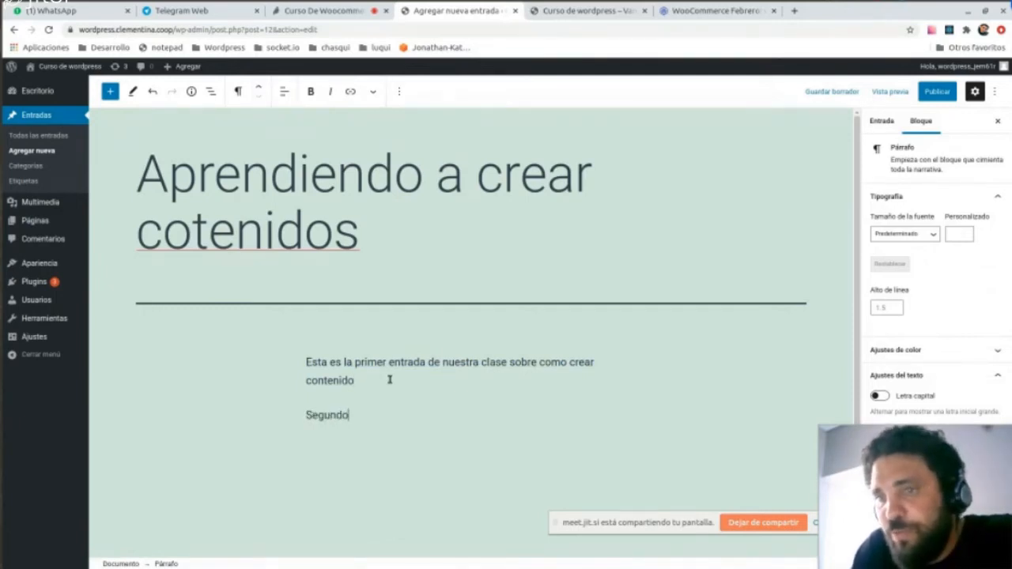
{"action": "type", "text": " bloque"}
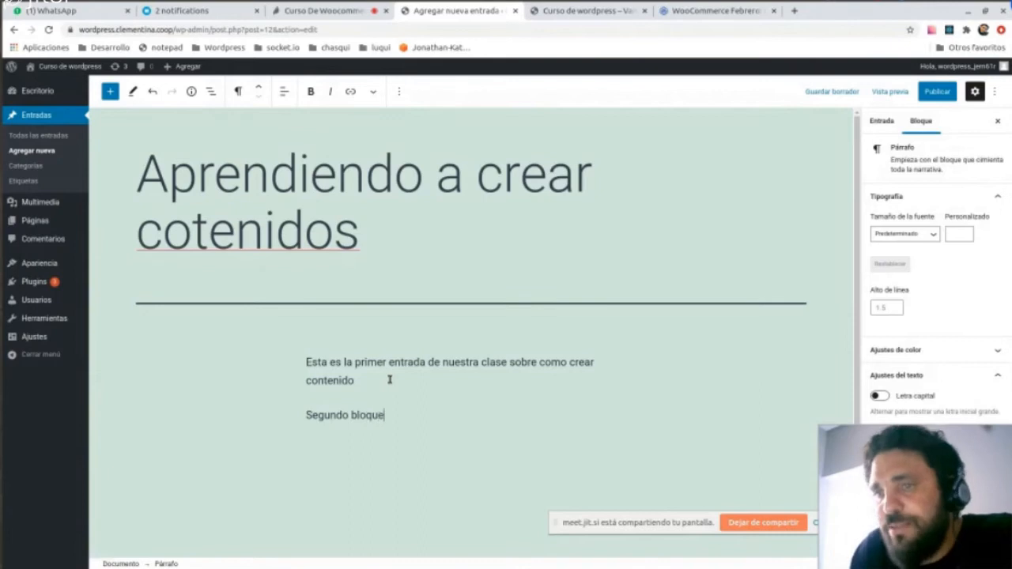
Add a third paragraph reading "Un titulo" and set its font size to Grande.
{"action": "key", "text": "Return"}
{"action": "type", "text": "Un titulo"}
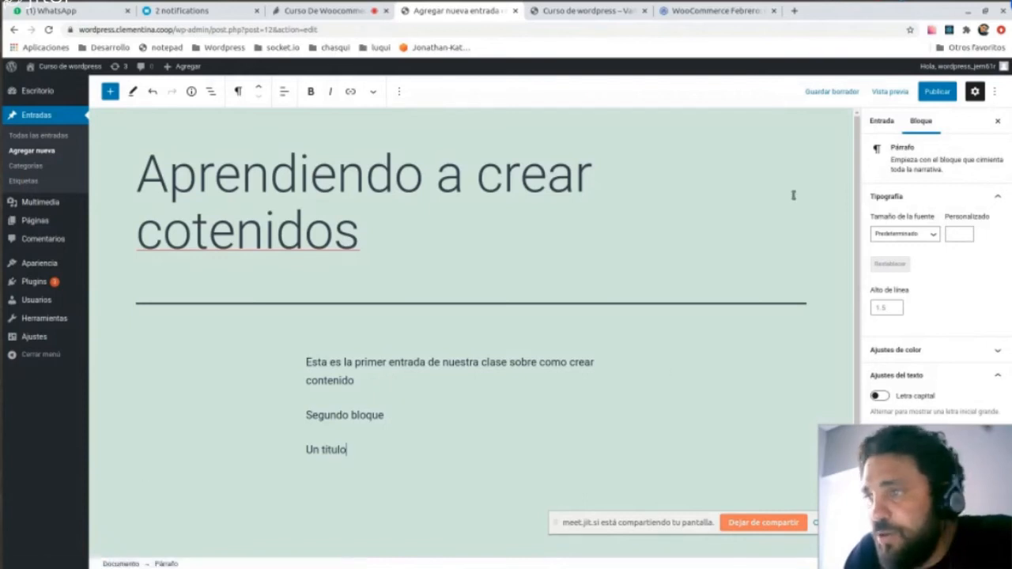
{"action": "left_click", "coordinate": [933, 235]}
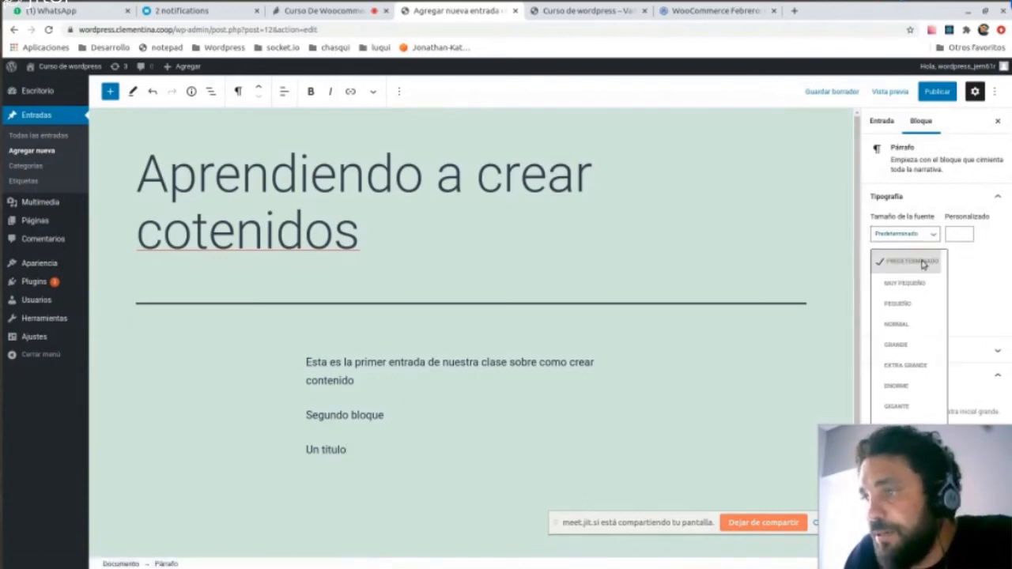
{"action": "left_click", "coordinate": [902, 344]}
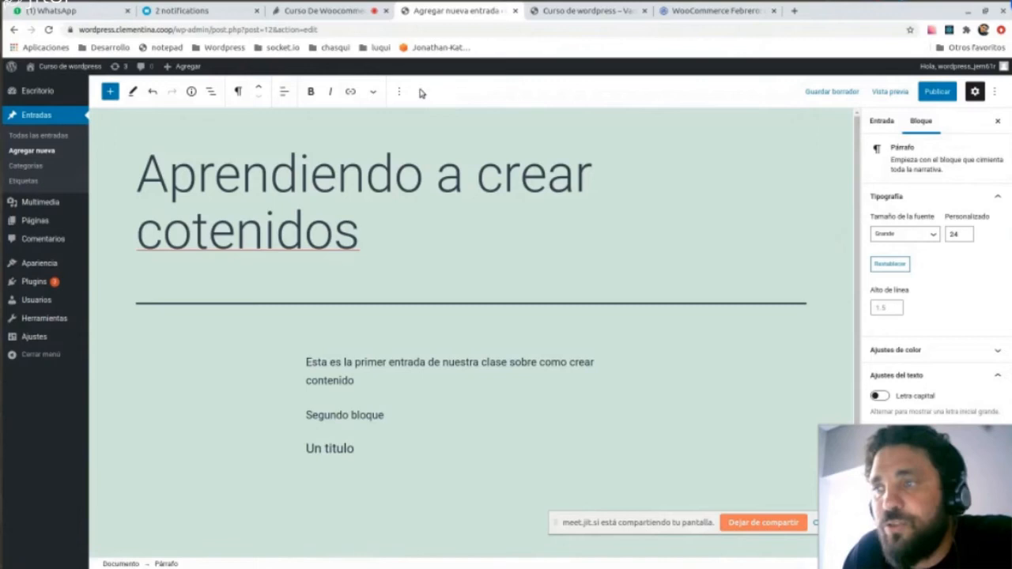
Try two light text colours on the "Un titulo" paragraph, then set its text colour to black.
{"action": "left_click", "coordinate": [915, 353]}
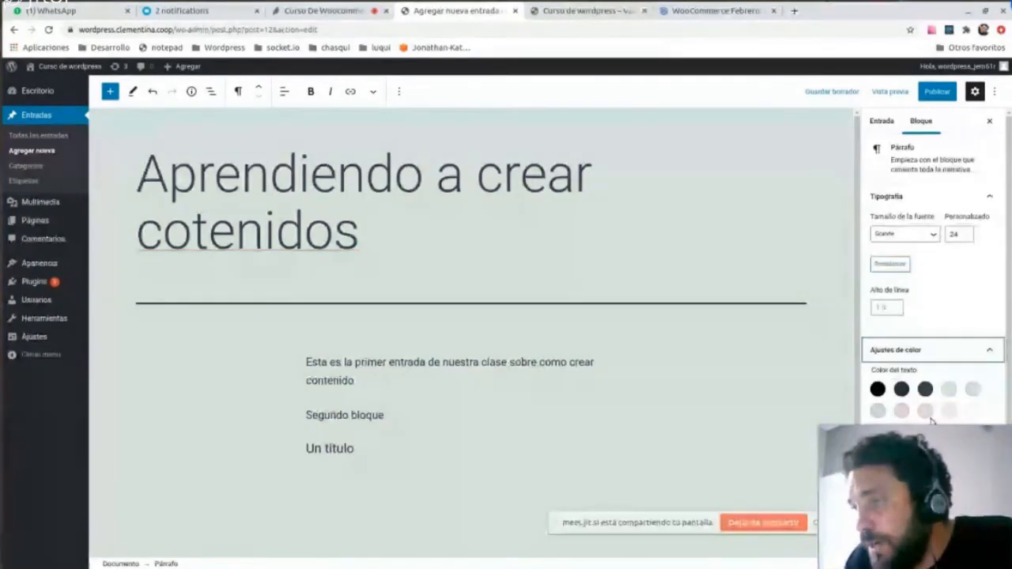
{"action": "left_click", "coordinate": [949, 389]}
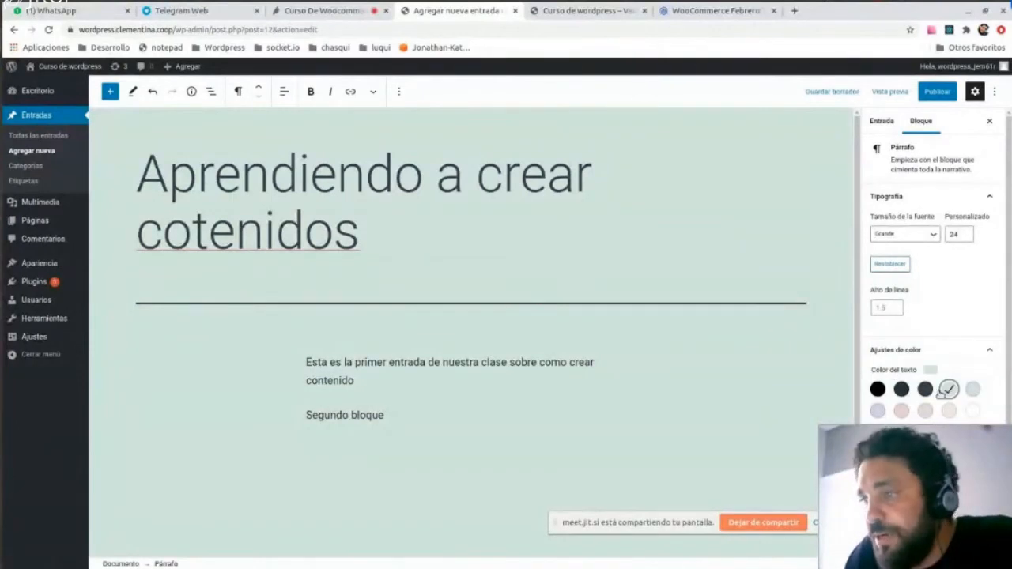
{"action": "left_click", "coordinate": [876, 411]}
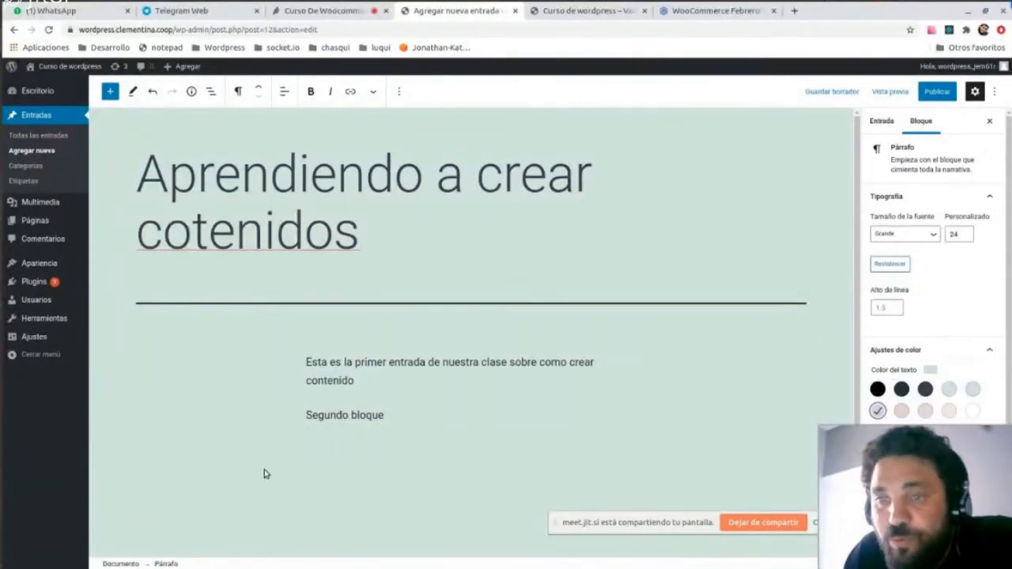
{"action": "left_click", "coordinate": [877, 389]}
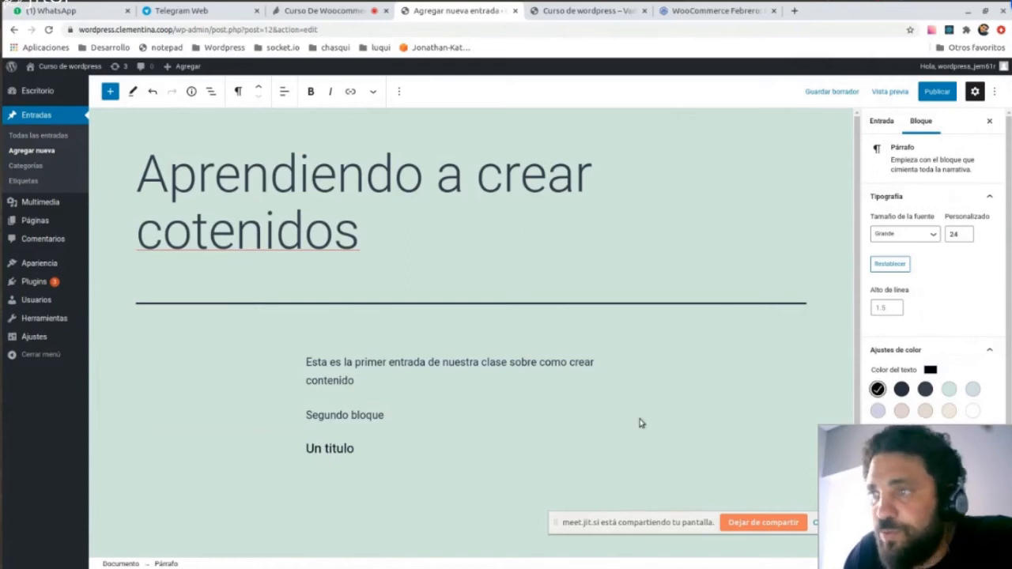
Publish the post and reload the public site to review how the new post is listed with its category and tags.
{"action": "left_click", "coordinate": [938, 92]}
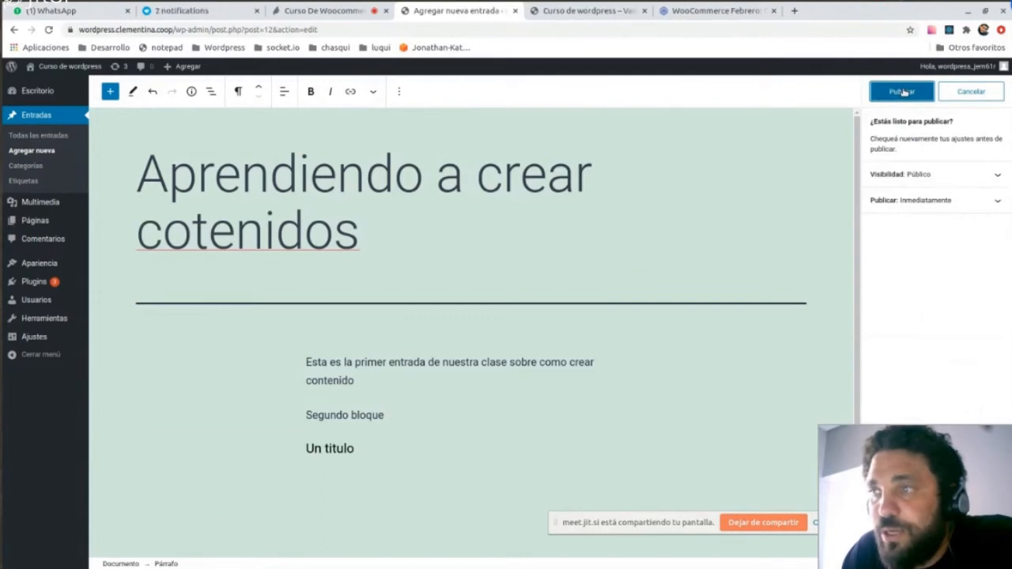
{"action": "left_click", "coordinate": [909, 92]}
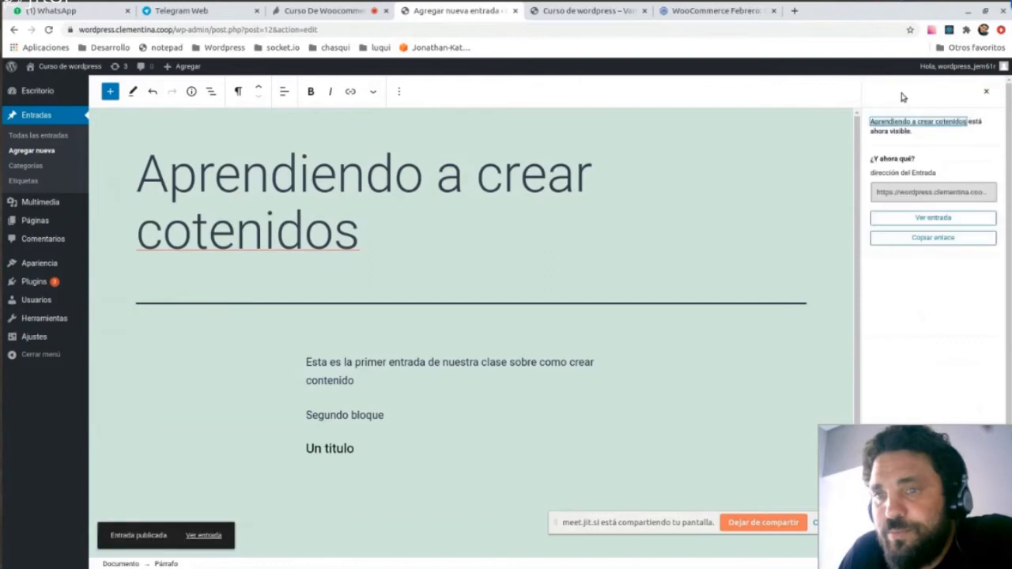
{"action": "left_click", "coordinate": [582, 11]}
{"action": "key", "text": "F5"}
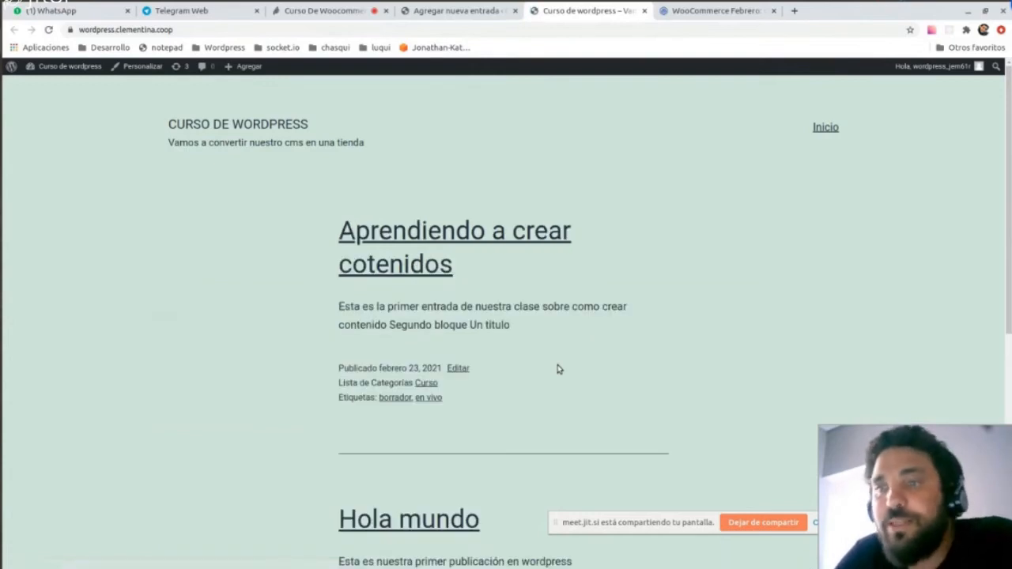
{"action": "scroll", "coordinate": [545, 355], "scroll_direction": "down", "scroll_amount": 2}
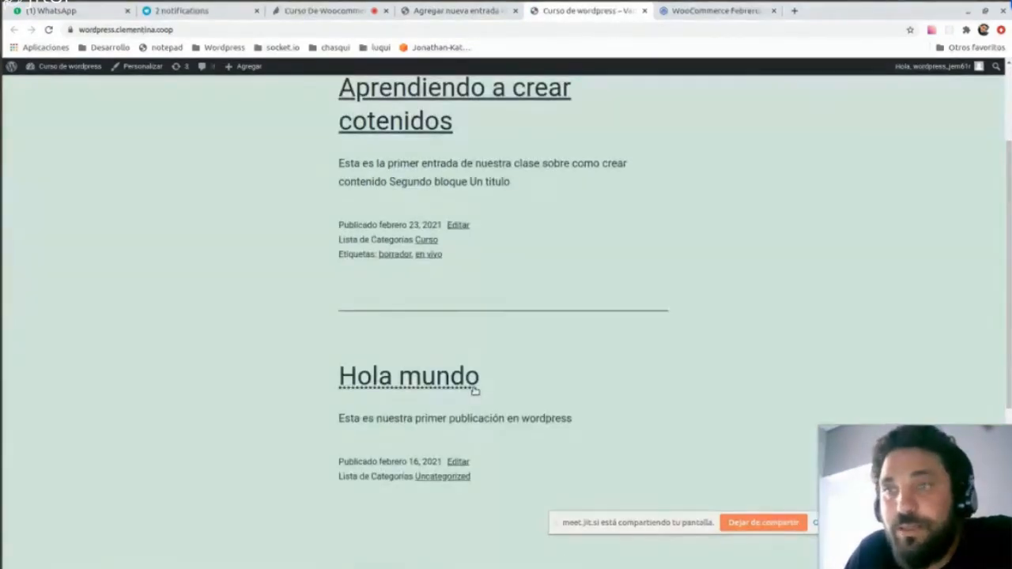
{"action": "scroll", "coordinate": [583, 355], "scroll_direction": "up", "scroll_amount": 2}
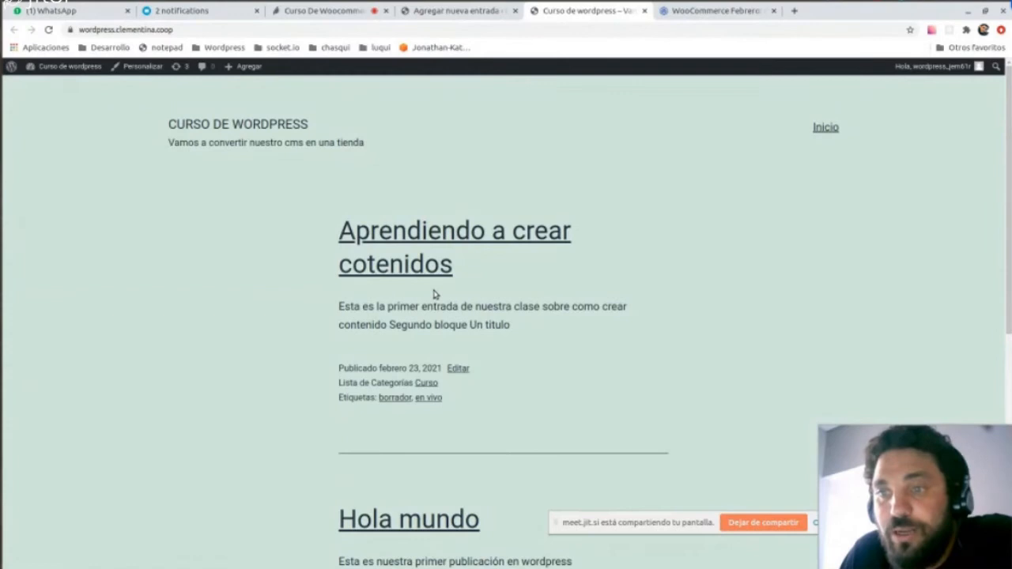
Return to the dashboard and open the post categories page to examine the category list.
{"action": "left_click", "coordinate": [462, 13]}
{"action": "left_click", "coordinate": [23, 169]}
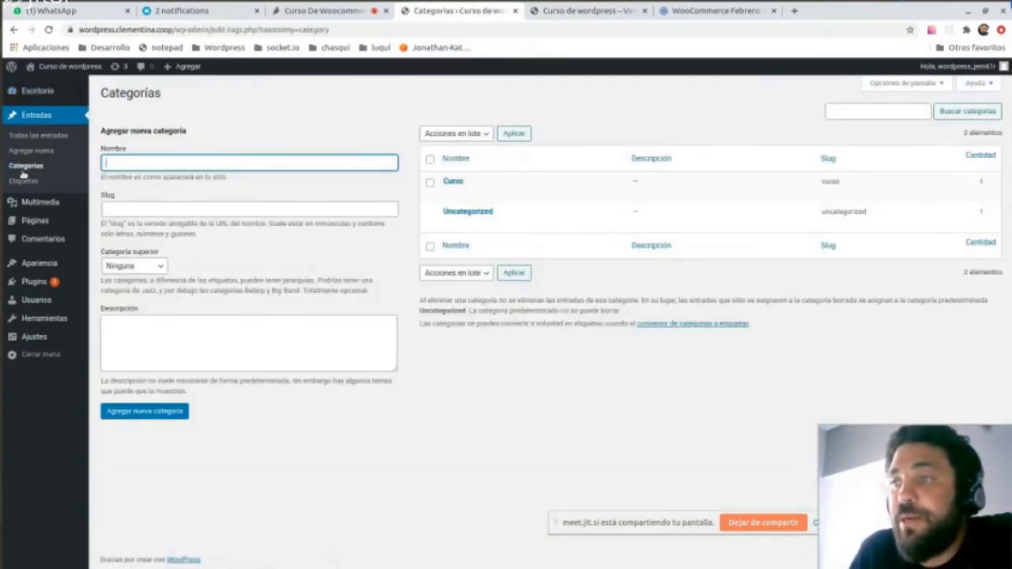
{"action": "mouse_move", "coordinate": [465, 178]}
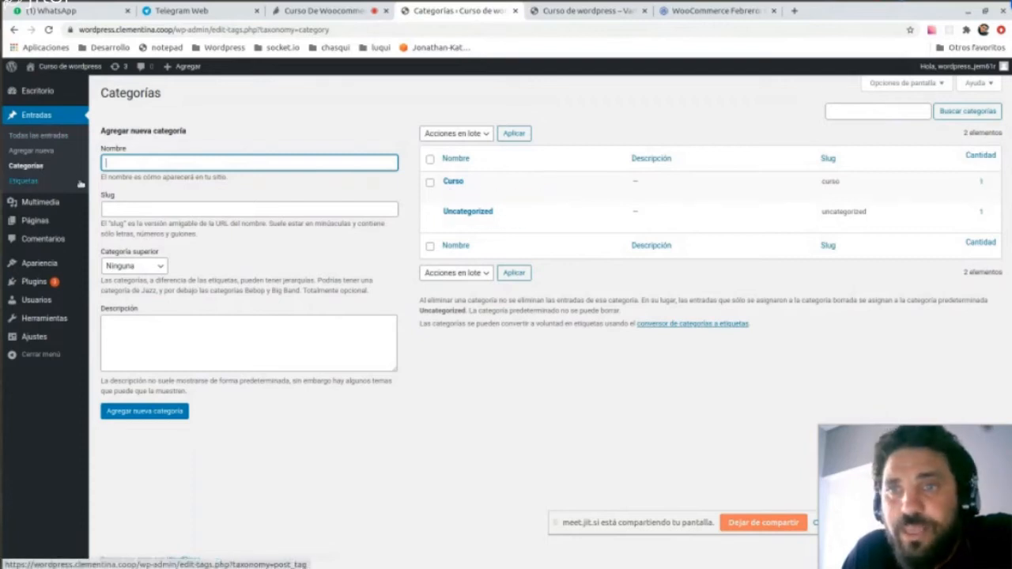
Compare the post tags page with the categories page, including the parent category options.
{"action": "left_click", "coordinate": [24, 182]}
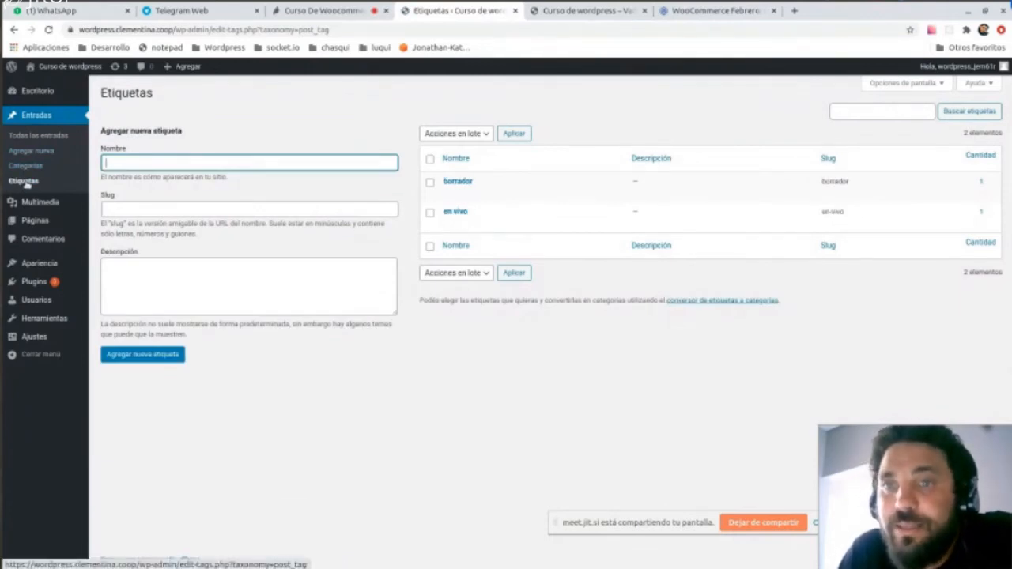
{"action": "left_click", "coordinate": [32, 166]}
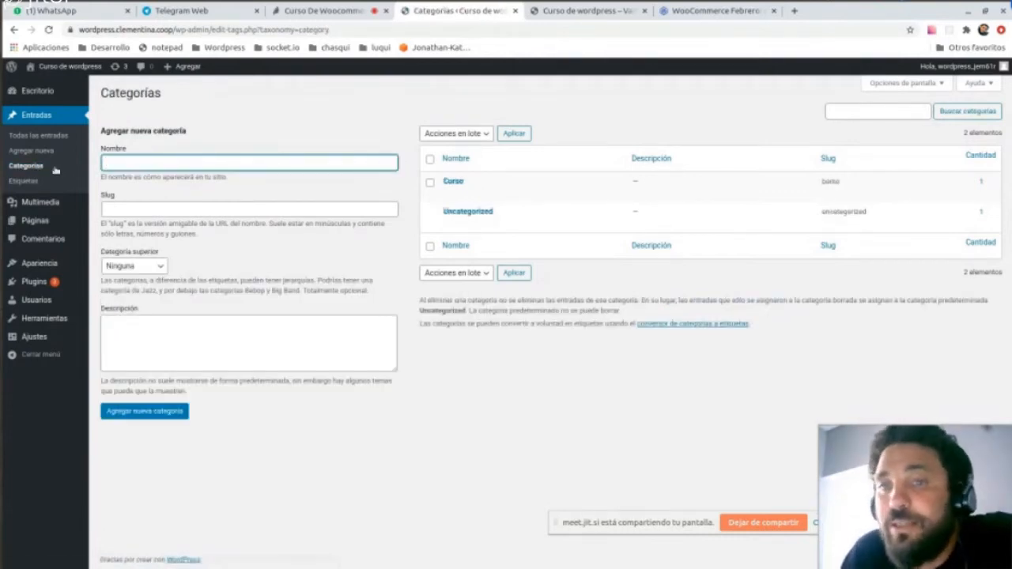
{"action": "left_click", "coordinate": [156, 267]}
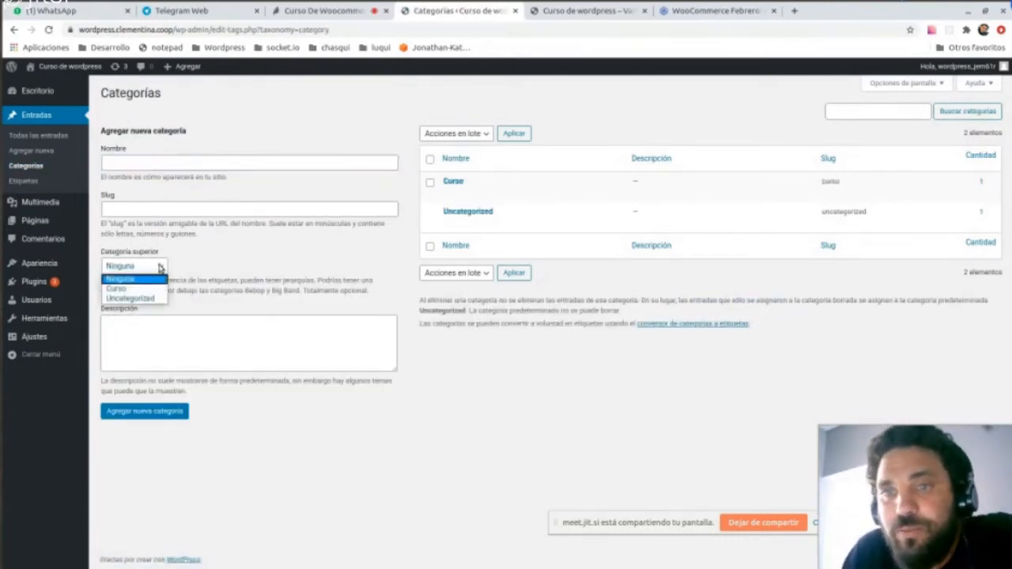
Add a new post category named "Imagenes" with "Curso" as its parent category.
{"action": "left_click", "coordinate": [152, 163]}
{"action": "left_click", "coordinate": [195, 163]}
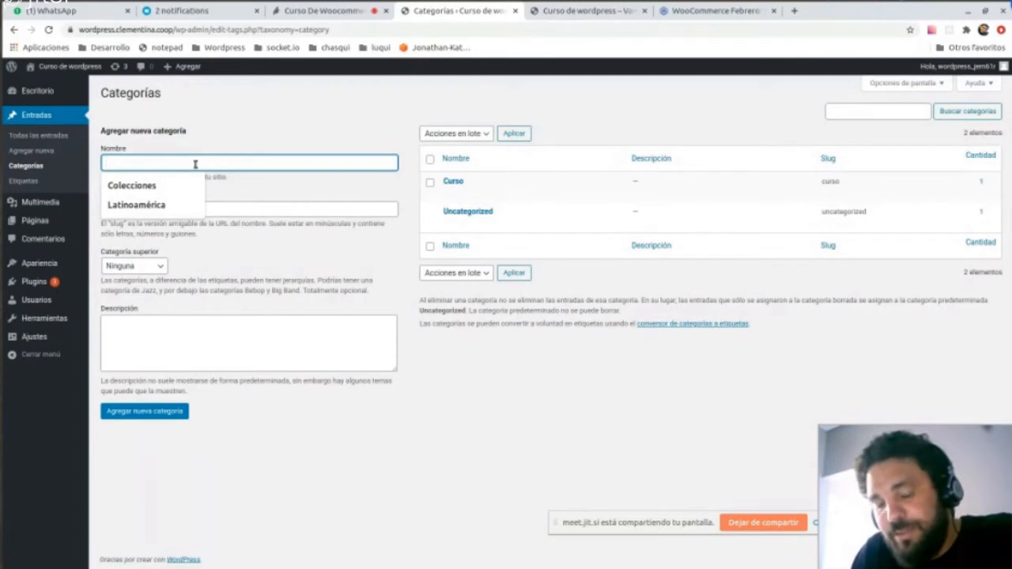
{"action": "type", "text": "Uso"}
{"action": "key", "text": "BackSpace"}
{"action": "key", "text": "BackSpace"}
{"action": "key", "text": "BackSpace"}
{"action": "type", "text": "Ima"}
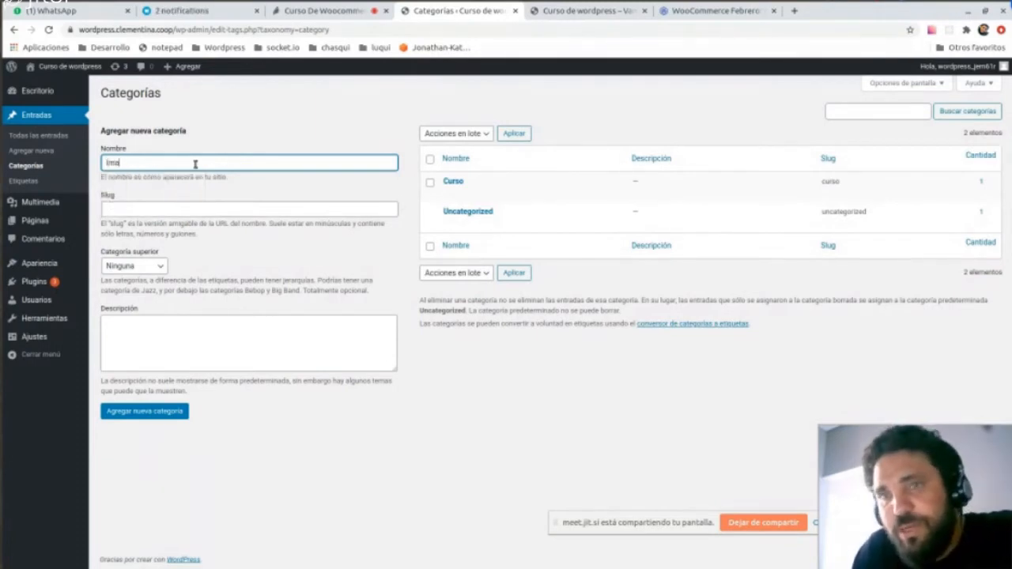
{"action": "type", "text": "genes"}
{"action": "left_click", "coordinate": [139, 267]}
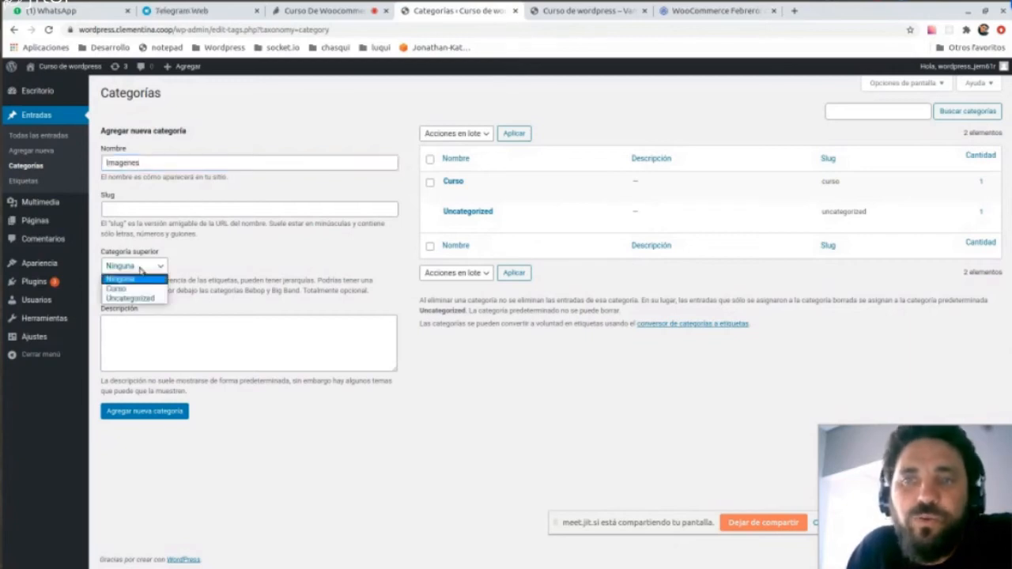
{"action": "left_click", "coordinate": [125, 289]}
{"action": "left_click", "coordinate": [145, 412]}
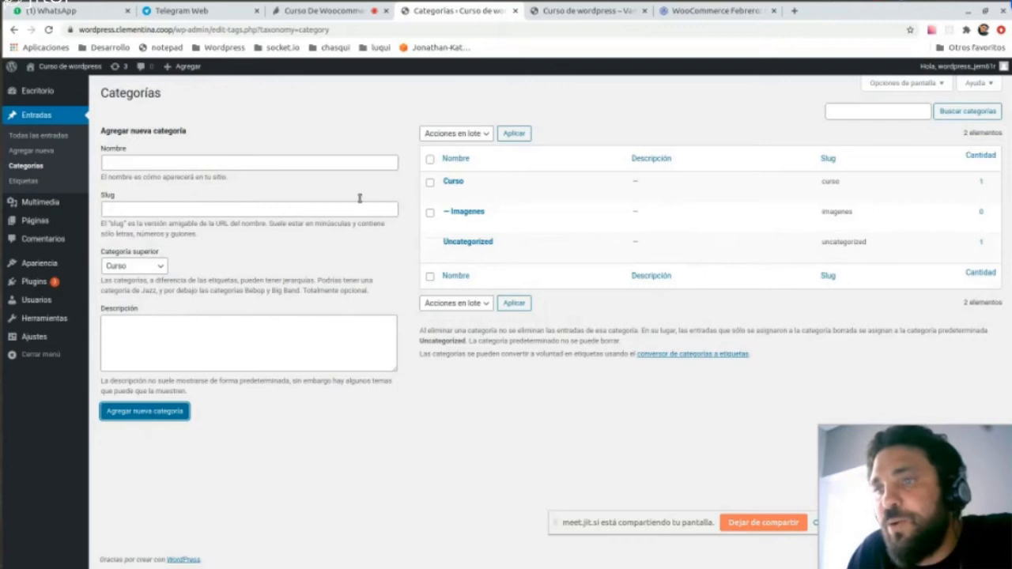
Use quick edit to rename the "Imagenes" category as "Imágenes" and update it.
{"action": "mouse_move", "coordinate": [463, 205]}
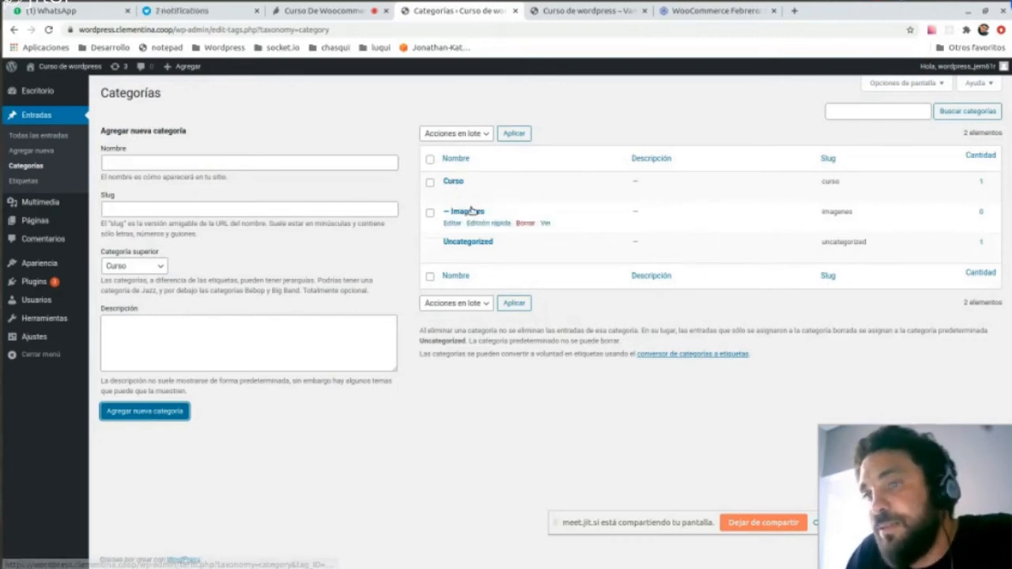
{"action": "left_click", "coordinate": [476, 223]}
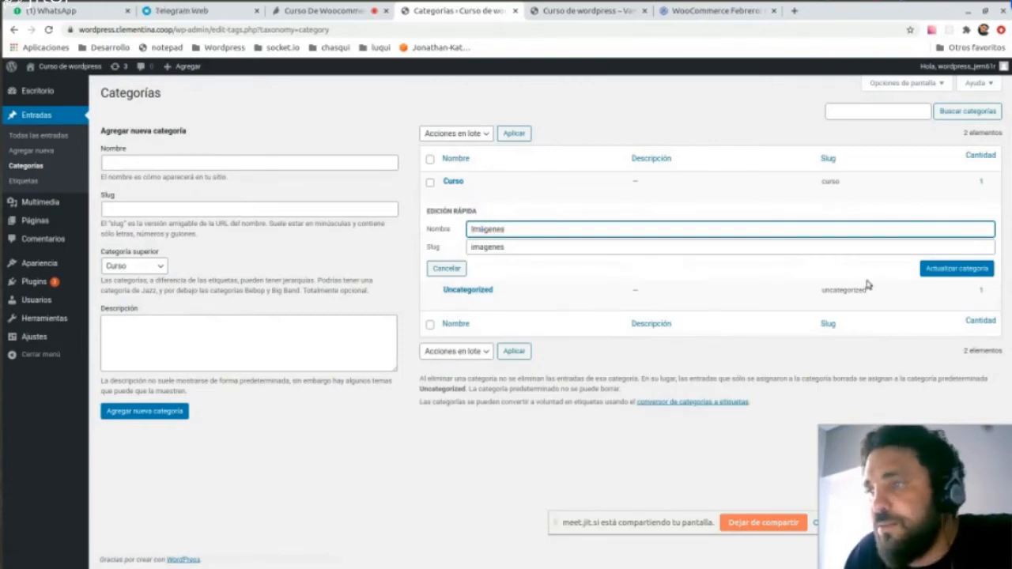
{"action": "left_click", "coordinate": [961, 270]}
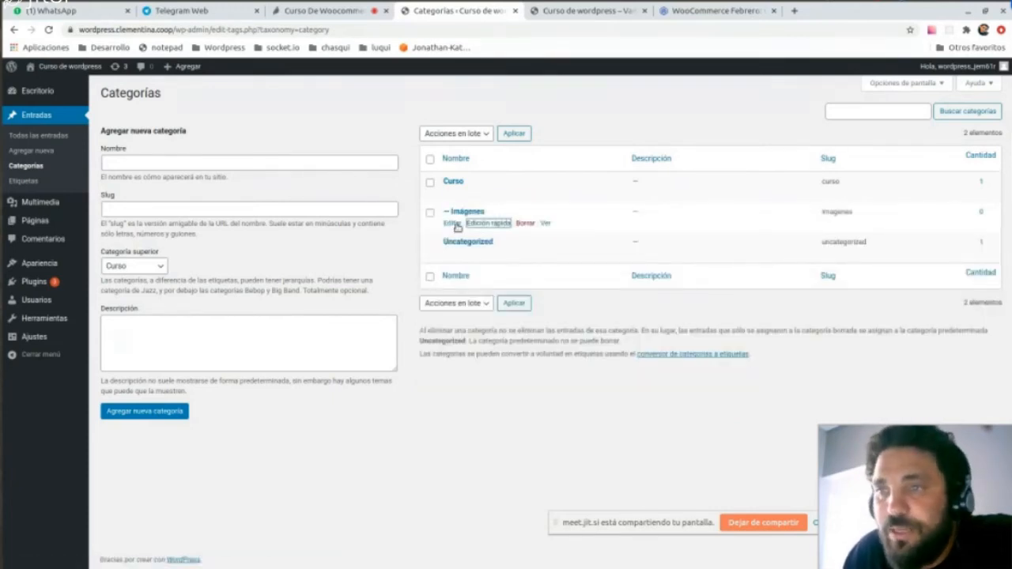
Open the full edit page of the "Imágenes" category and examine its name and slug.
{"action": "left_click", "coordinate": [452, 223]}
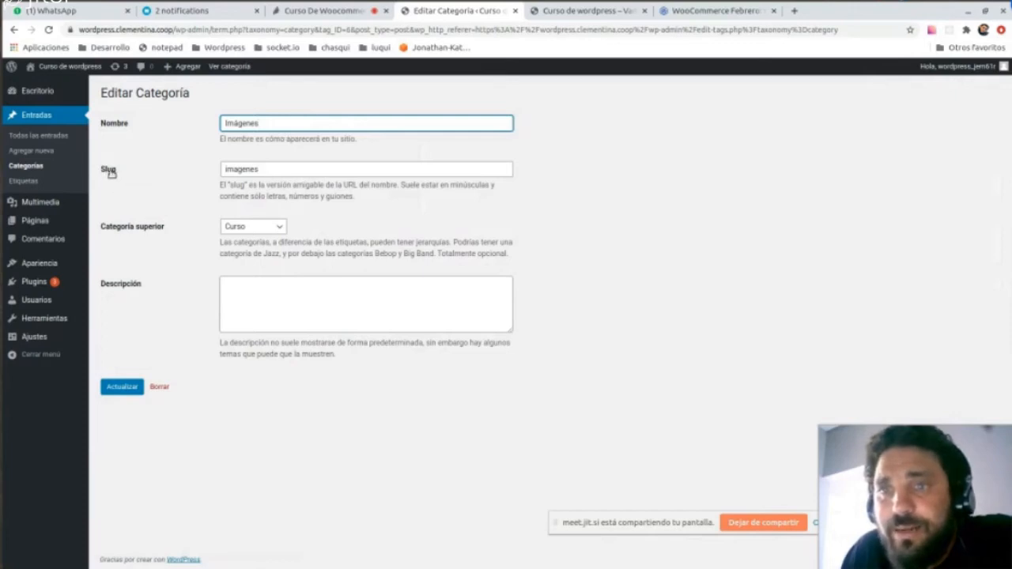
{"action": "left_click", "coordinate": [283, 171]}
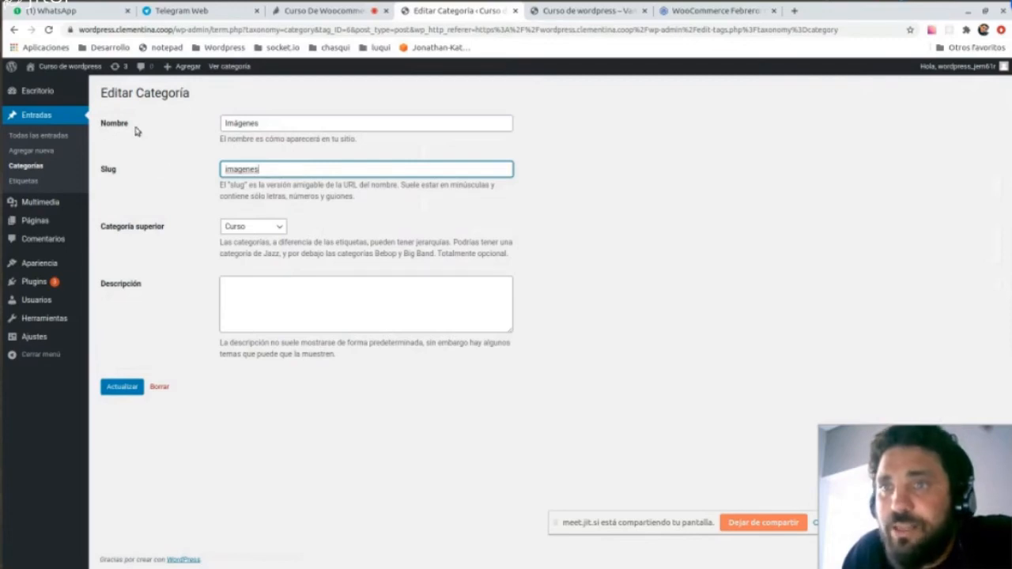
{"action": "double_click", "coordinate": [245, 123]}
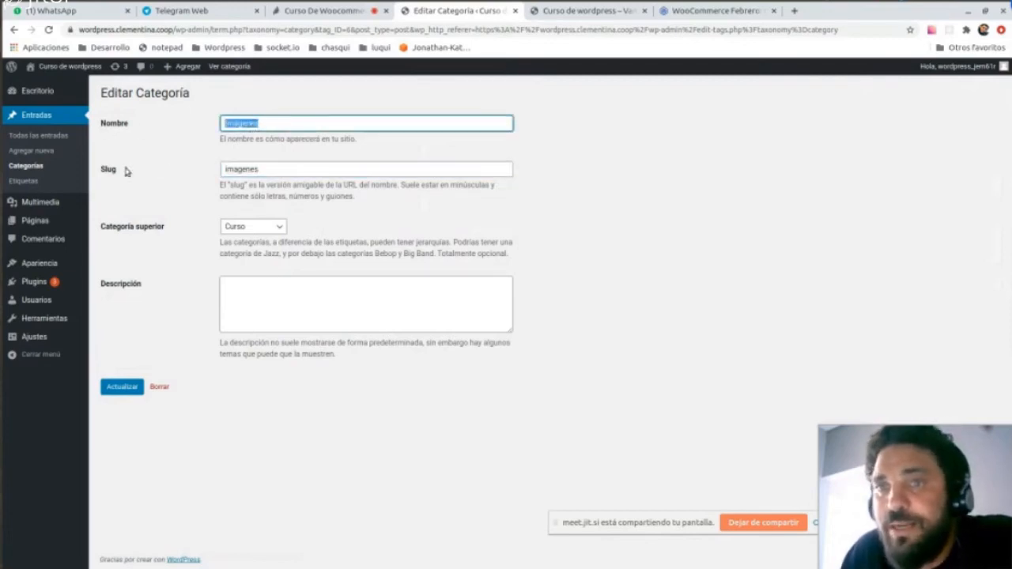
{"action": "double_click", "coordinate": [251, 170]}
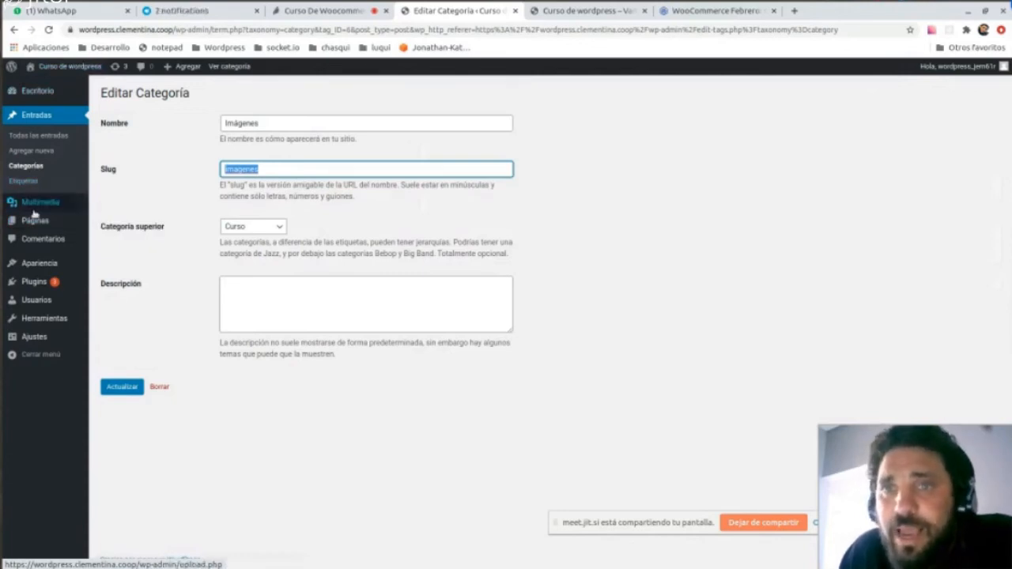
Look at the media library and open the post "Aprendiendo a crear cotenidos" for editing from the posts list.
{"action": "left_click", "coordinate": [50, 205]}
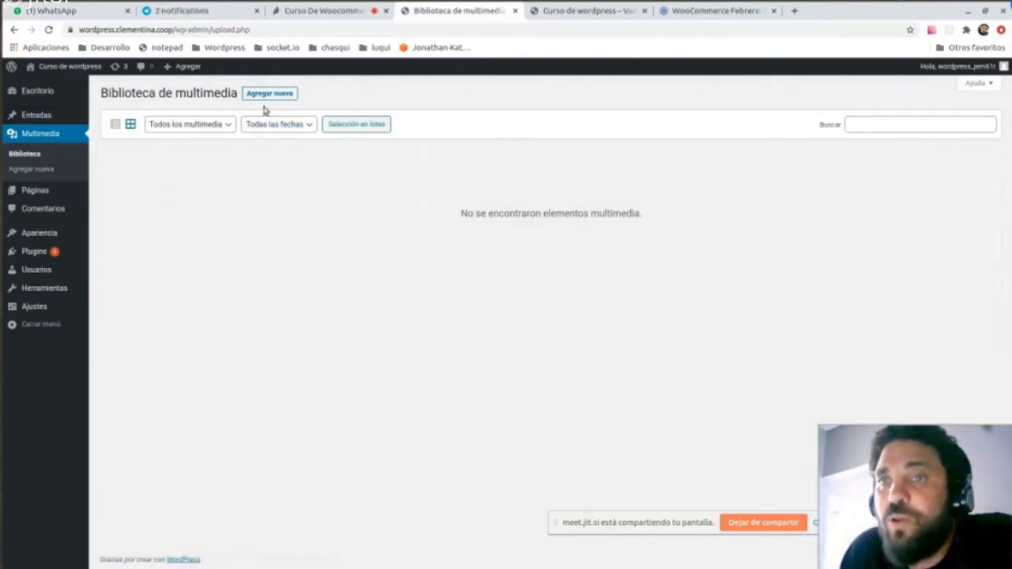
{"action": "left_click", "coordinate": [46, 117]}
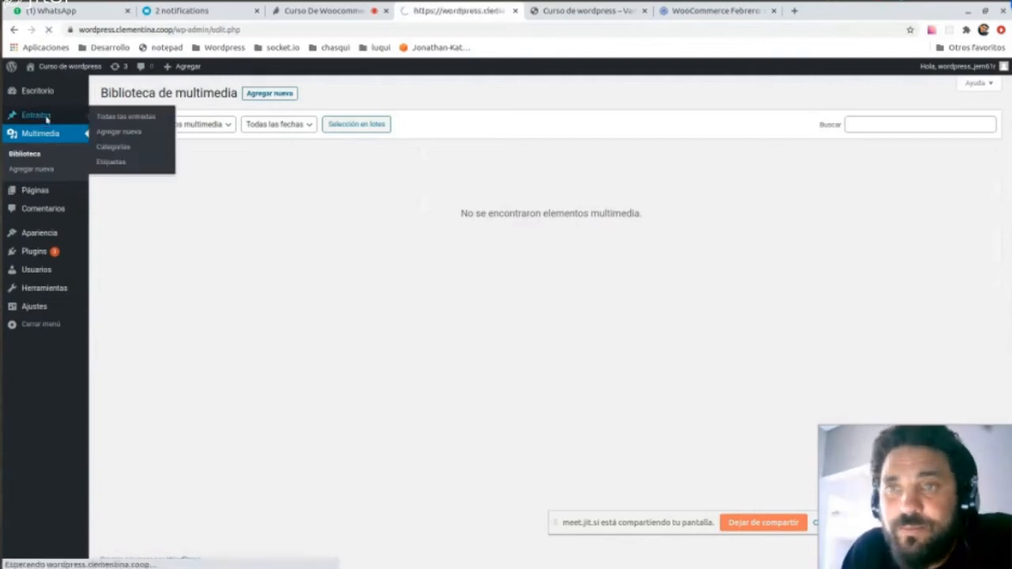
{"action": "mouse_move", "coordinate": [174, 173]}
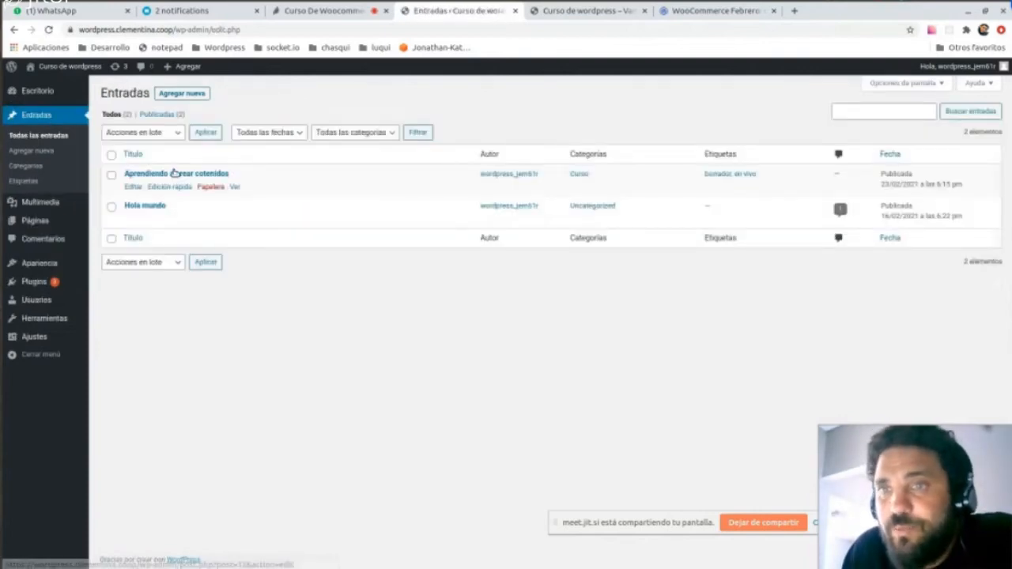
{"action": "left_click", "coordinate": [133, 187]}
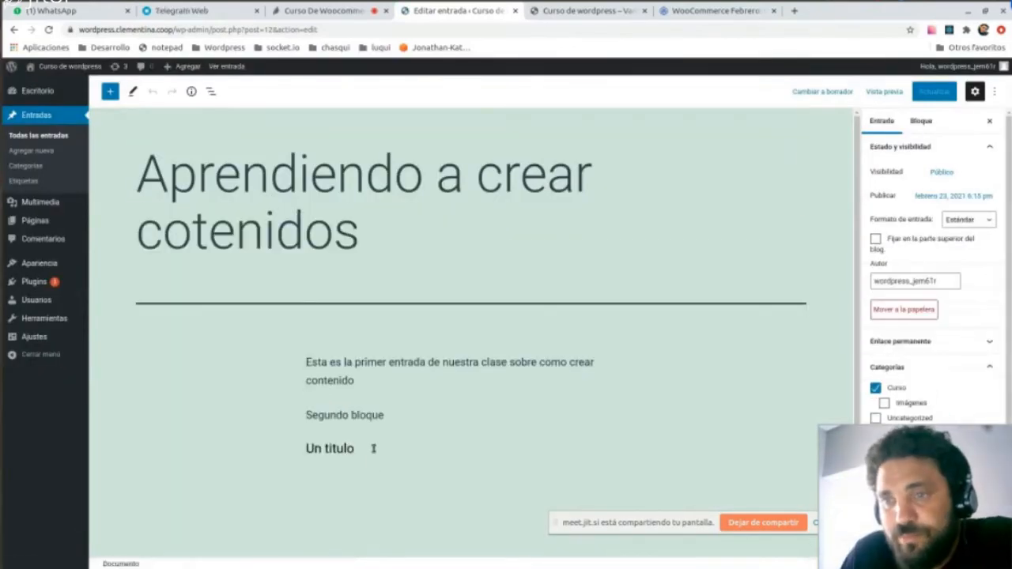
Add an image block below the "Un titulo" paragraph.
{"action": "left_click", "coordinate": [370, 449]}
{"action": "key", "text": "Return"}
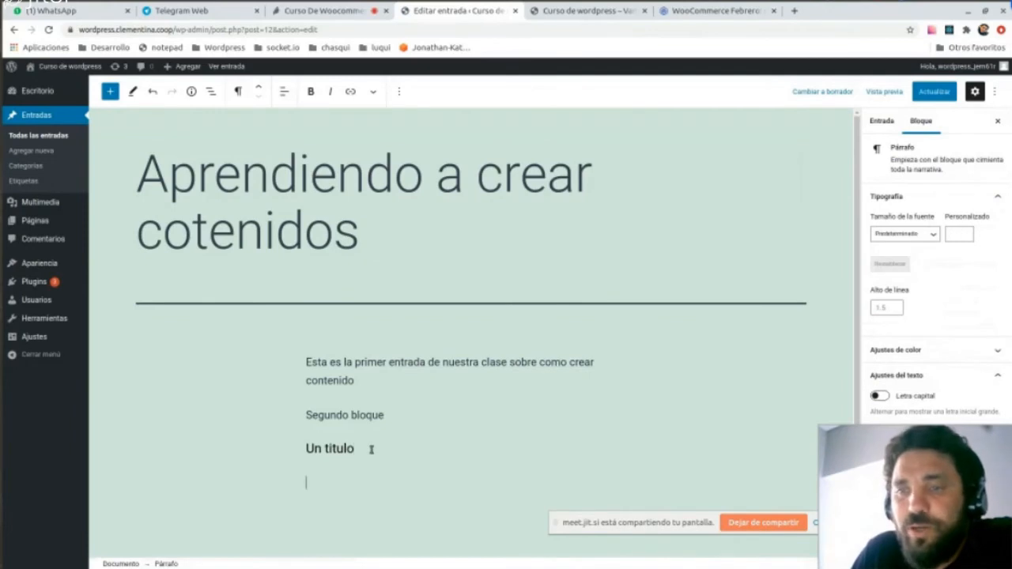
{"action": "left_click", "coordinate": [625, 481]}
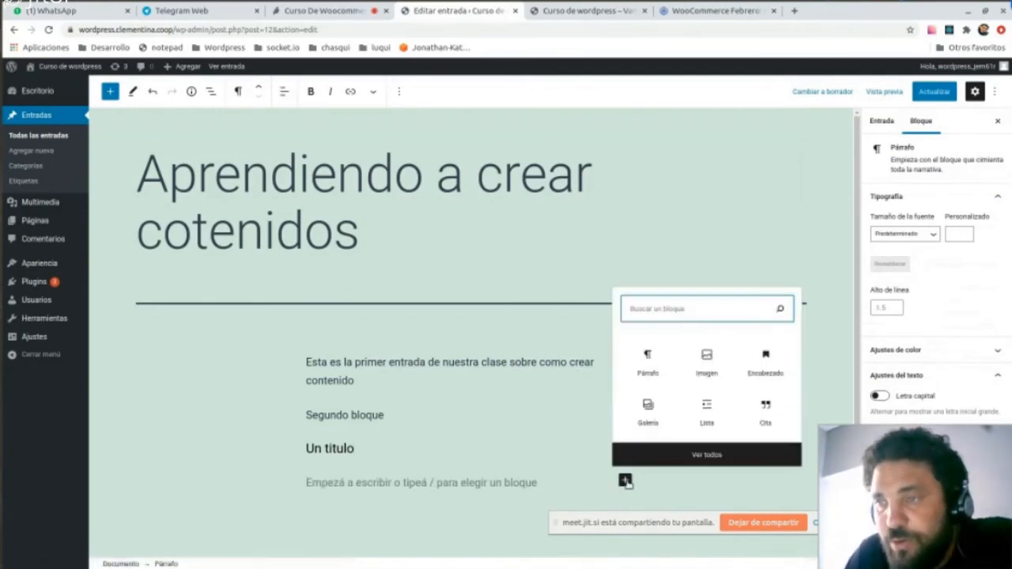
{"action": "left_click", "coordinate": [710, 363]}
{"action": "scroll", "coordinate": [661, 339], "scroll_direction": "down", "scroll_amount": 3}
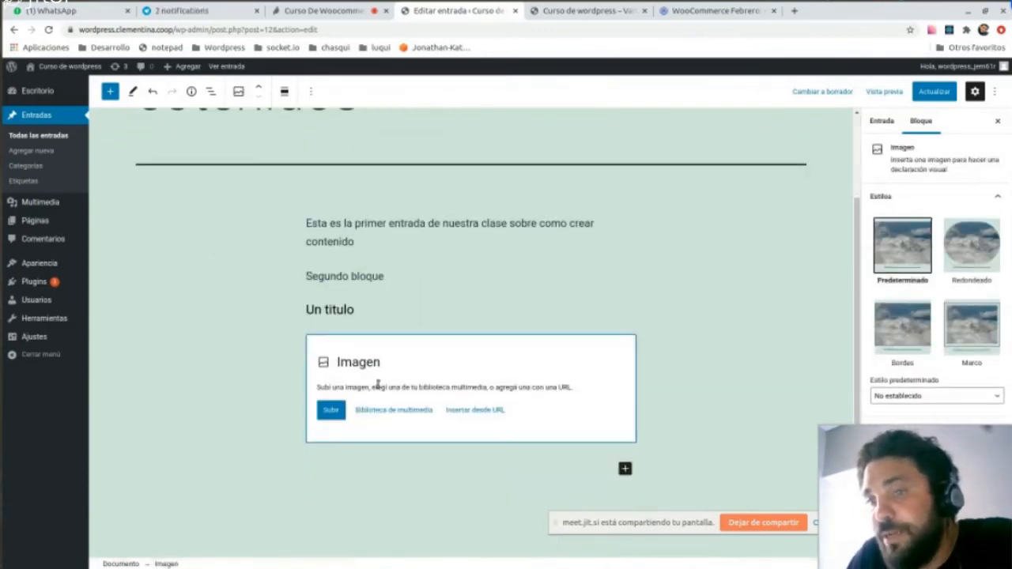
Upload 1-intro-b.jpg from the Descargas folder to the media library and insert it into the image block.
{"action": "left_click", "coordinate": [387, 411]}
{"action": "left_click", "coordinate": [400, 412]}
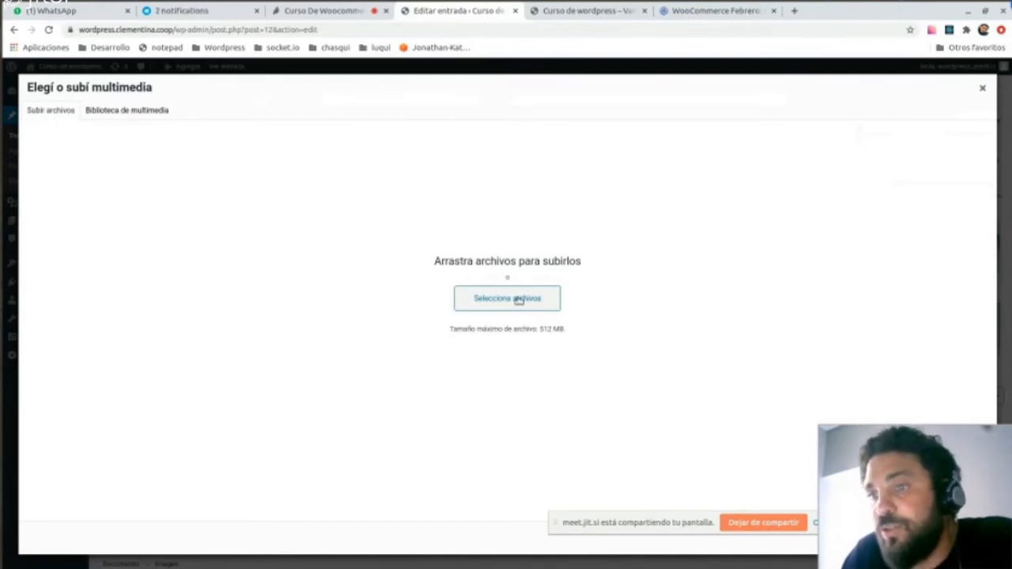
{"action": "left_click", "coordinate": [524, 306]}
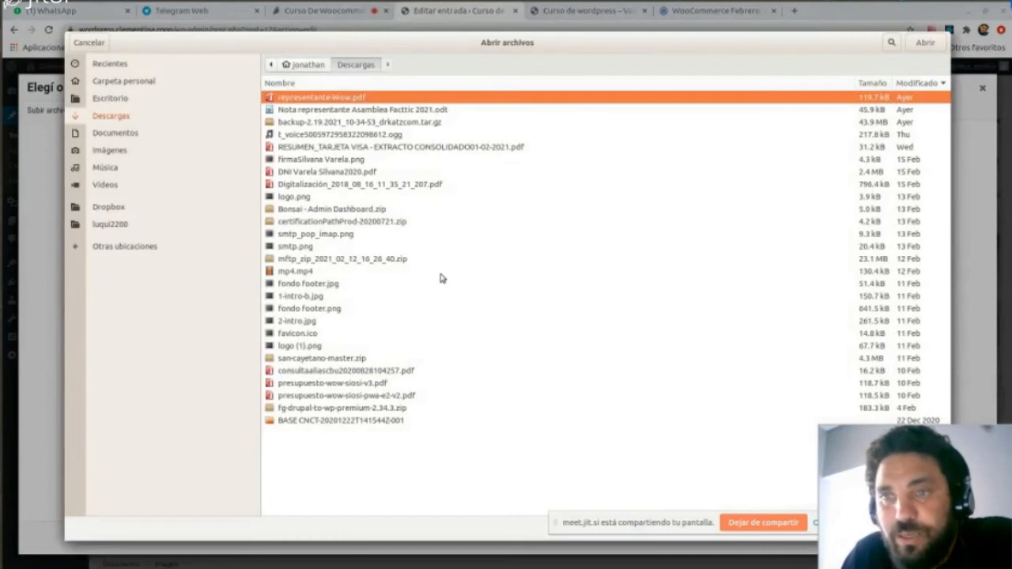
{"action": "left_click", "coordinate": [327, 283]}
{"action": "left_click", "coordinate": [328, 297]}
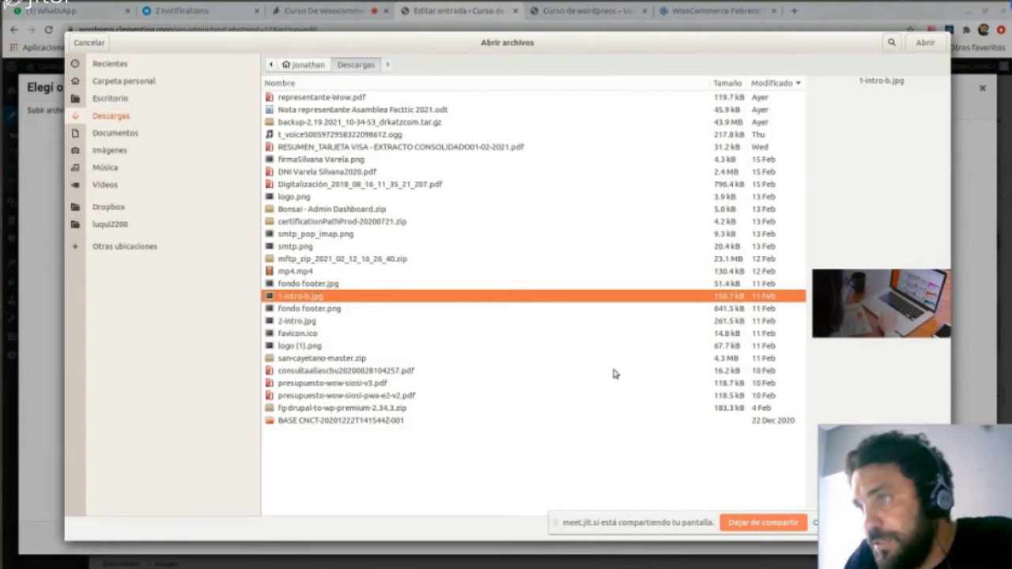
{"action": "left_click", "coordinate": [925, 42]}
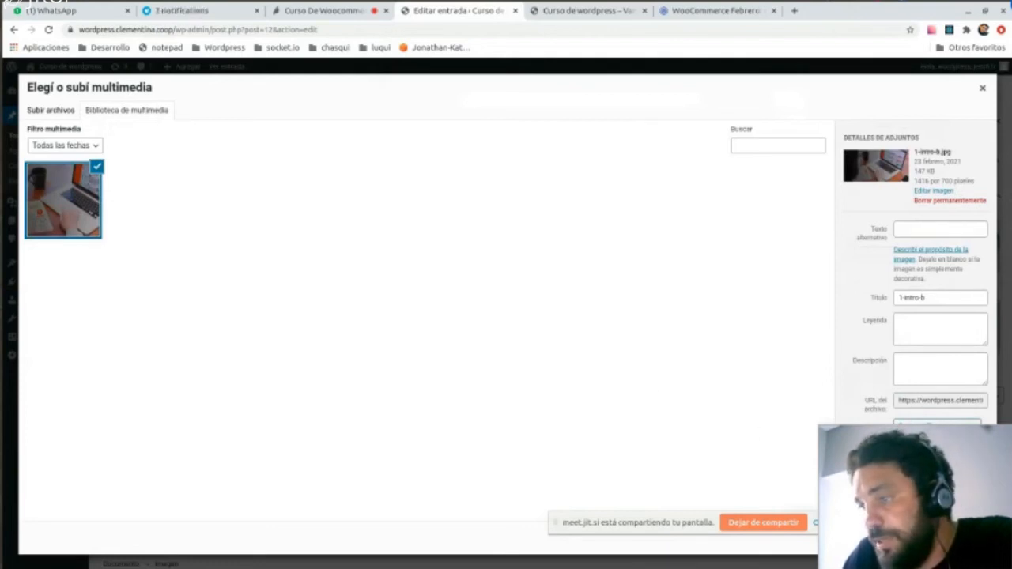
{"action": "left_click", "coordinate": [961, 537]}
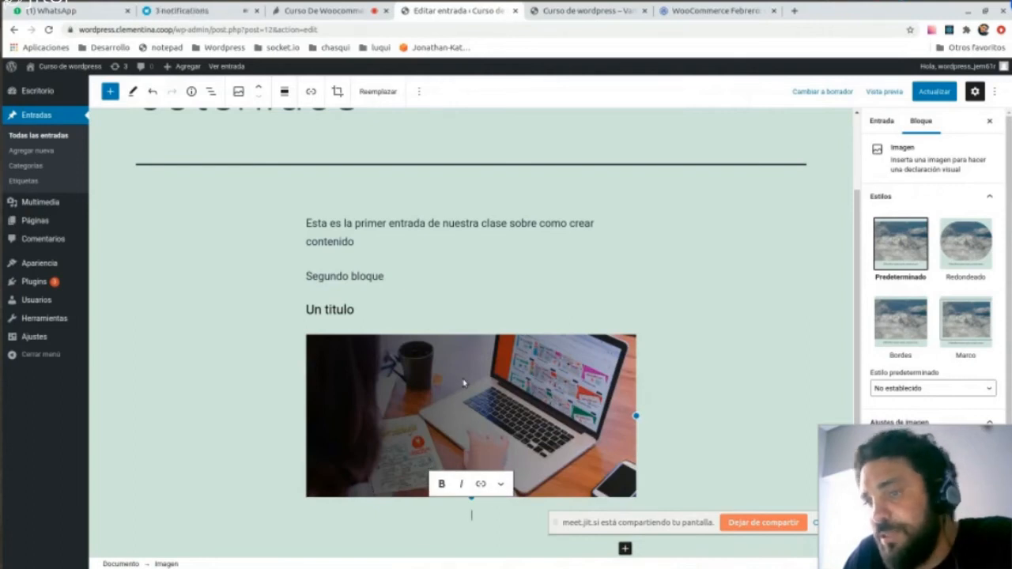
Check the inserted image in the post content and update the post.
{"action": "scroll", "coordinate": [536, 447], "scroll_direction": "down", "scroll_amount": 1}
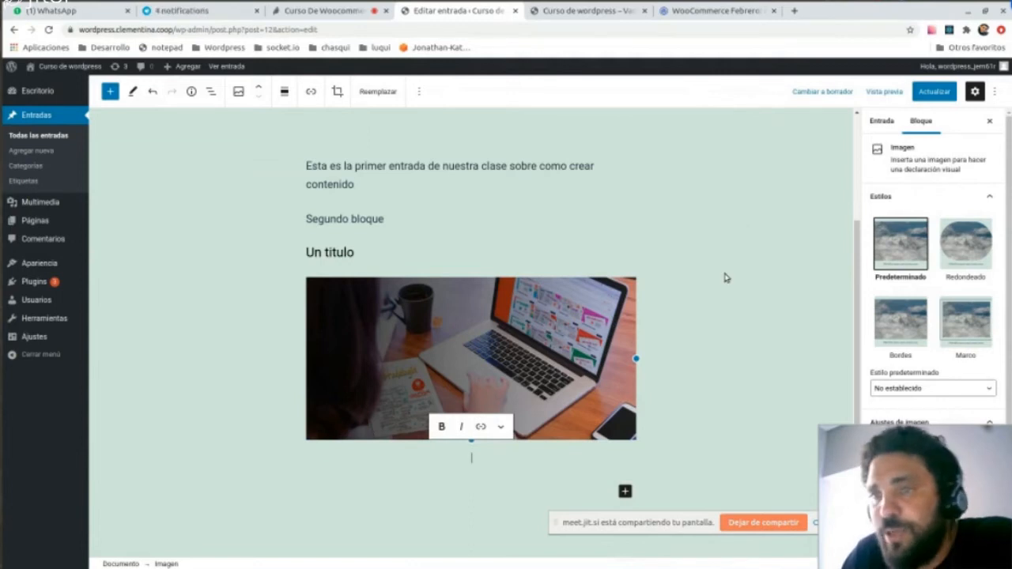
{"action": "scroll", "coordinate": [686, 298], "scroll_direction": "down", "scroll_amount": 3}
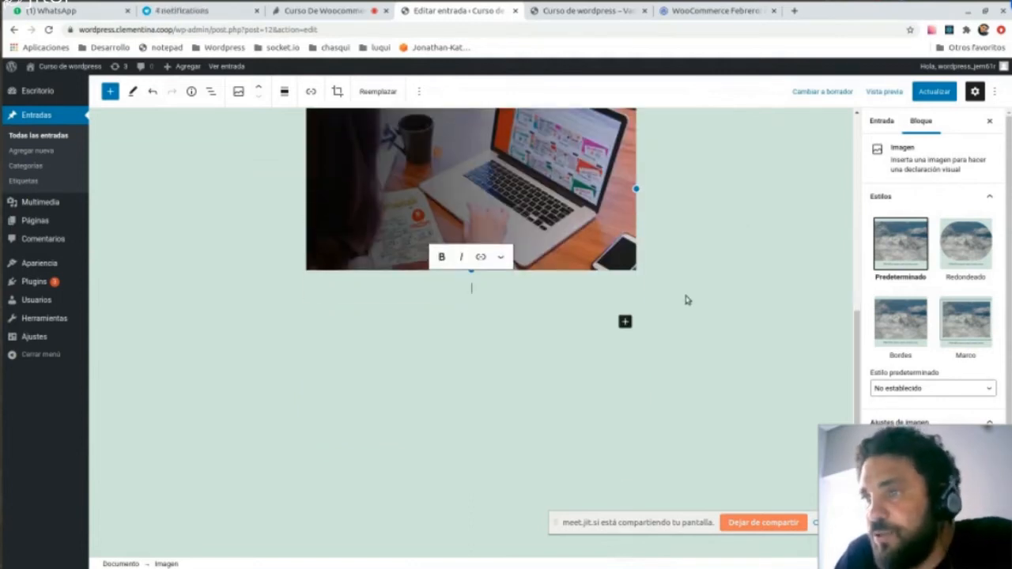
{"action": "scroll", "coordinate": [686, 299], "scroll_direction": "up", "scroll_amount": 3}
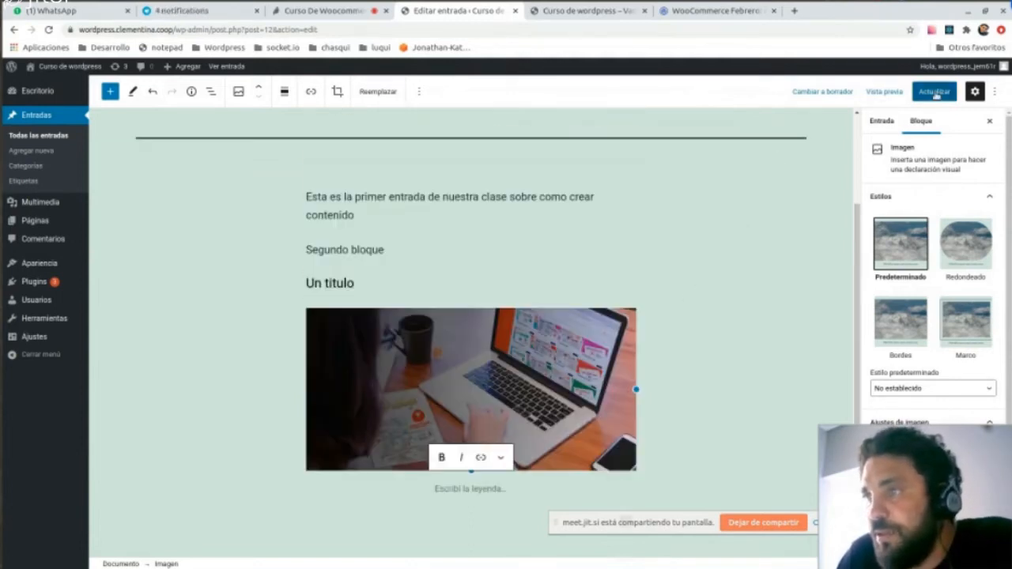
{"action": "key", "text": "ctrl+s"}
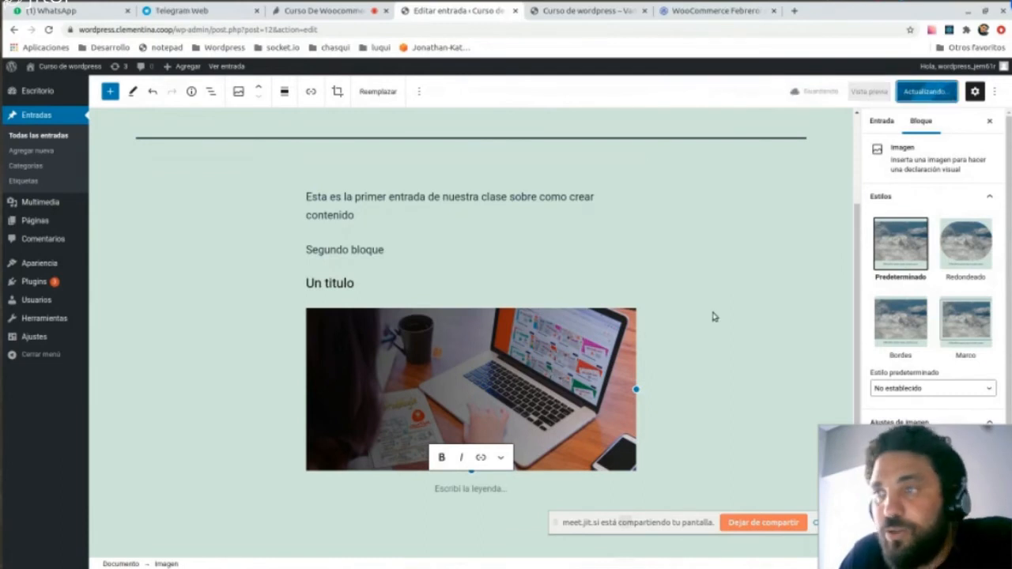
Reload the public site and open the post "Aprendiendo a crear cotenidos" to review its image, category and tags.
{"action": "left_click", "coordinate": [576, 11]}
{"action": "key", "text": "F5"}
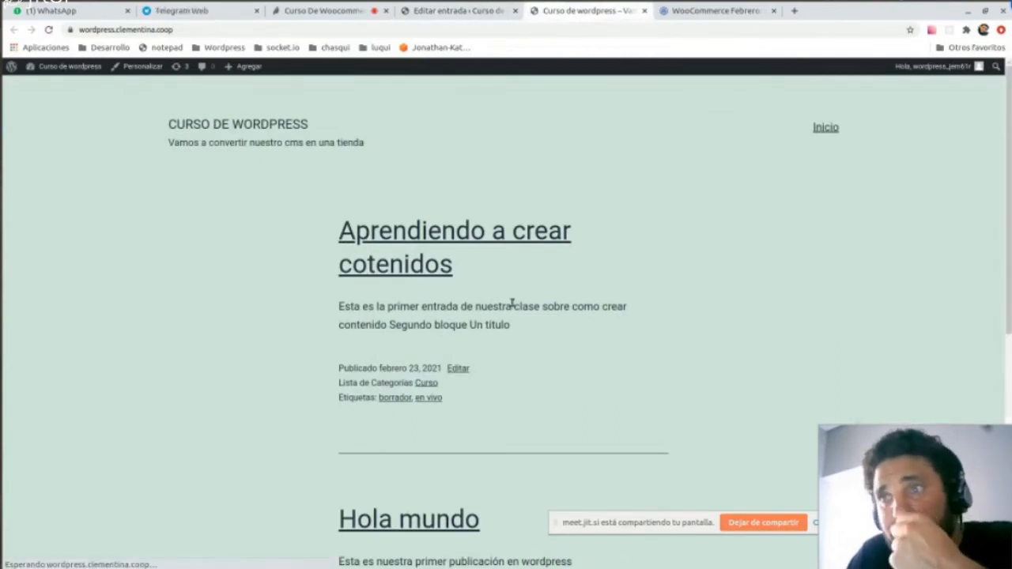
{"action": "left_click", "coordinate": [435, 231]}
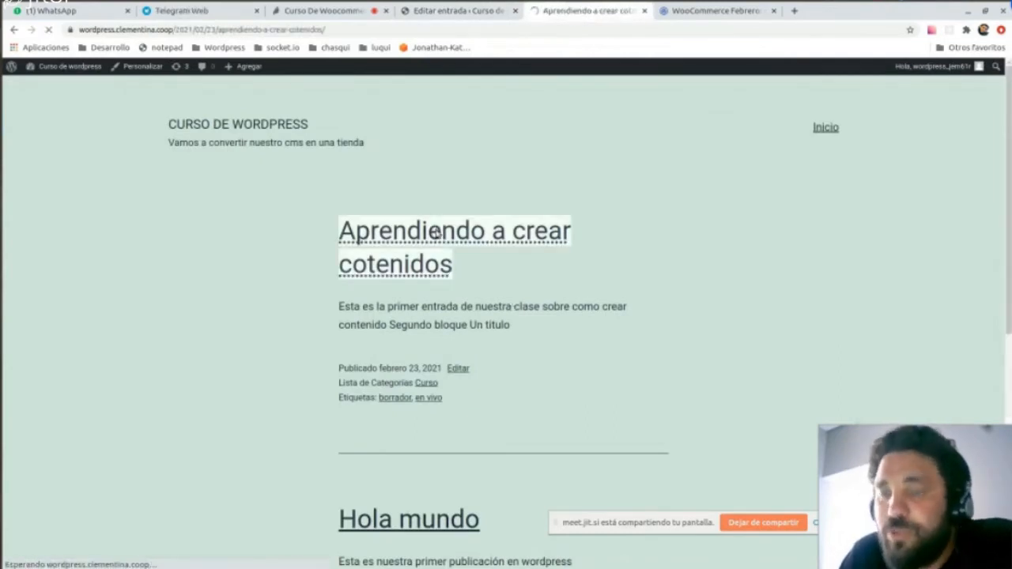
{"action": "scroll", "coordinate": [239, 277], "scroll_direction": "down", "scroll_amount": 4}
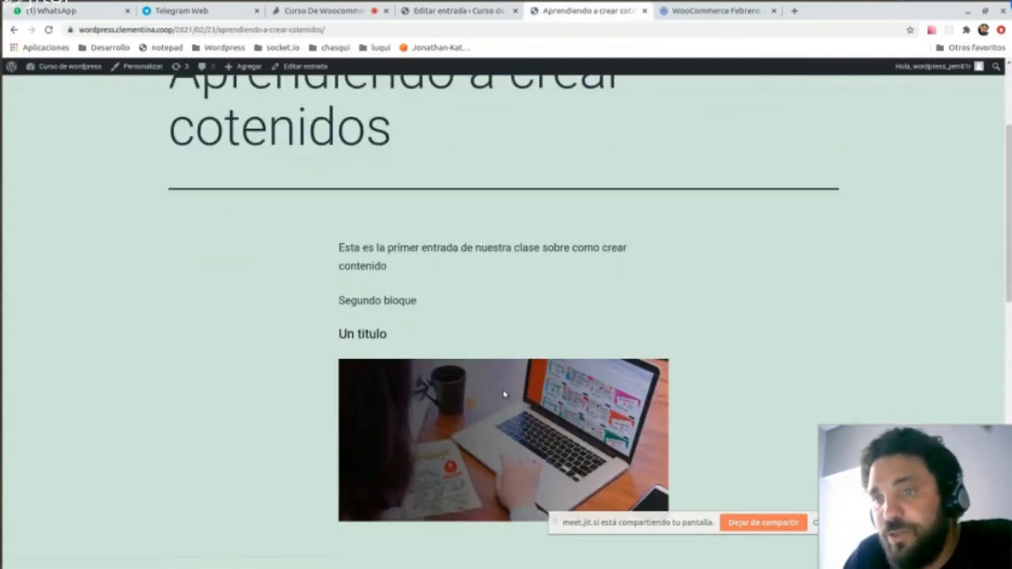
{"action": "scroll", "coordinate": [504, 391], "scroll_direction": "down", "scroll_amount": 3}
{"action": "scroll", "coordinate": [514, 268], "scroll_direction": "down", "scroll_amount": 3}
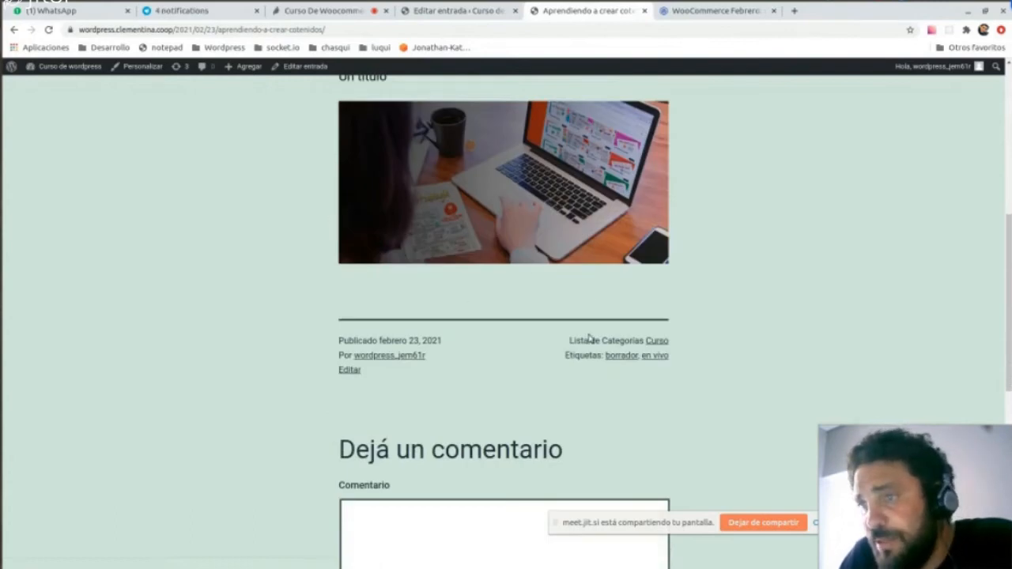
{"action": "left_click_drag", "start_coordinate": [573, 342], "coordinate": [624, 341]}
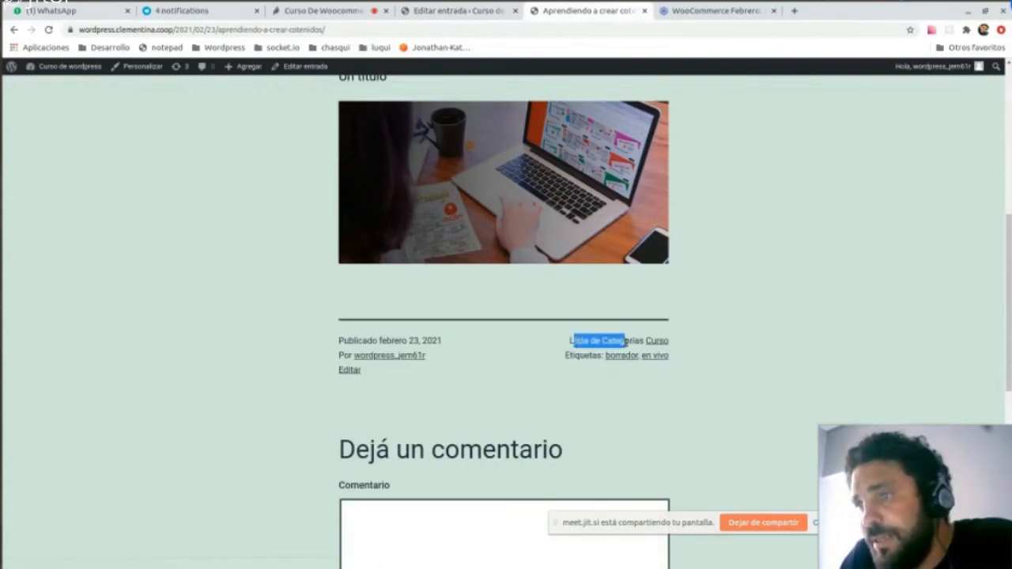
Open the post's Curso category archive and examine its listed post and the category part of its URL.
{"action": "double_click", "coordinate": [624, 341]}
{"action": "left_click", "coordinate": [624, 345]}
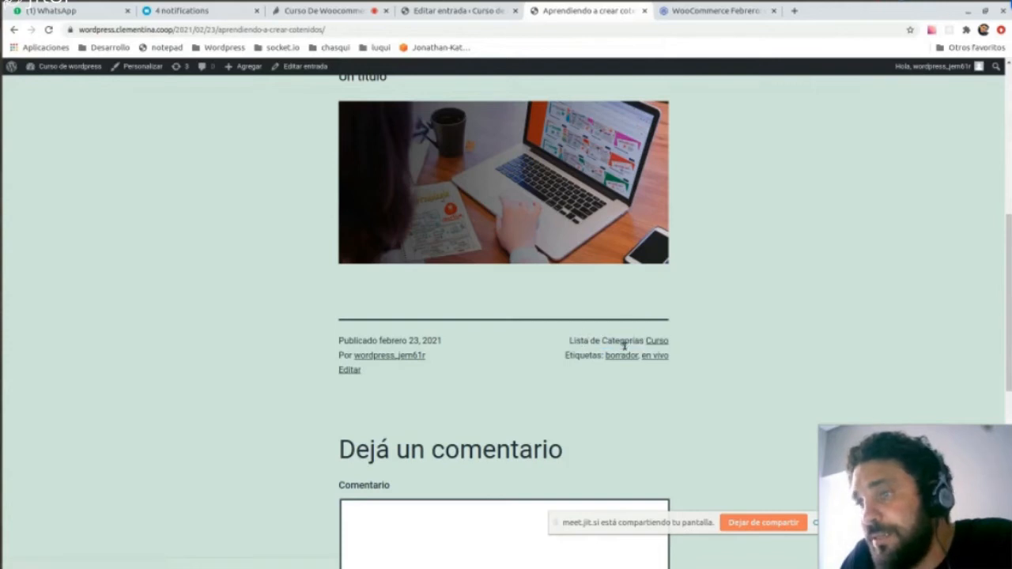
{"action": "left_click", "coordinate": [660, 343]}
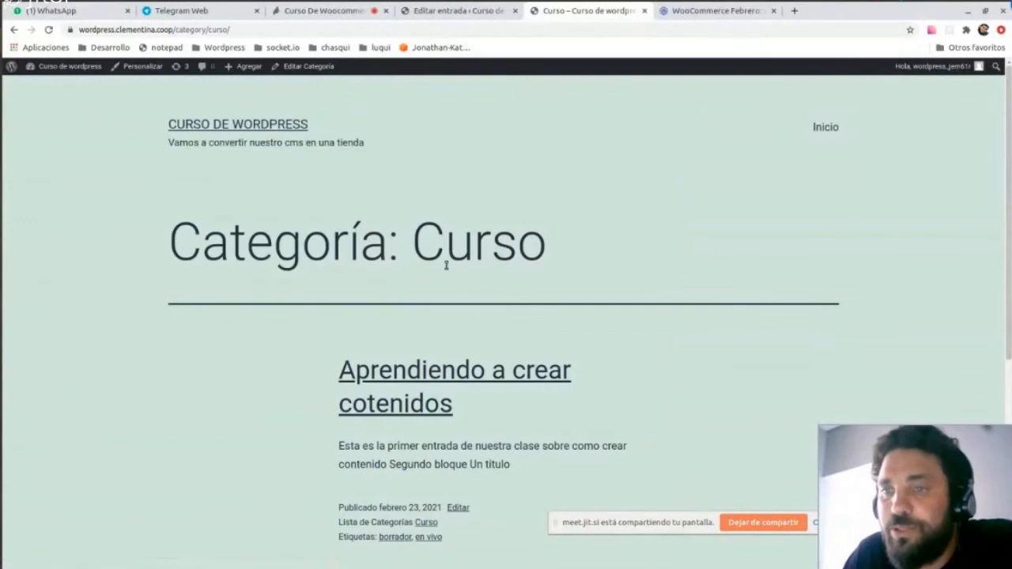
{"action": "scroll", "coordinate": [446, 265], "scroll_direction": "down", "scroll_amount": 3}
{"action": "scroll", "coordinate": [427, 277], "scroll_direction": "up", "scroll_amount": 2}
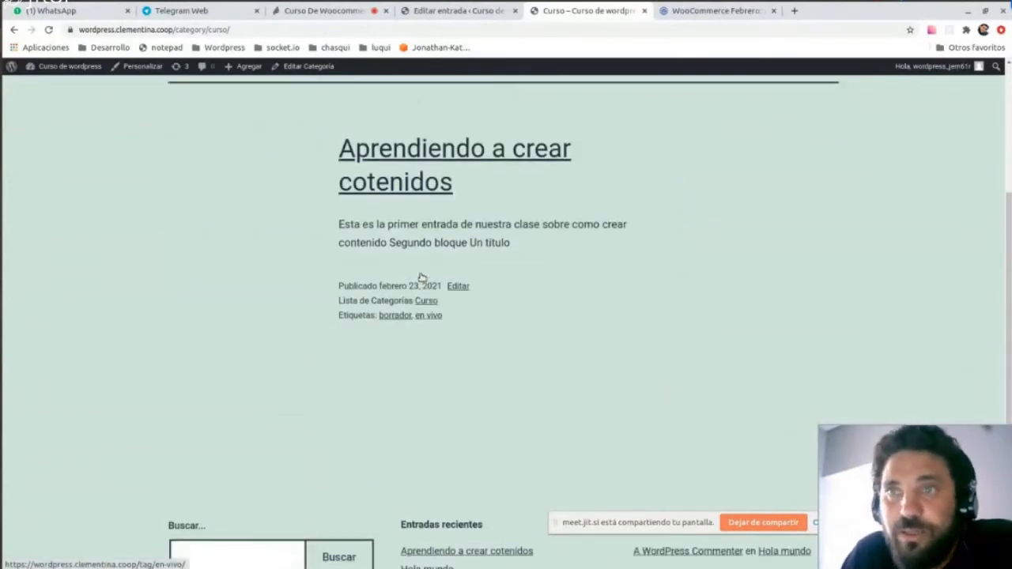
{"action": "left_click", "coordinate": [190, 29]}
{"action": "double_click", "coordinate": [221, 29]}
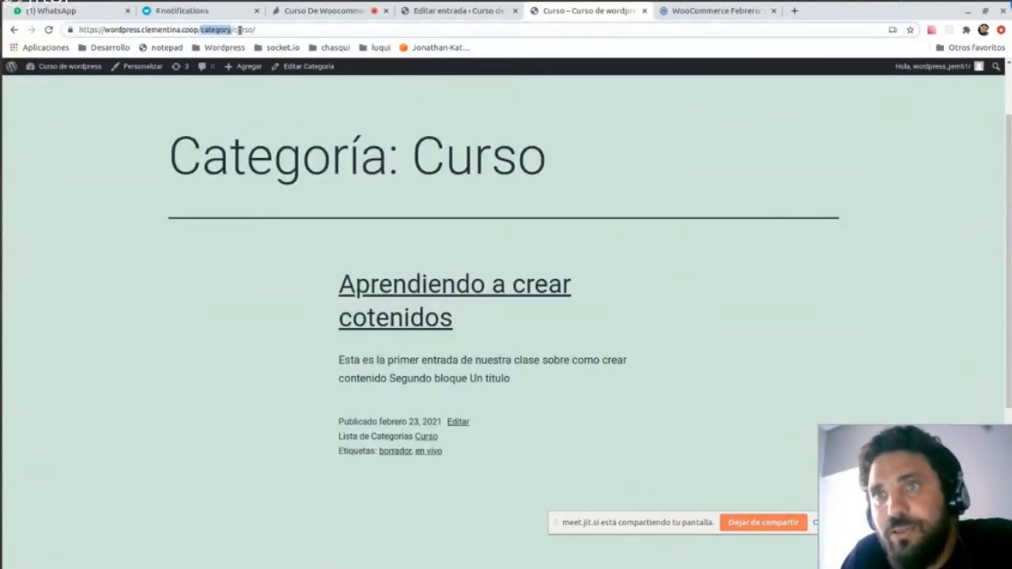
{"action": "double_click", "coordinate": [246, 29]}
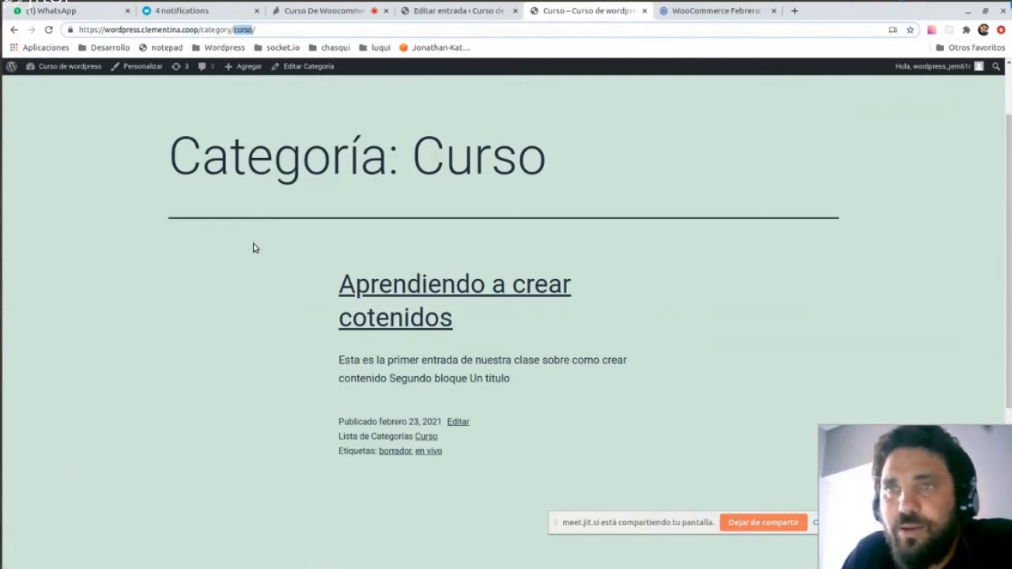
{"action": "left_click_drag", "start_coordinate": [97, 29], "coordinate": [278, 43]}
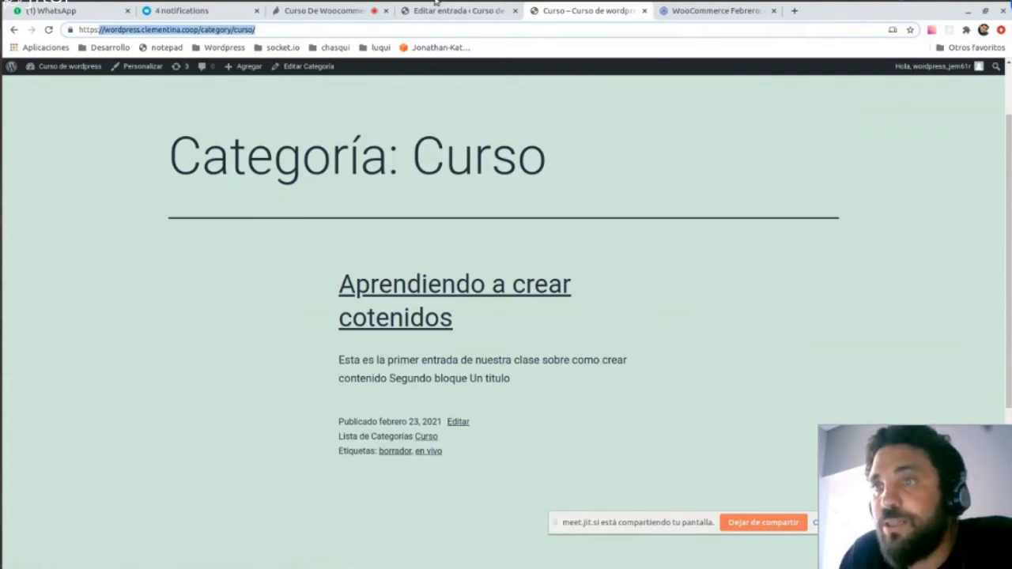
Return to the site administration and review the uploaded image's attachment details in the media library.
{"action": "left_click", "coordinate": [450, 12]}
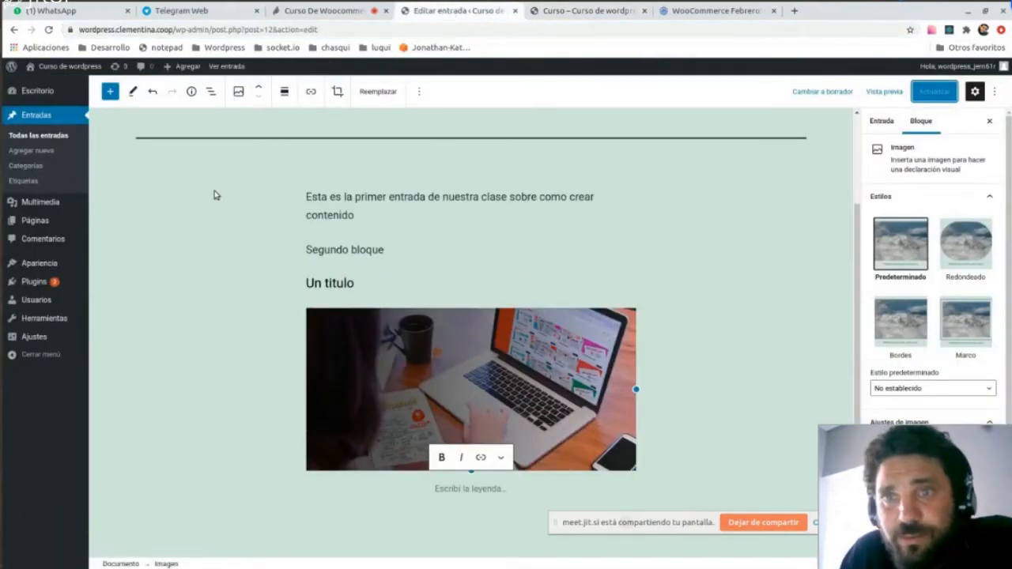
{"action": "left_click", "coordinate": [42, 204]}
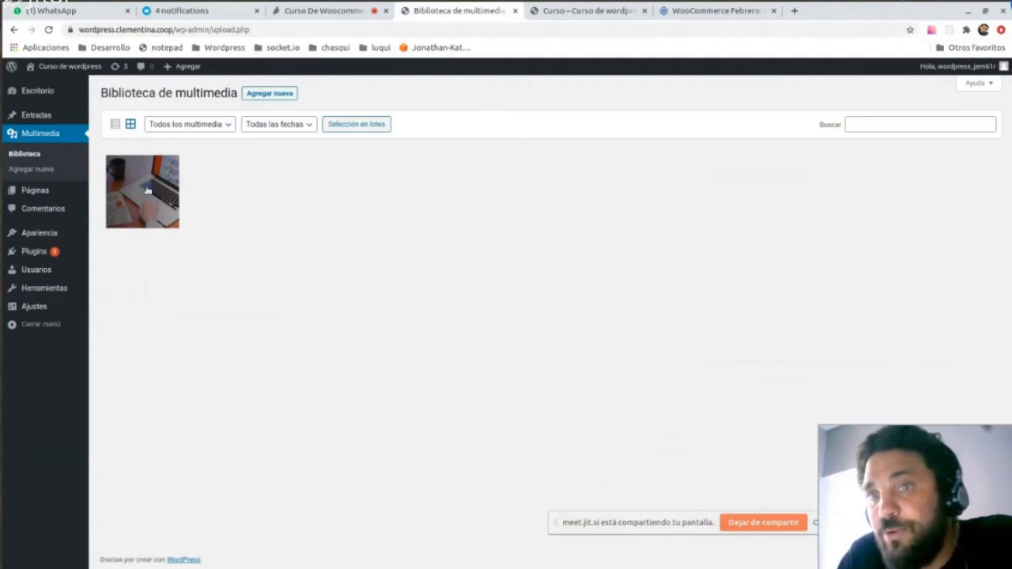
{"action": "left_click", "coordinate": [150, 200]}
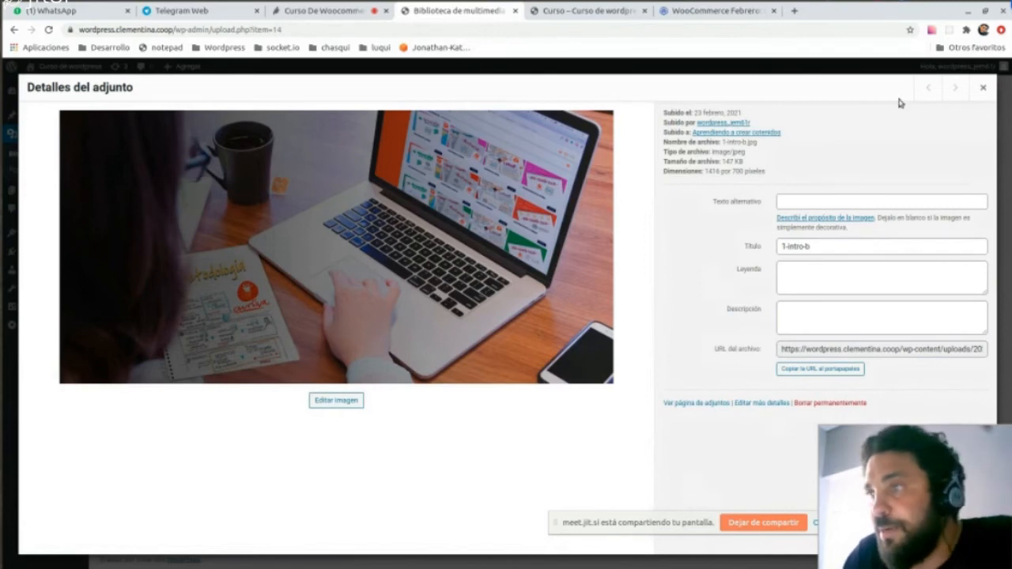
{"action": "left_click", "coordinate": [983, 87]}
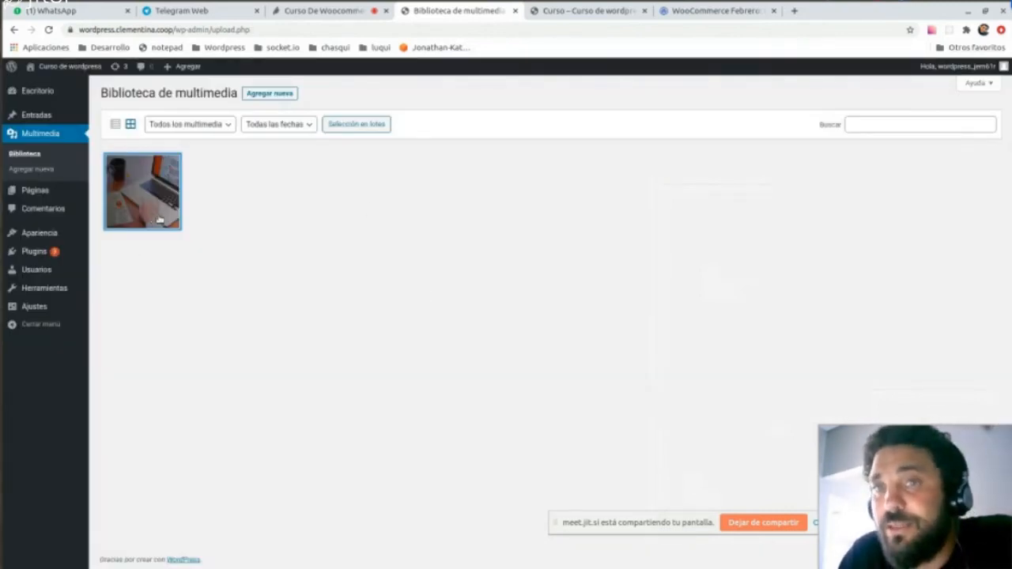
Open the Attribution page from the pages list for editing and expand its page attributes.
{"action": "mouse_move", "coordinate": [48, 96]}
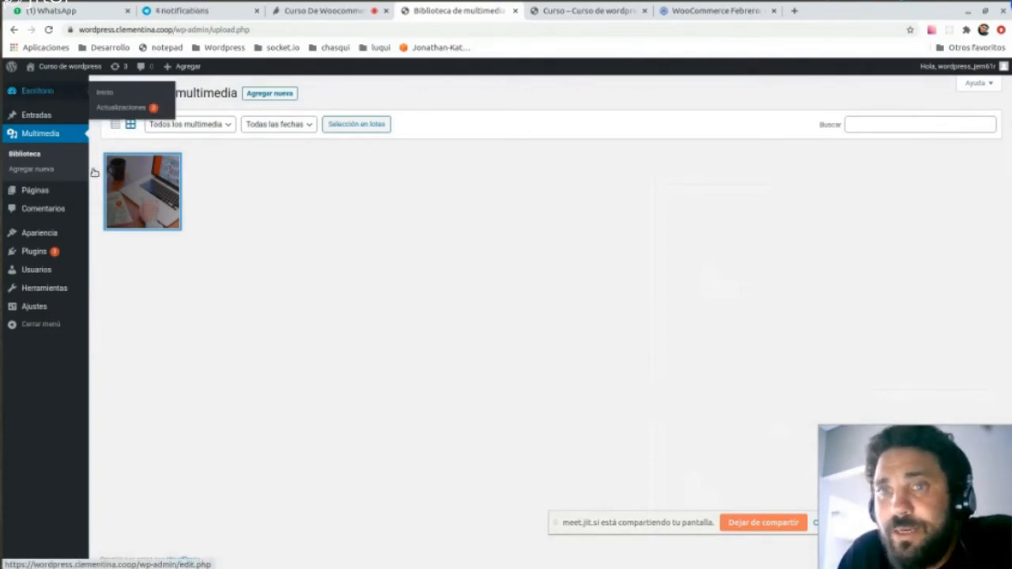
{"action": "left_click", "coordinate": [37, 195]}
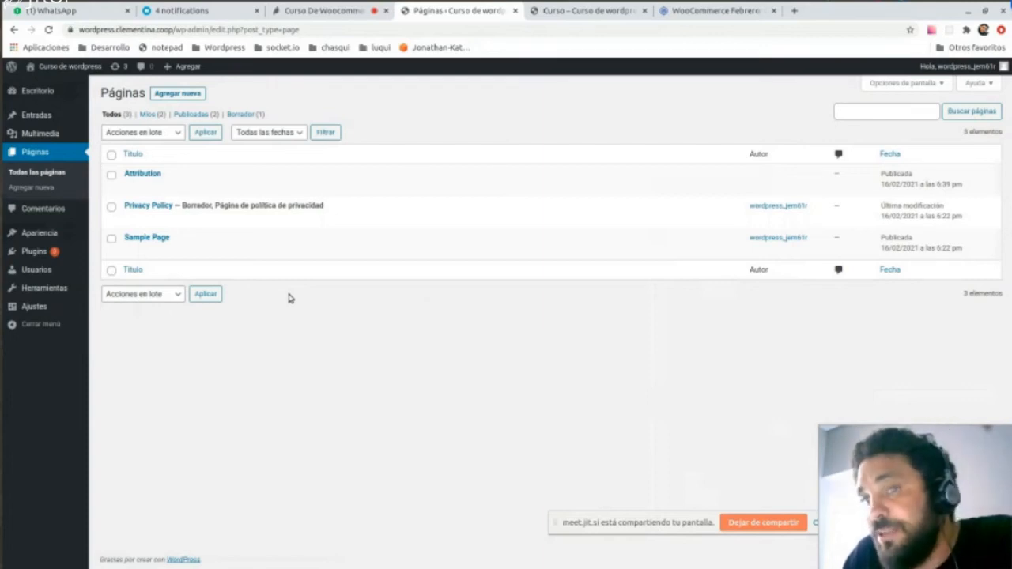
{"action": "mouse_move", "coordinate": [133, 188]}
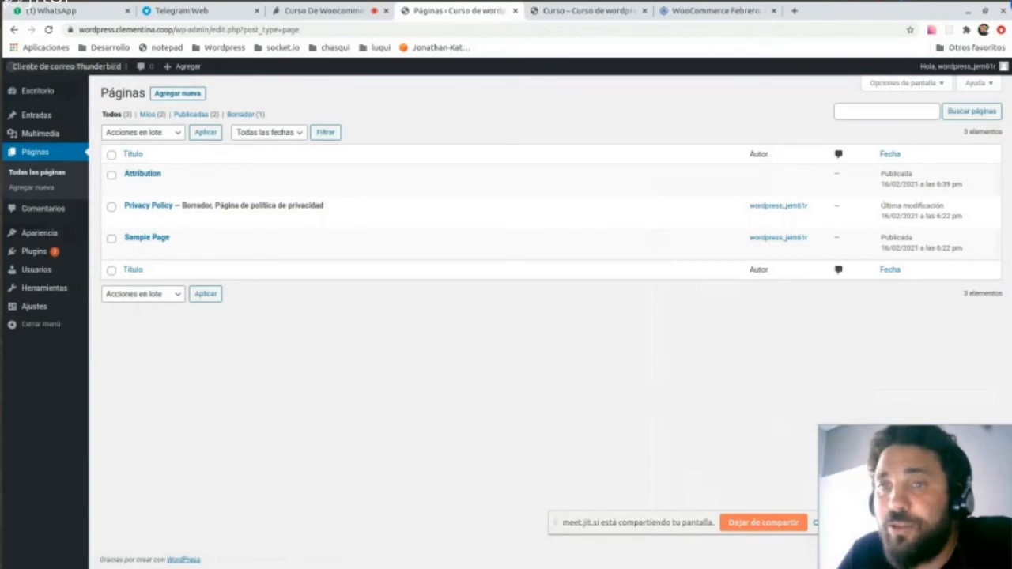
{"action": "left_click", "coordinate": [135, 188]}
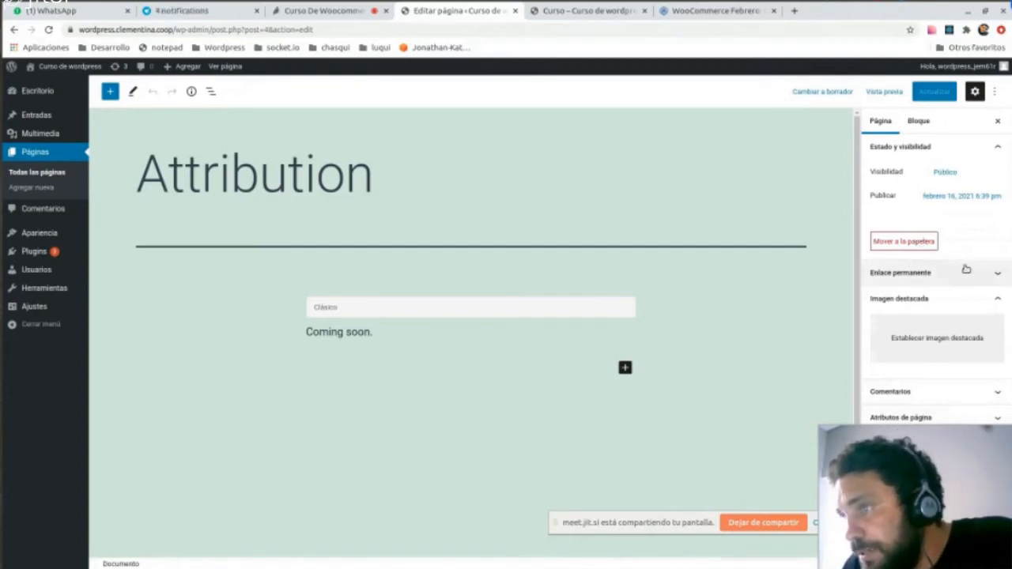
{"action": "left_click", "coordinate": [994, 418]}
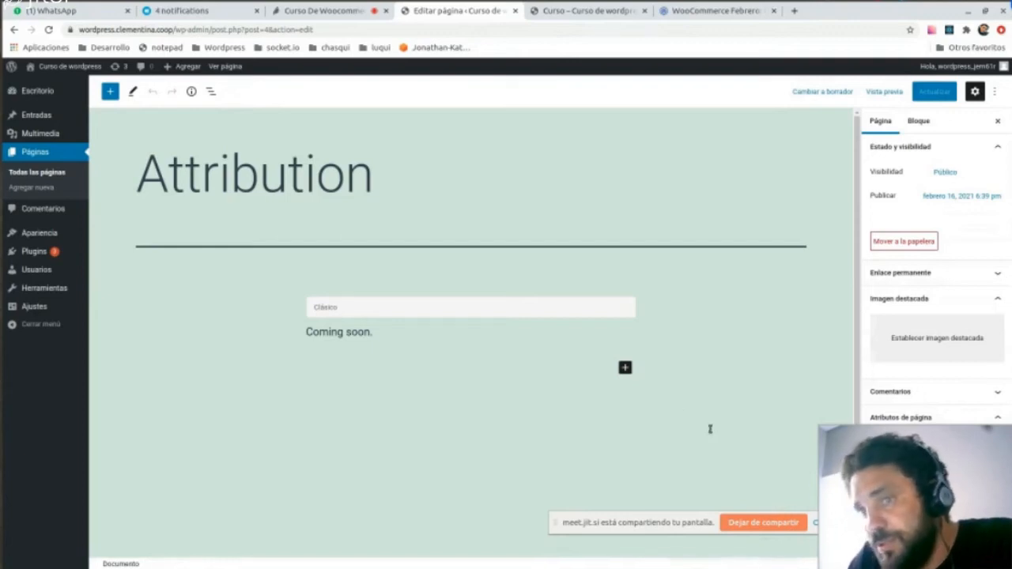
Replace the Attribution page's title with "Quienes somos".
{"action": "left_click", "coordinate": [362, 187]}
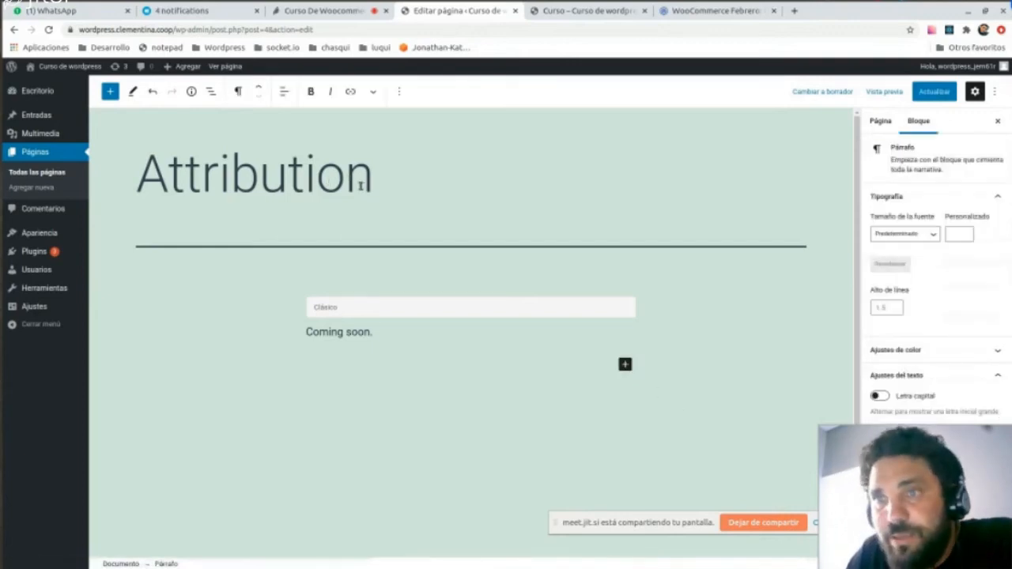
{"action": "left_click", "coordinate": [398, 182]}
{"action": "left_click_drag", "start_coordinate": [400, 184], "coordinate": [142, 176]}
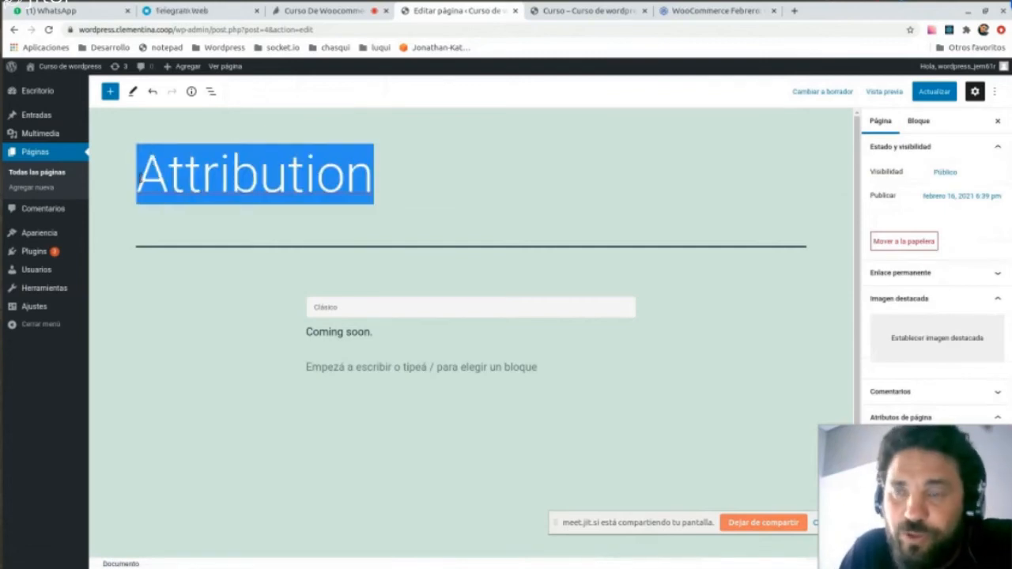
{"action": "type", "text": "Qui"}
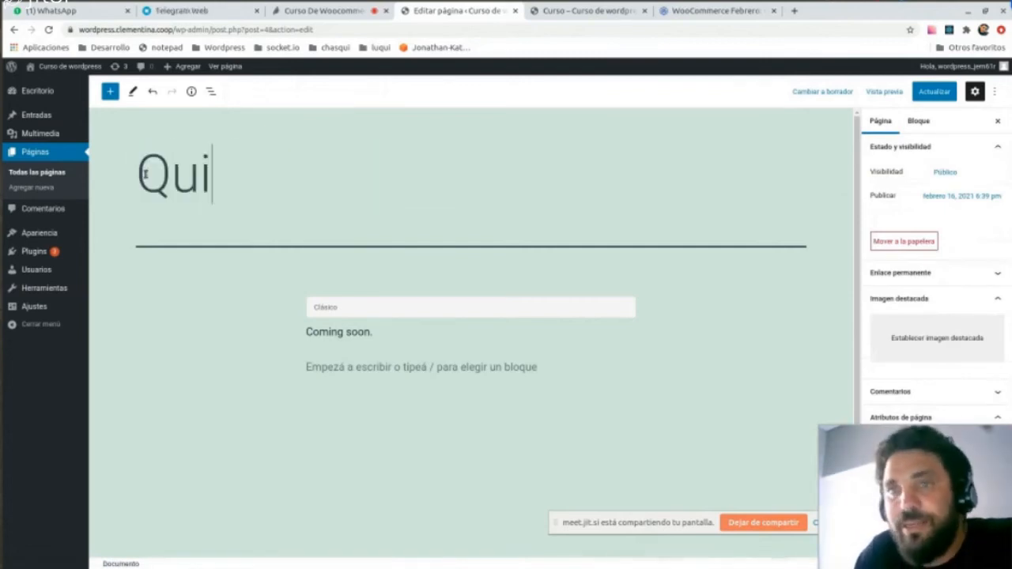
{"action": "type", "text": "enes"}
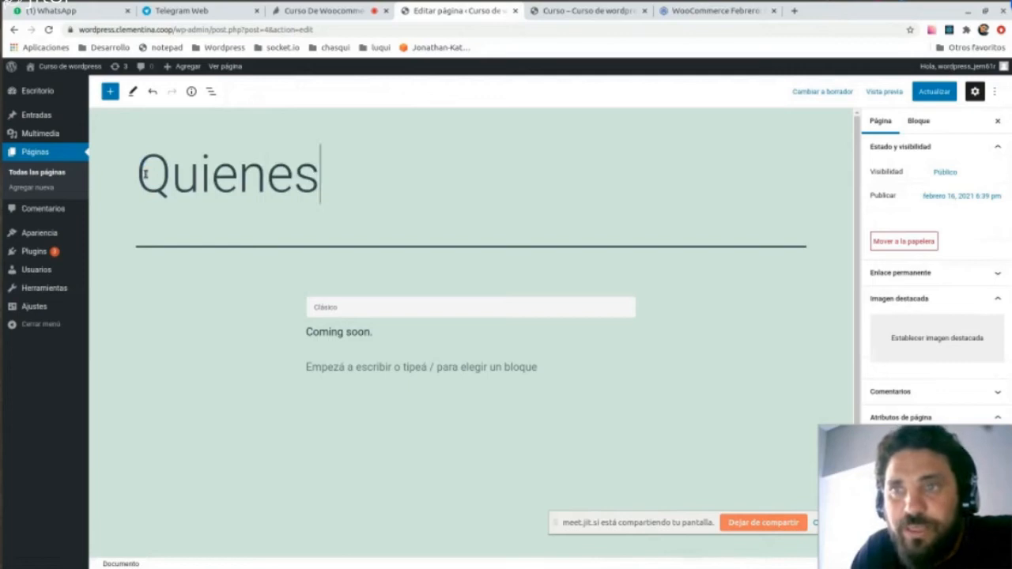
{"action": "type", "text": " somos"}
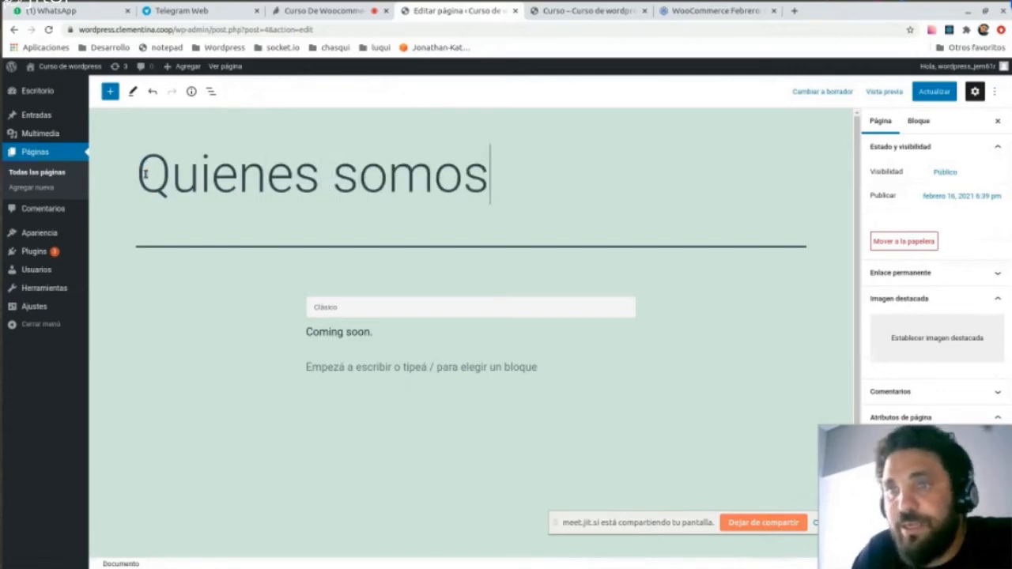
Replace the "Coming soon." block with a paragraph reading "Somos un grupo de trabajo que esta realizando un taller sobre comercio electrónico".
{"action": "left_click_drag", "start_coordinate": [388, 337], "coordinate": [212, 276]}
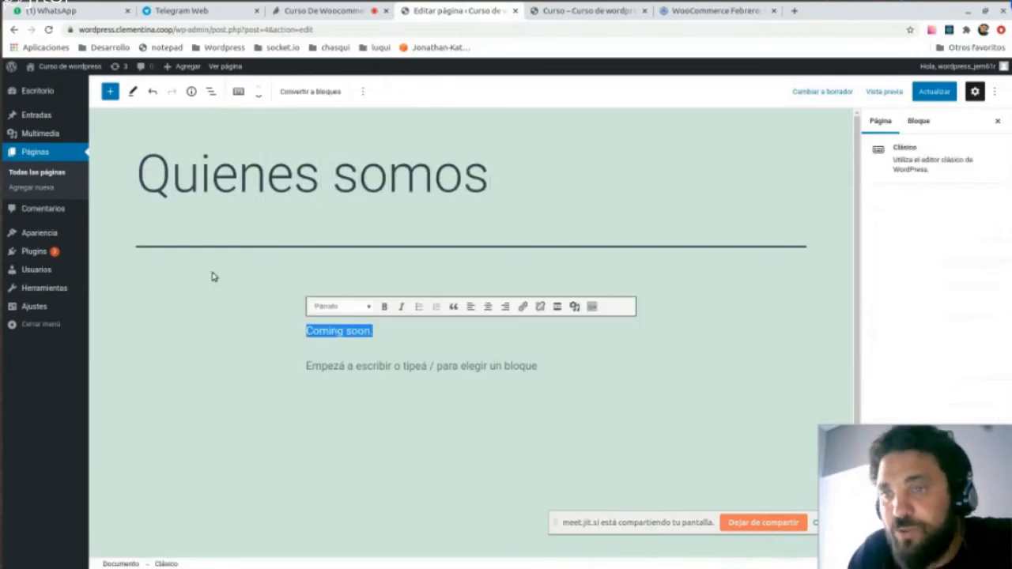
{"action": "key", "text": "BackSpace"}
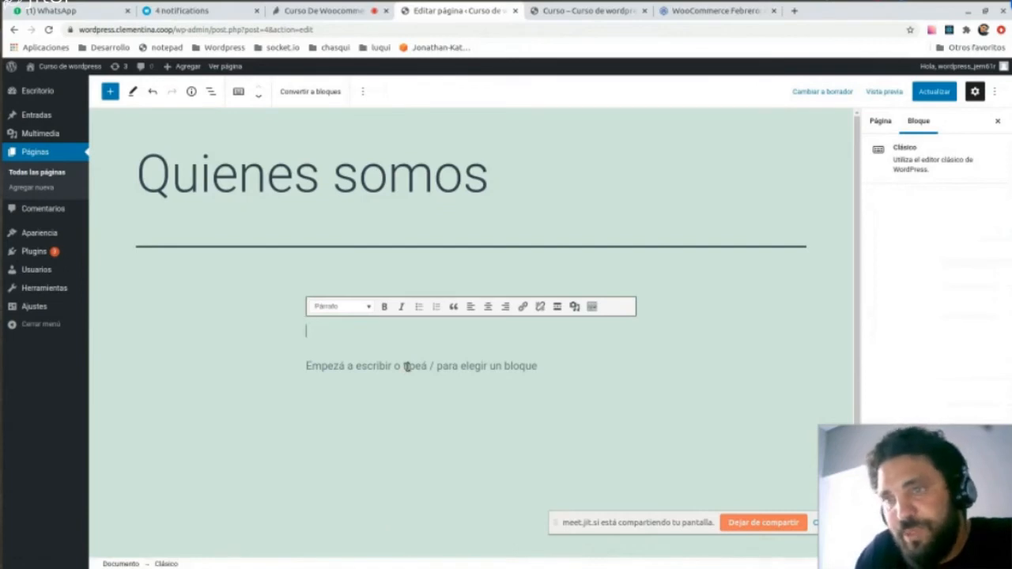
{"action": "key", "text": "BackSpace"}
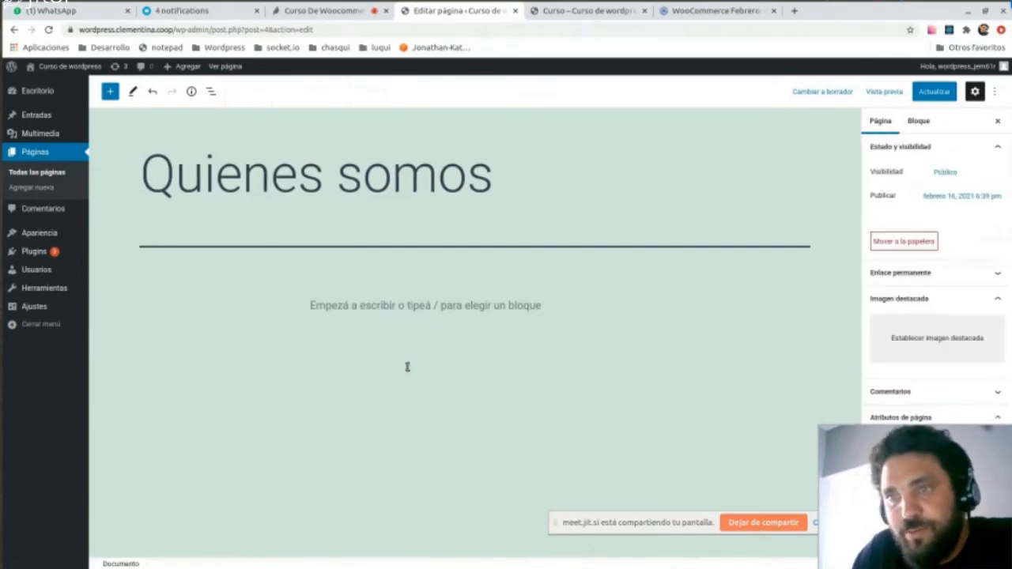
{"action": "left_click", "coordinate": [409, 308]}
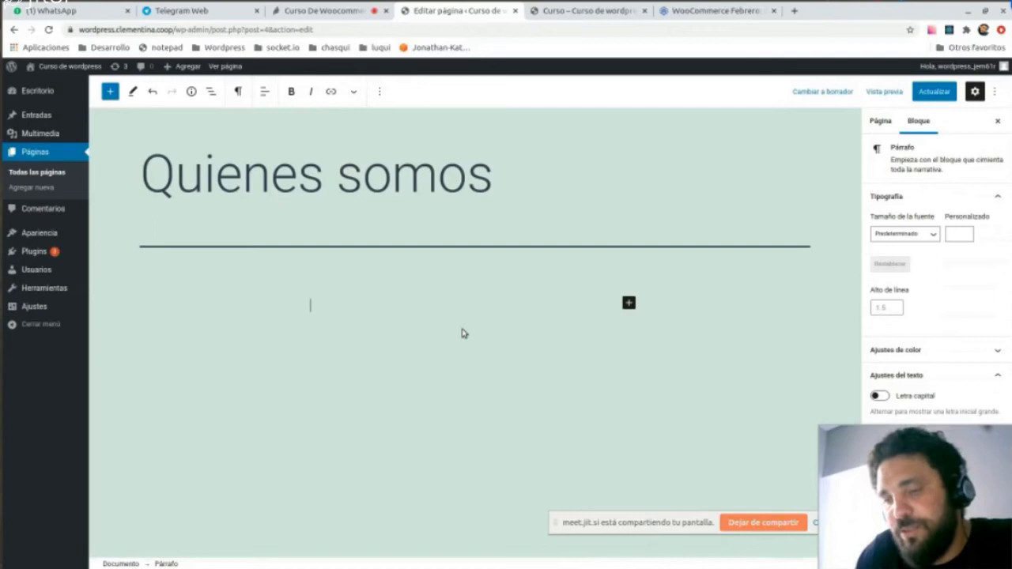
{"action": "type", "text": "Somos un grupo de traba"}
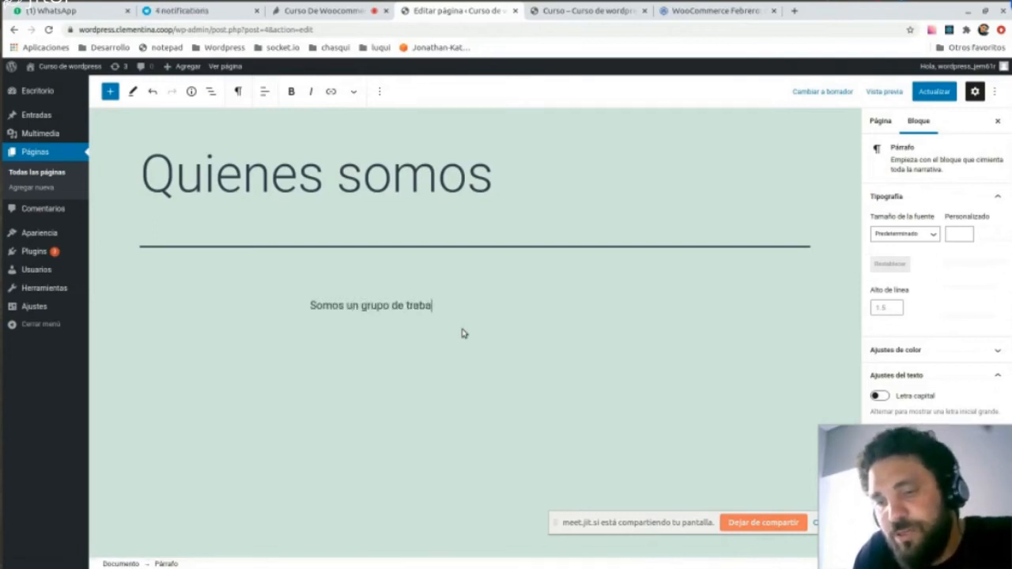
{"action": "type", "text": "jo que esta real"}
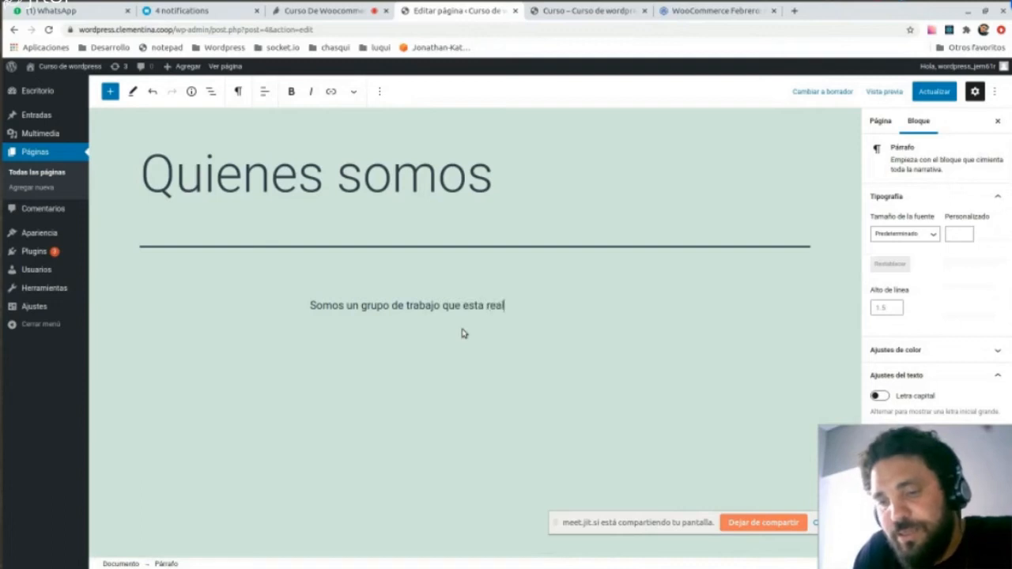
{"action": "type", "text": "izando un taller sobre comercio ele"}
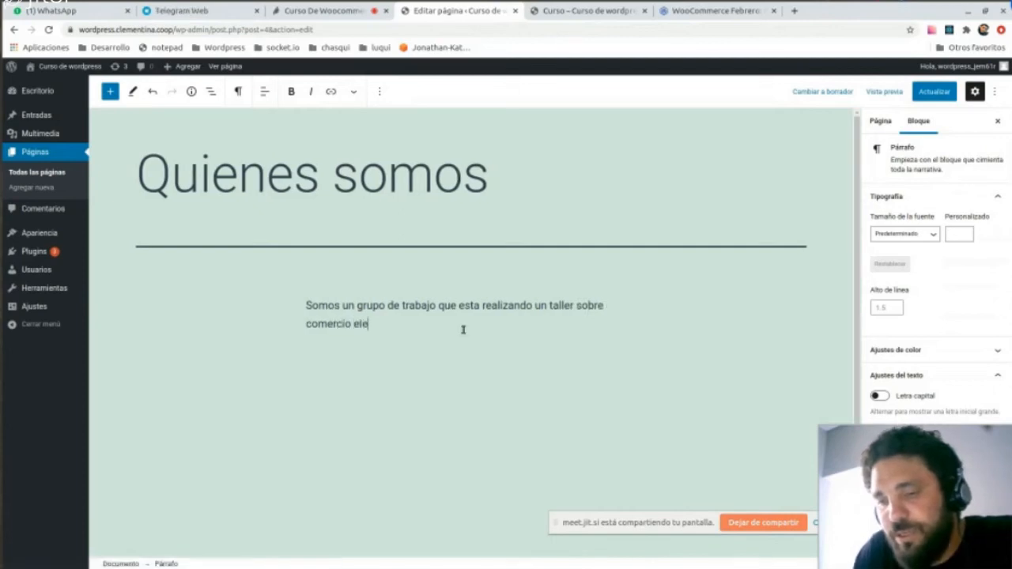
{"action": "type", "text": "ctrónico"}
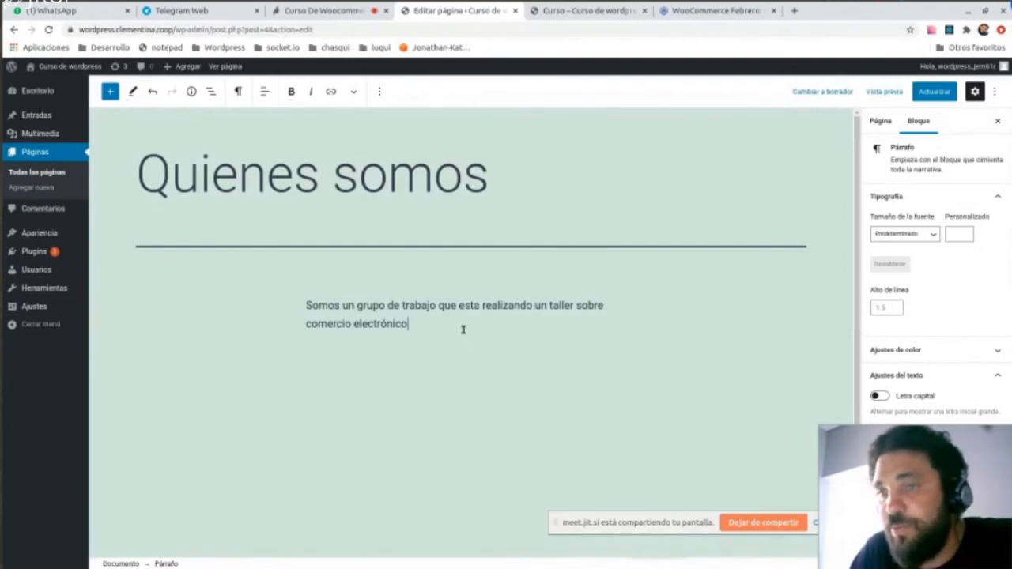
{"action": "key", "text": "Return"}
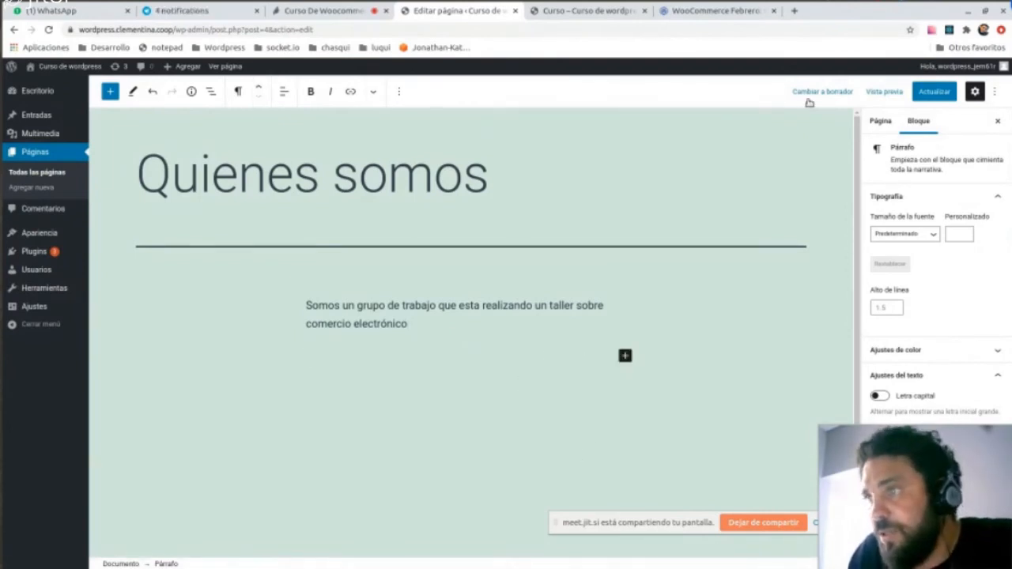
Update the "Quienes somos" page and preview it in a new tab.
{"action": "left_click", "coordinate": [935, 91]}
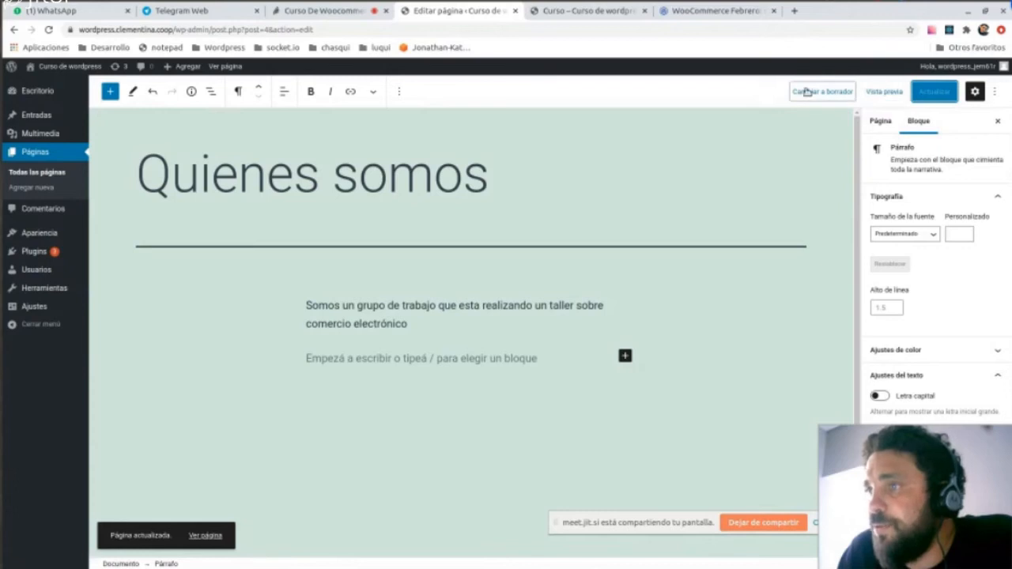
{"action": "left_click", "coordinate": [885, 91]}
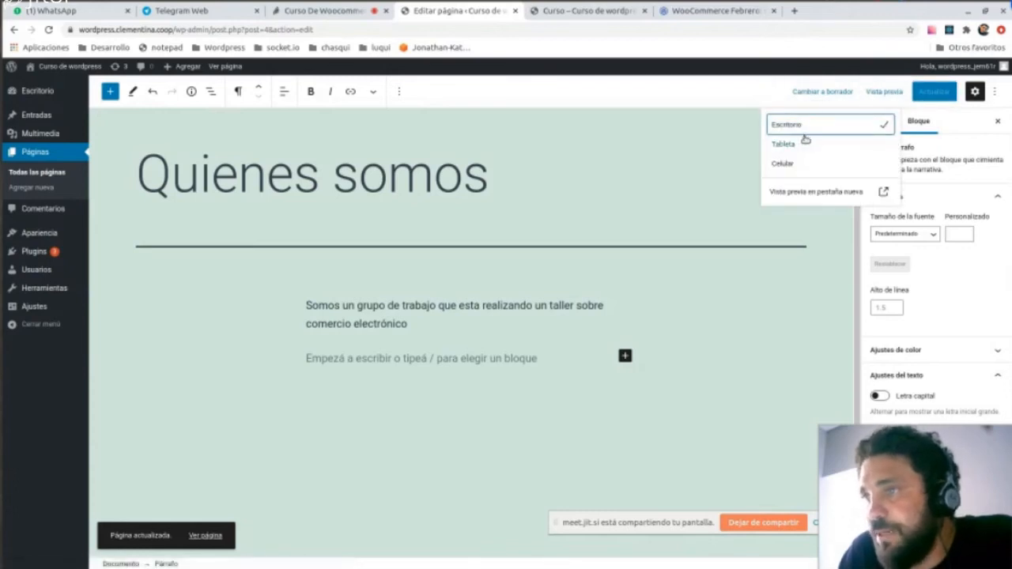
{"action": "left_click", "coordinate": [822, 194]}
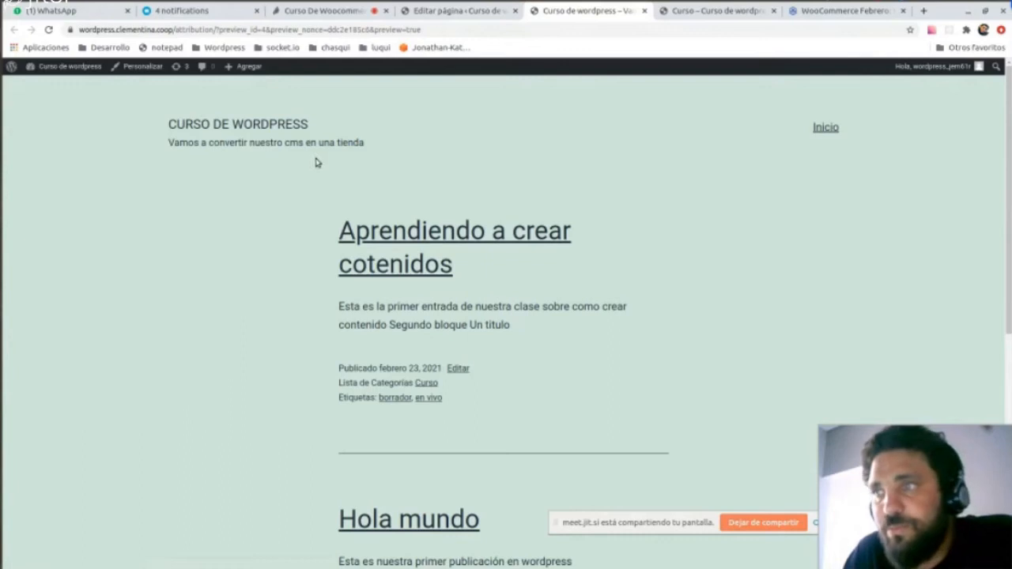
Return to the page editor, dismiss the preview options and try to update the page again.
{"action": "left_click", "coordinate": [469, 12]}
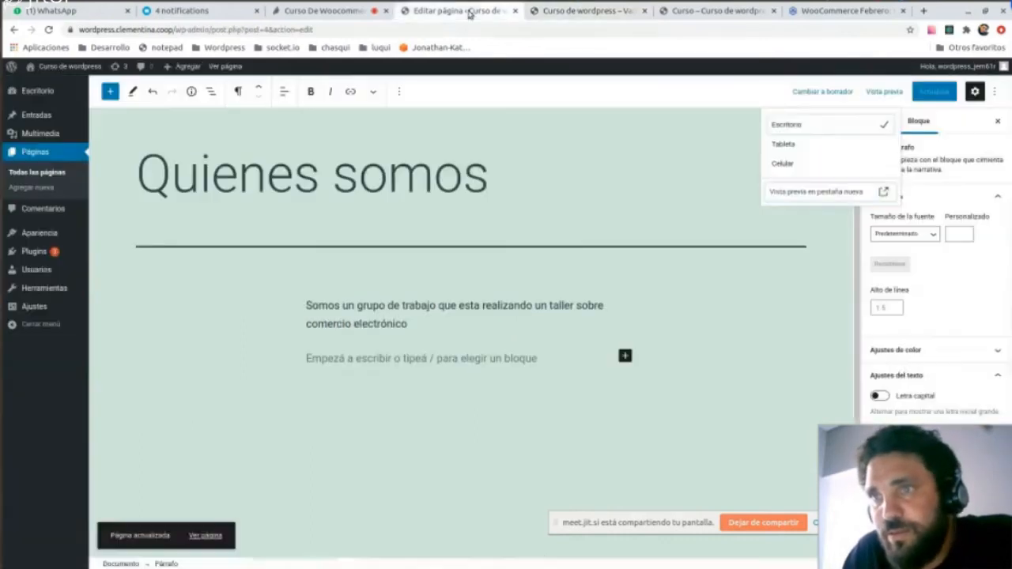
{"action": "left_click", "coordinate": [741, 310]}
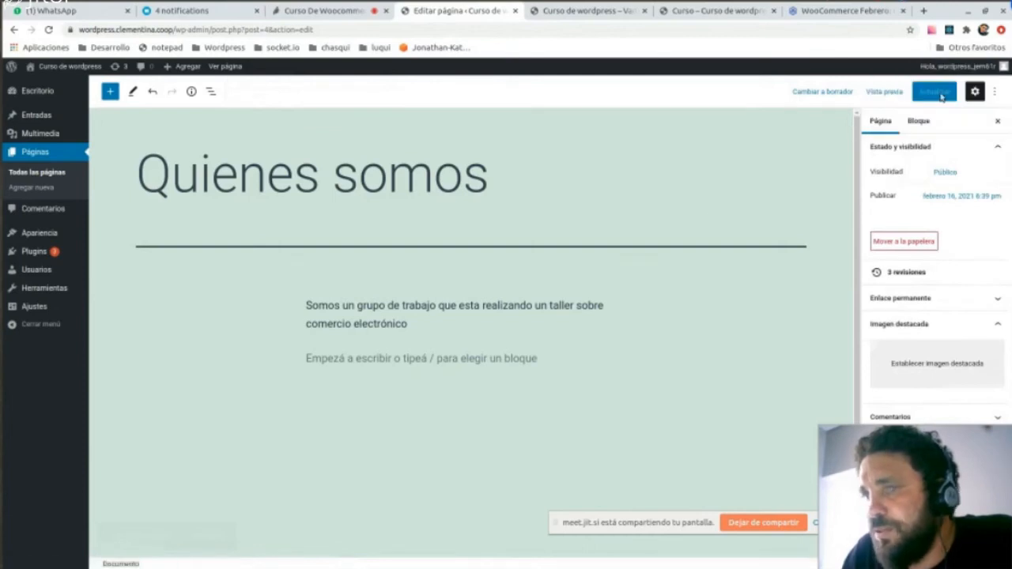
{"action": "left_click", "coordinate": [940, 94]}
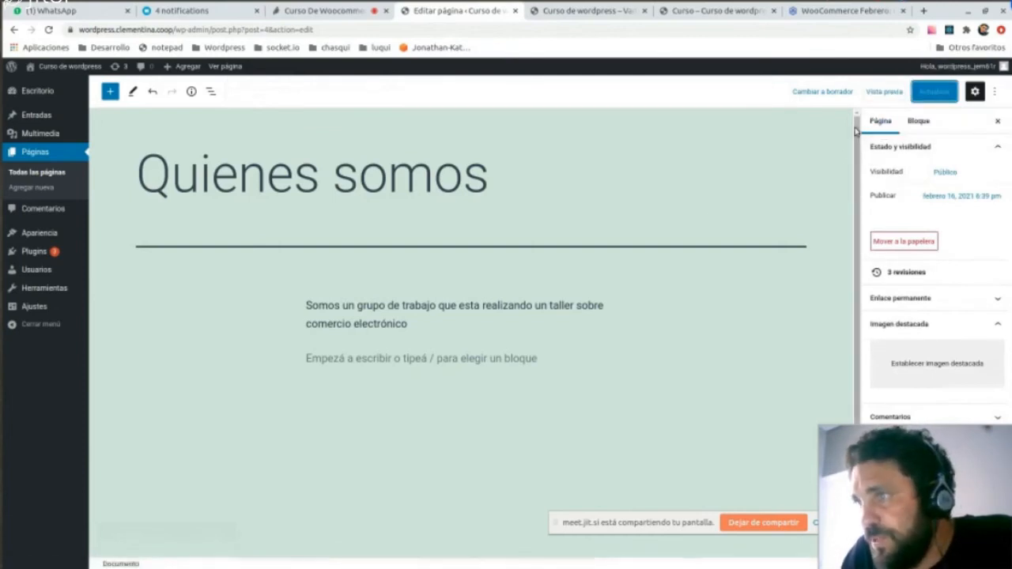
Change the page's permalink slug to quienes-somos and update the page.
{"action": "left_click", "coordinate": [883, 92]}
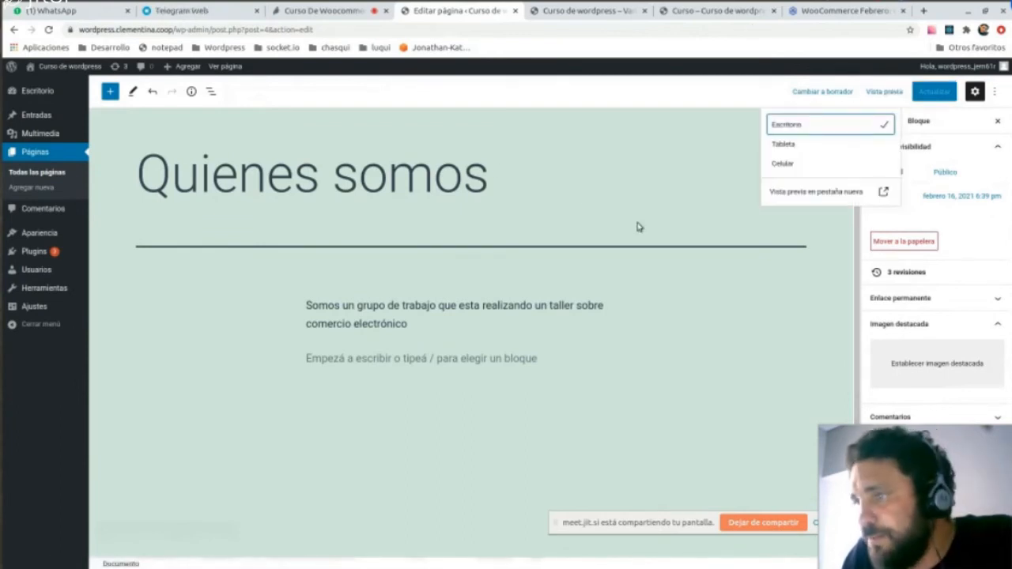
{"action": "left_click", "coordinate": [984, 301]}
{"action": "left_click", "coordinate": [985, 302]}
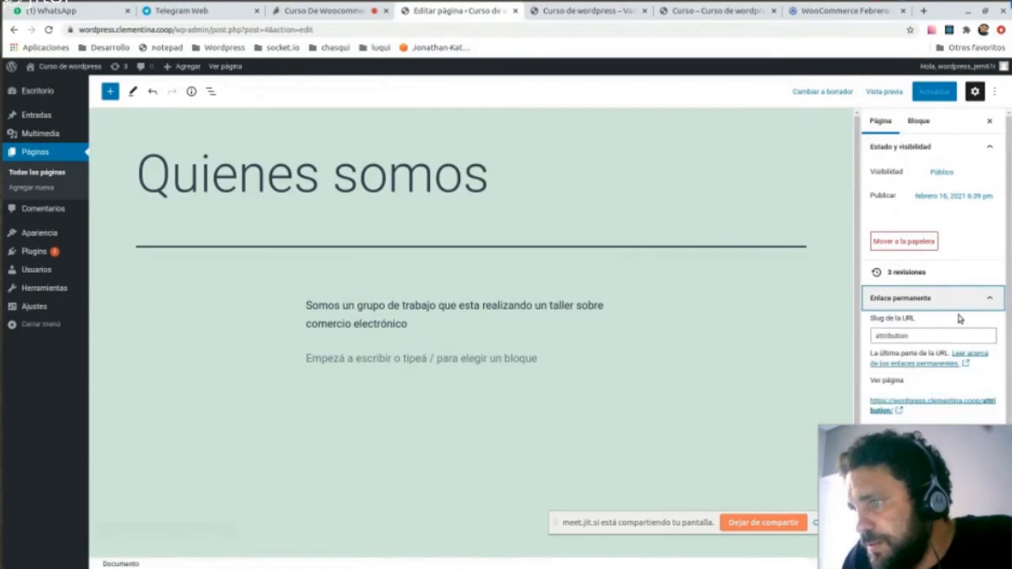
{"action": "left_click", "coordinate": [905, 333]}
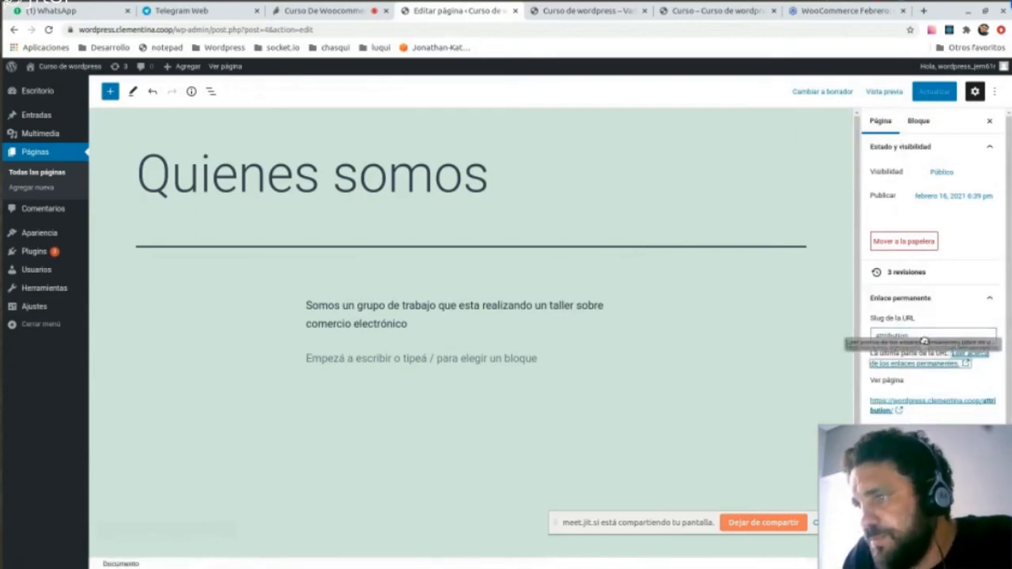
{"action": "key", "text": "BackSpace"}
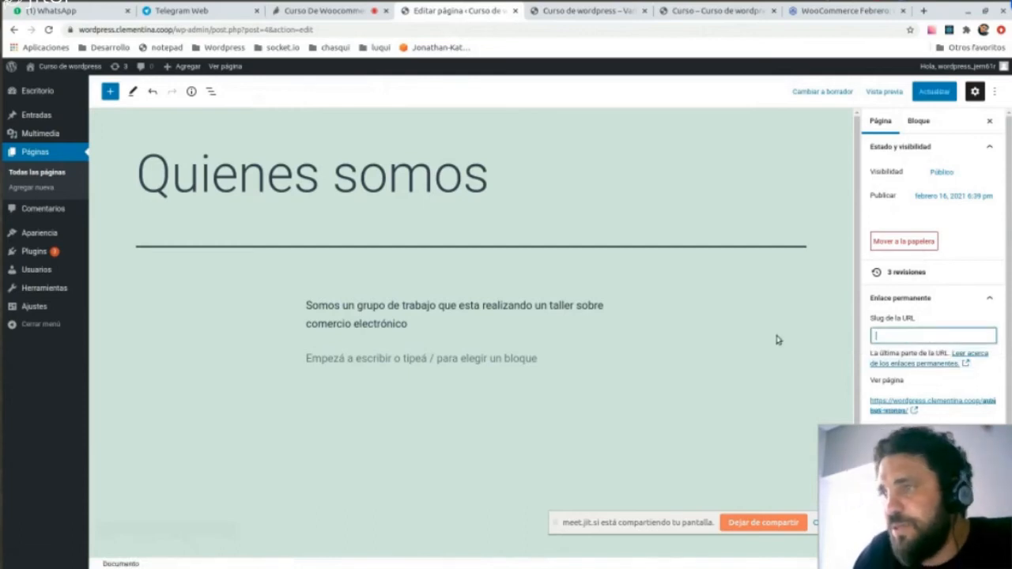
{"action": "left_click", "coordinate": [934, 91]}
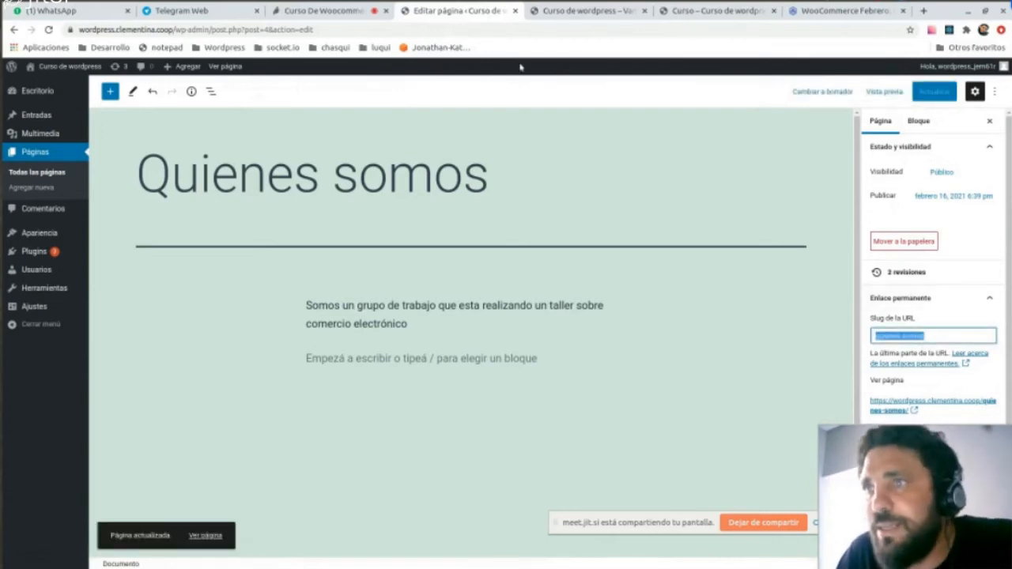
Load the site's home page by removing the attribution path from the previewed address, and look through its posts.
{"action": "left_click", "coordinate": [596, 13]}
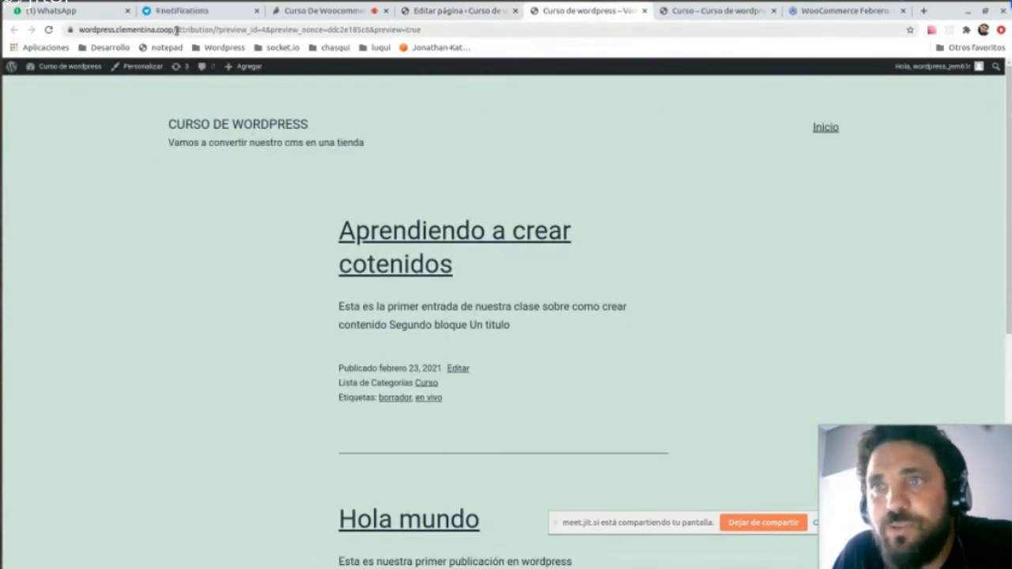
{"action": "left_click_drag", "start_coordinate": [177, 29], "coordinate": [447, 30]}
{"action": "key", "text": "BackSpace"}
{"action": "key", "text": "Return"}
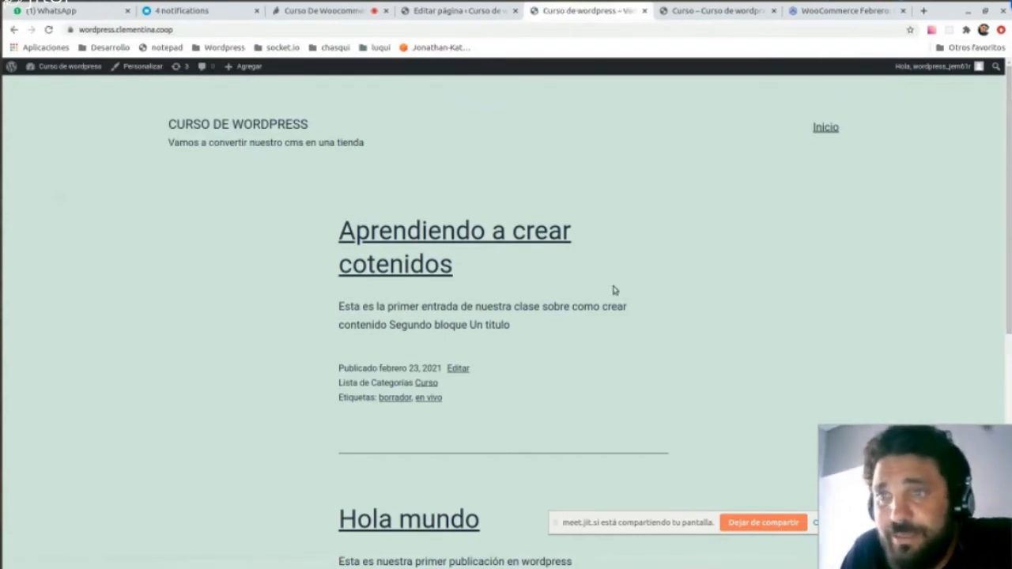
{"action": "scroll", "coordinate": [506, 308], "scroll_direction": "down", "scroll_amount": 3}
{"action": "scroll", "coordinate": [543, 328], "scroll_direction": "down", "scroll_amount": 3}
{"action": "scroll", "coordinate": [541, 332], "scroll_direction": "up", "scroll_amount": 3}
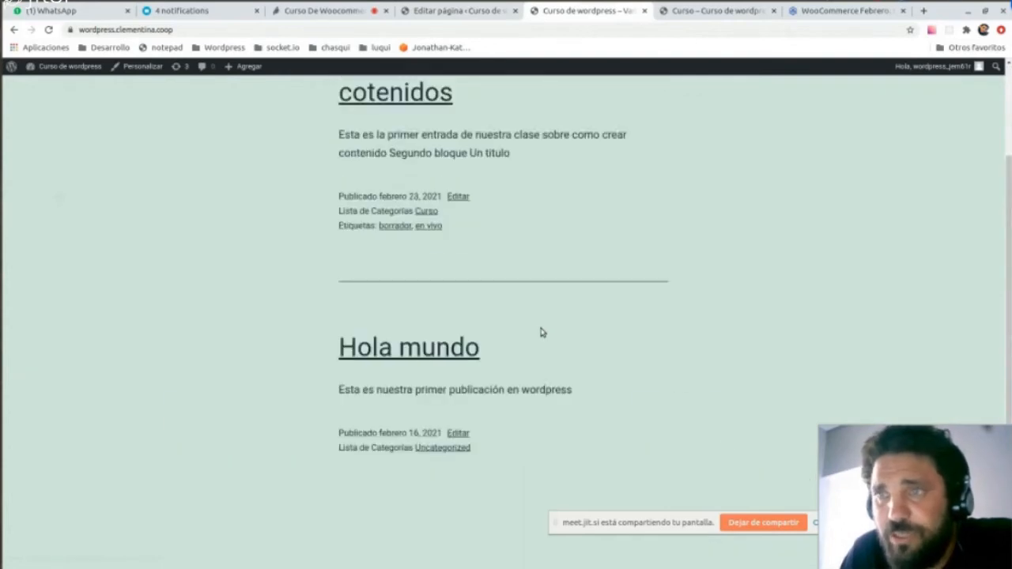
{"action": "scroll", "coordinate": [542, 332], "scroll_direction": "up", "scroll_amount": 2}
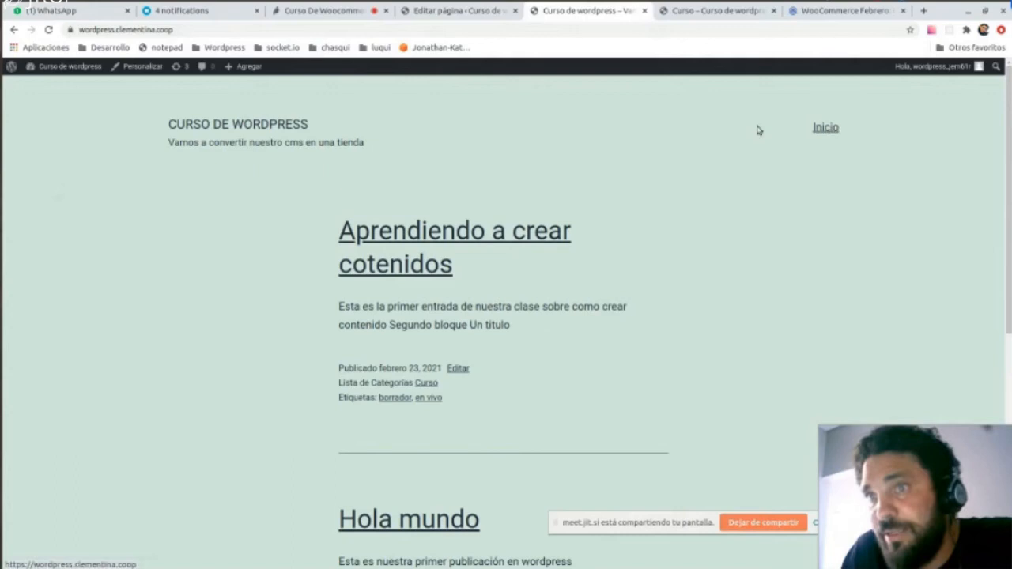
Open the page at the site address followed by quienes-somos and highlight the domain and the slug in its address.
{"action": "left_click", "coordinate": [197, 30]}
{"action": "left_click", "coordinate": [197, 30]}
{"action": "scroll", "coordinate": [470, 303], "scroll_direction": "down", "scroll_amount": 5}
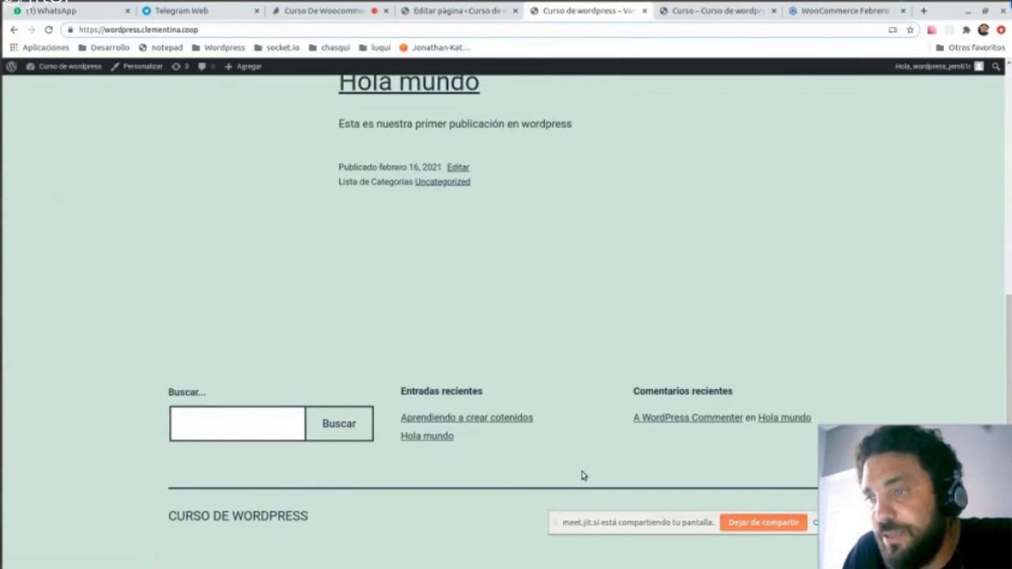
{"action": "scroll", "coordinate": [561, 466], "scroll_direction": "up", "scroll_amount": 4}
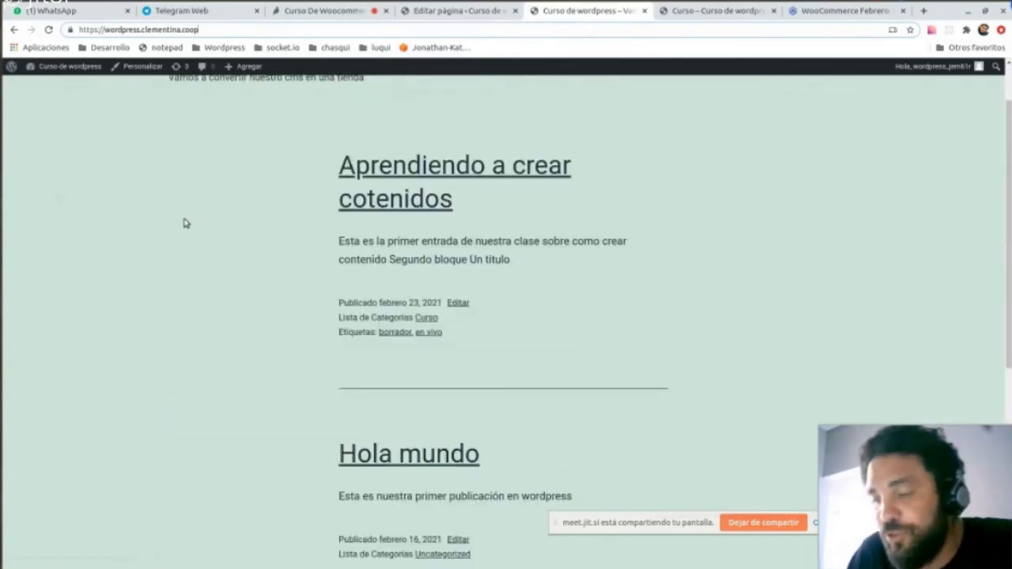
{"action": "key", "text": "ctrl+l"}
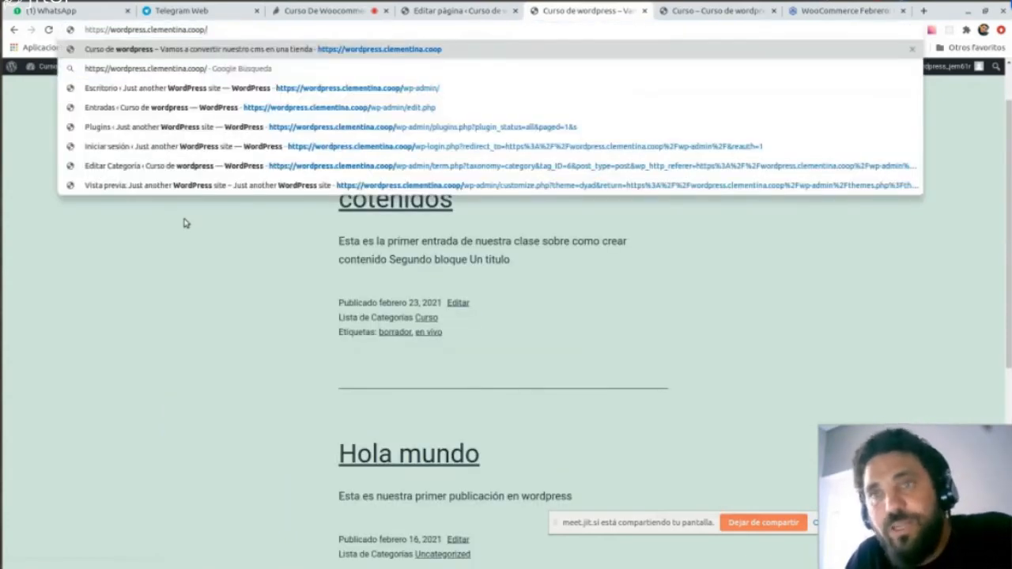
{"action": "type", "text": "quienes-somos"}
{"action": "key", "text": "Return"}
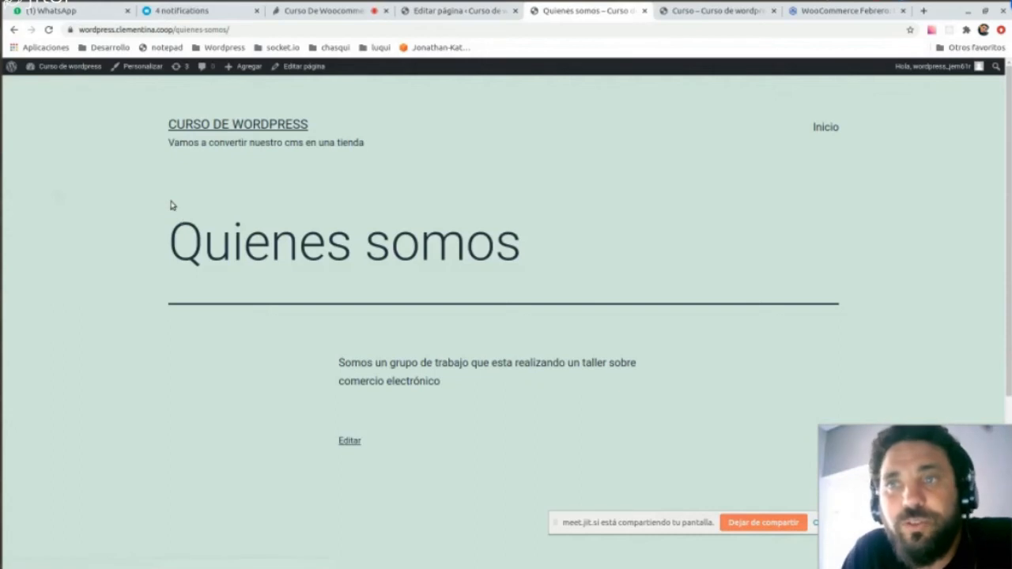
{"action": "left_click_drag", "start_coordinate": [176, 29], "coordinate": [77, 35]}
{"action": "left_click", "coordinate": [295, 32]}
{"action": "left_click_drag", "start_coordinate": [301, 32], "coordinate": [204, 29]}
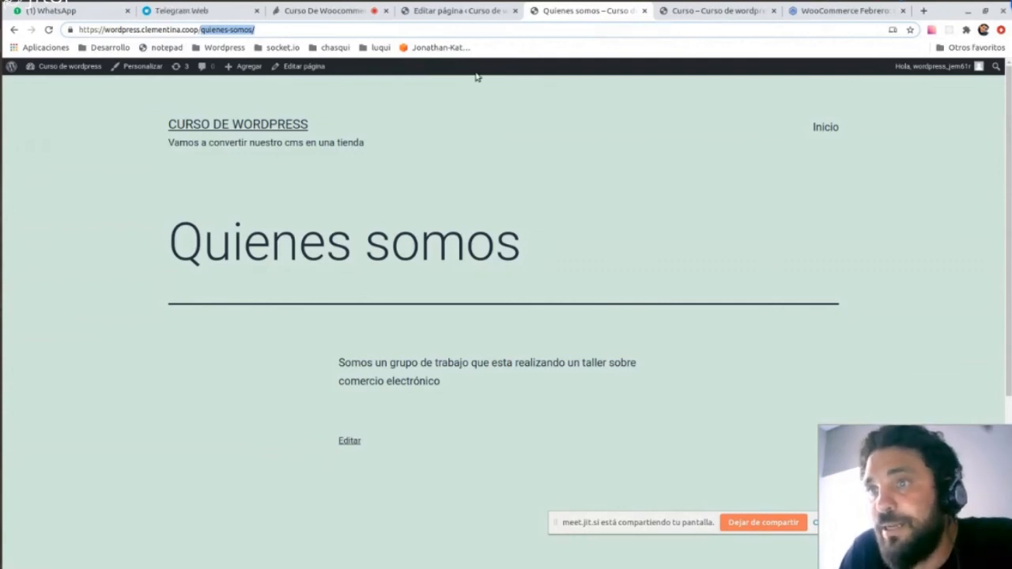
Return to the page editor's tab and open the site's menu editor.
{"action": "left_click", "coordinate": [464, 11]}
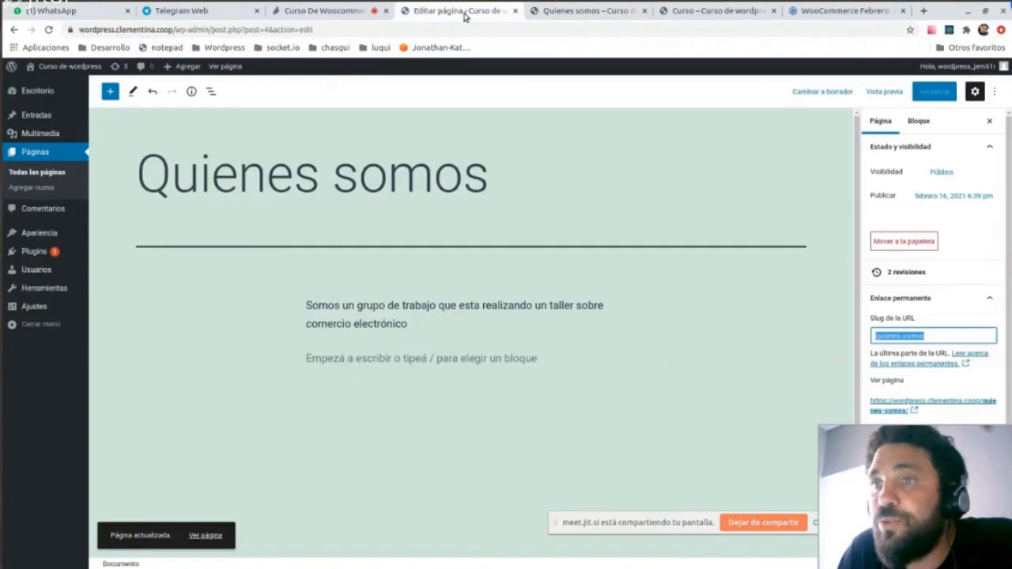
{"action": "mouse_move", "coordinate": [78, 234]}
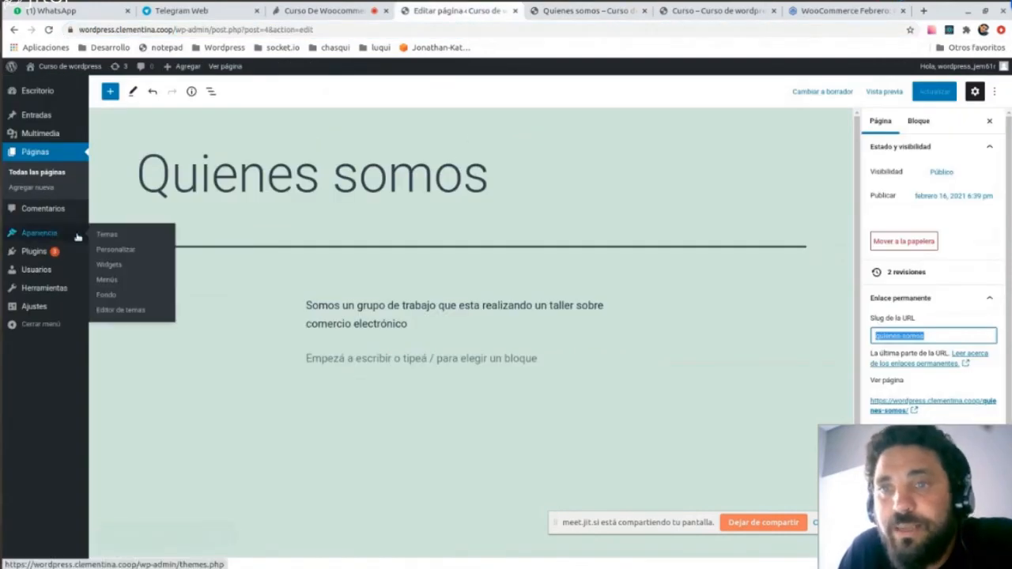
{"action": "left_click", "coordinate": [111, 281]}
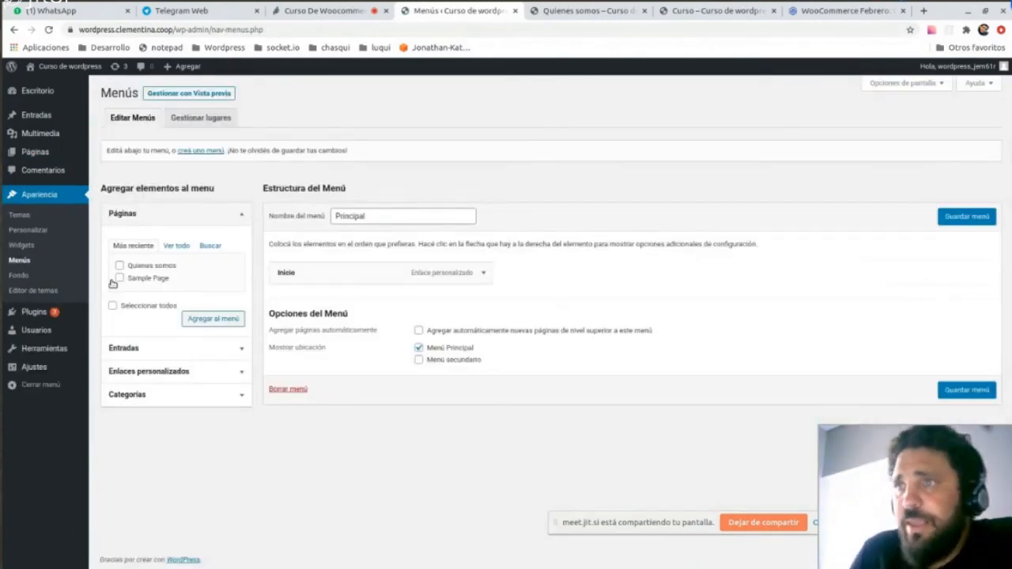
Follow the Inicio link on the live site to check the navigation, and return to the menu editor.
{"action": "left_click", "coordinate": [592, 12]}
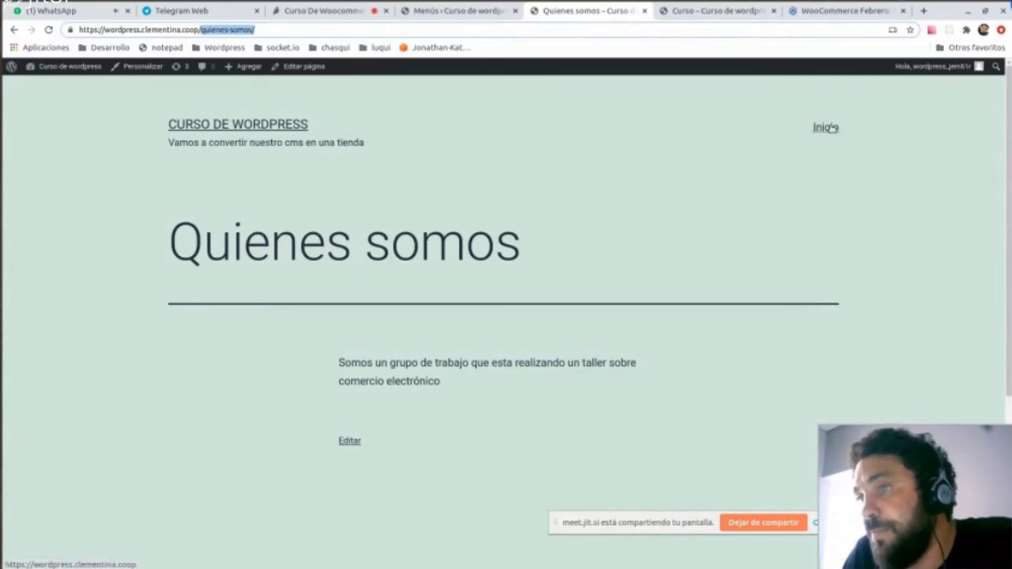
{"action": "left_click", "coordinate": [829, 129]}
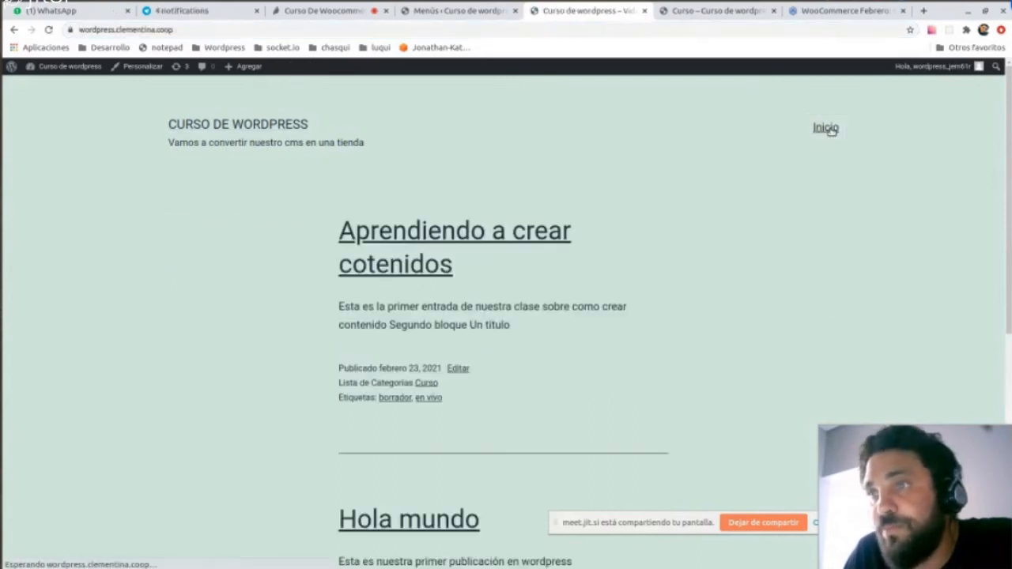
{"action": "left_click", "coordinate": [466, 18]}
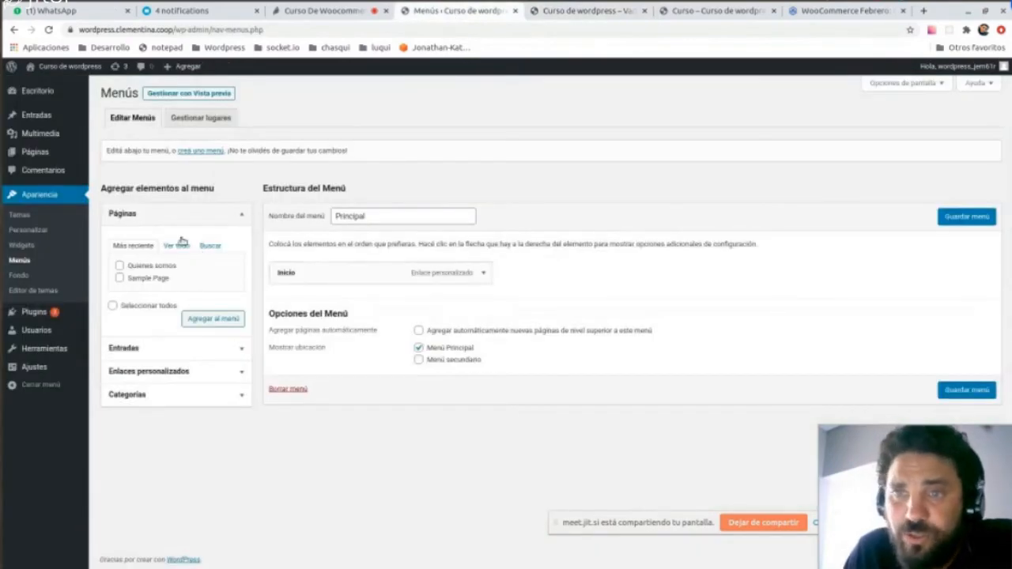
Add the page "Quienes somos" and the post "Aprendiendo a crear cotenidos" to the Principal menu.
{"action": "left_click", "coordinate": [119, 265]}
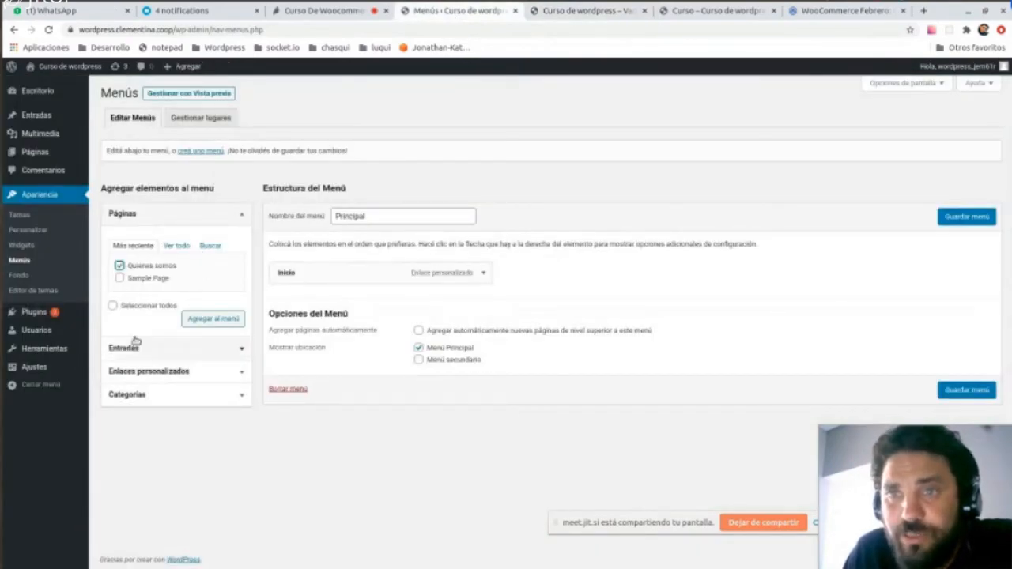
{"action": "left_click", "coordinate": [221, 320]}
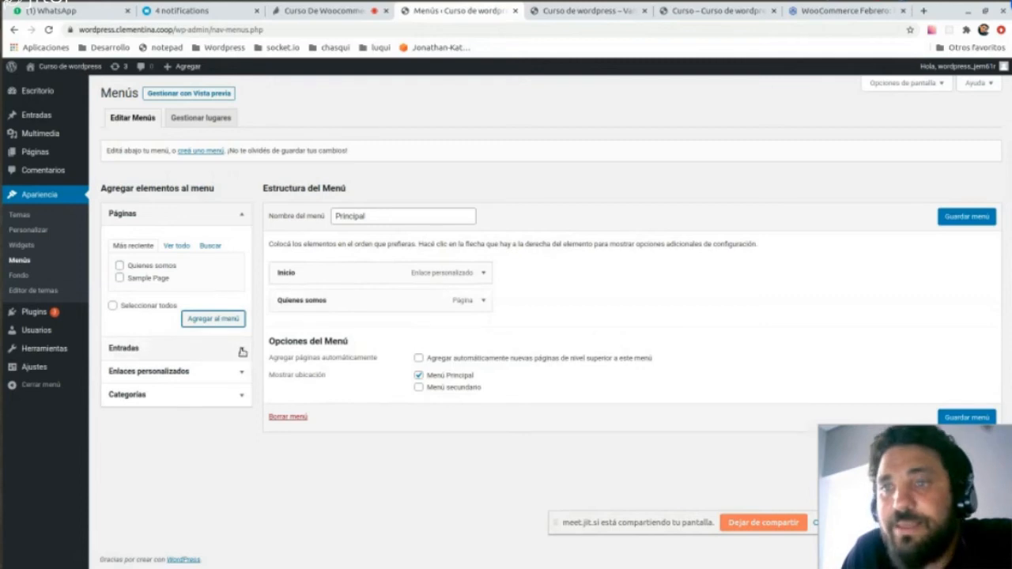
{"action": "left_click", "coordinate": [242, 351]}
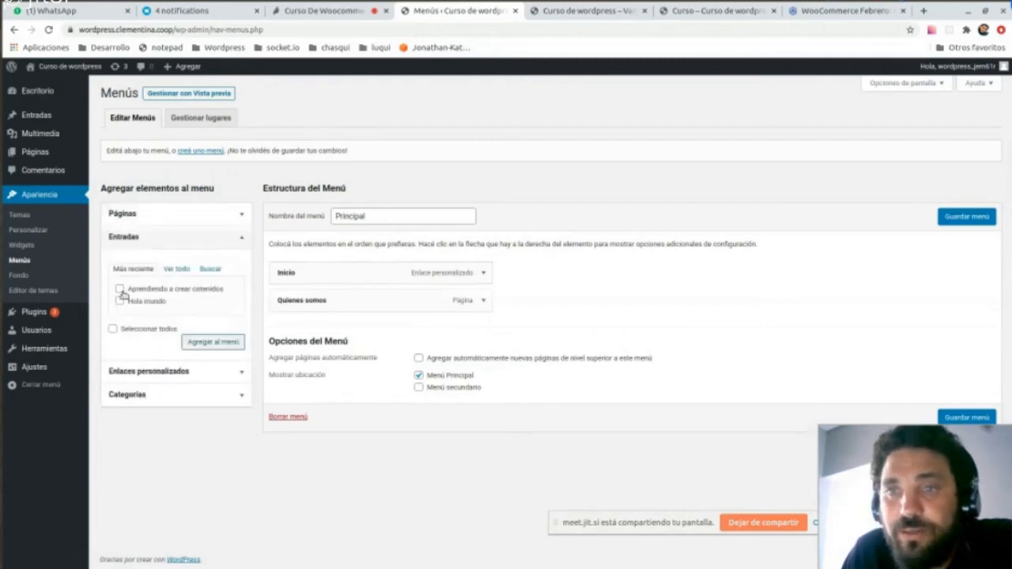
{"action": "left_click", "coordinate": [120, 289]}
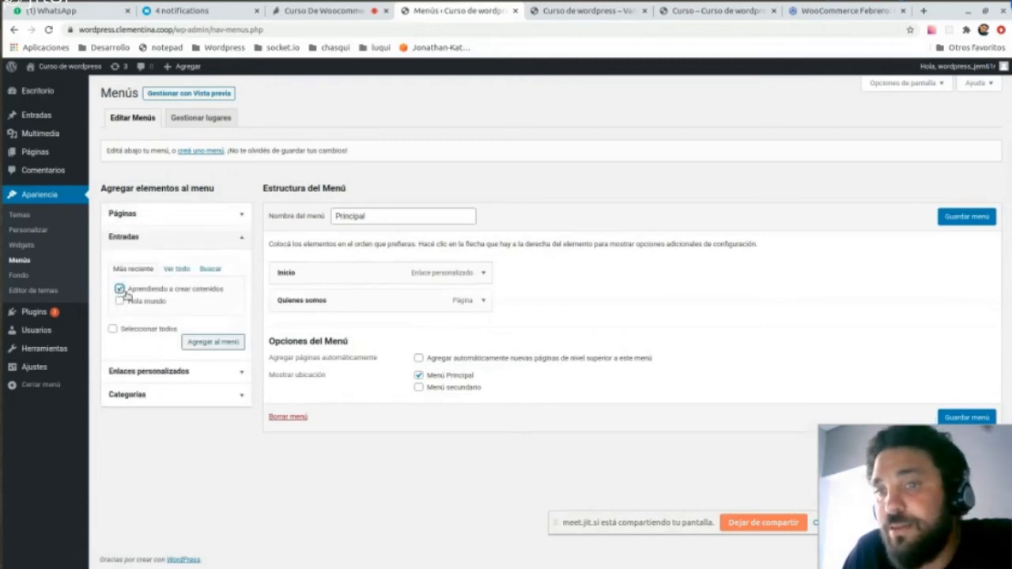
{"action": "left_click", "coordinate": [222, 344]}
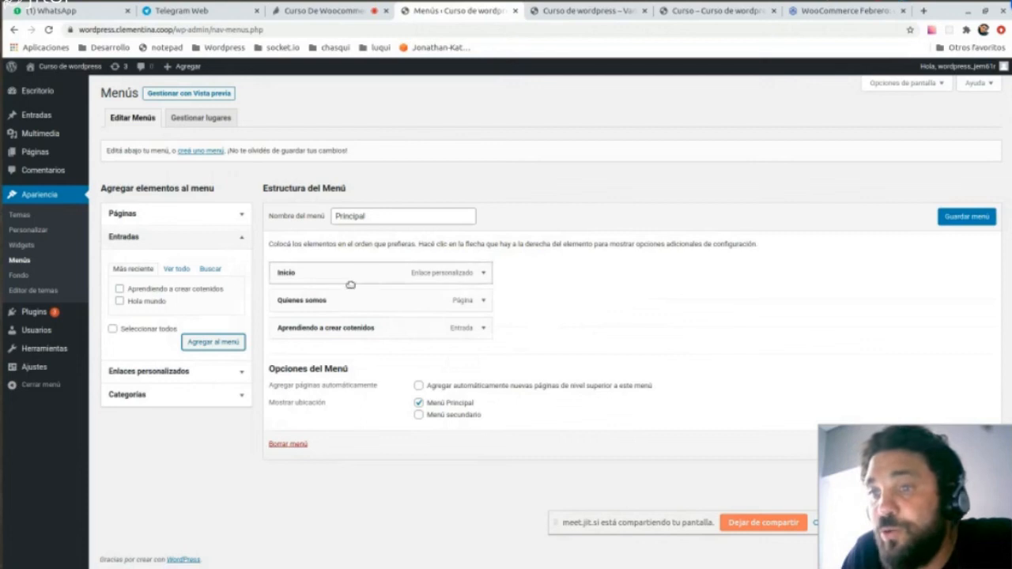
Move "Aprendiendo a crear cotenidos" above "Quienes somos", save the Principal menu and check the navigation on the home page.
{"action": "left_click_drag", "start_coordinate": [278, 329], "coordinate": [285, 299]}
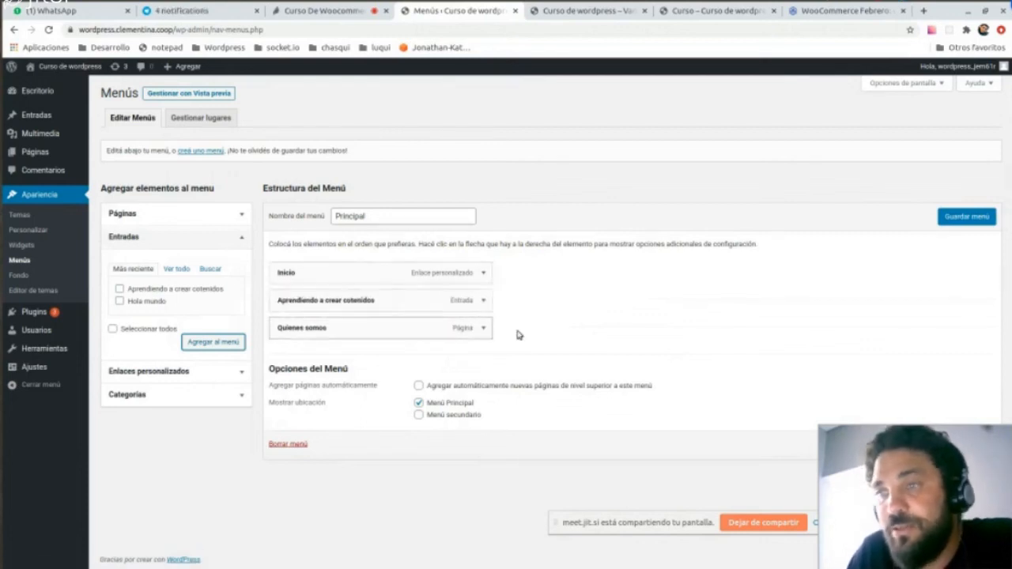
{"action": "left_click", "coordinate": [974, 218]}
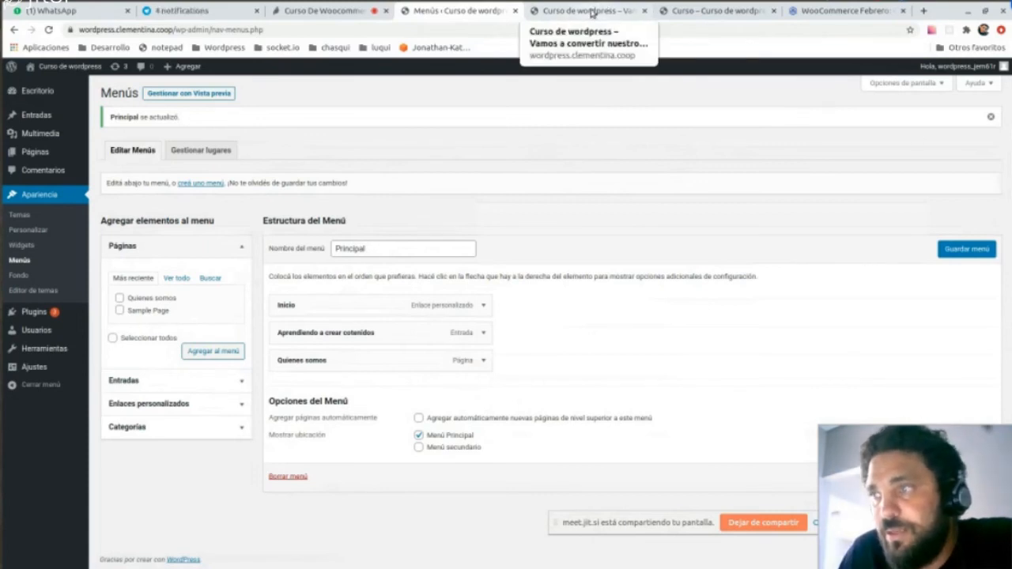
{"action": "left_click", "coordinate": [591, 13]}
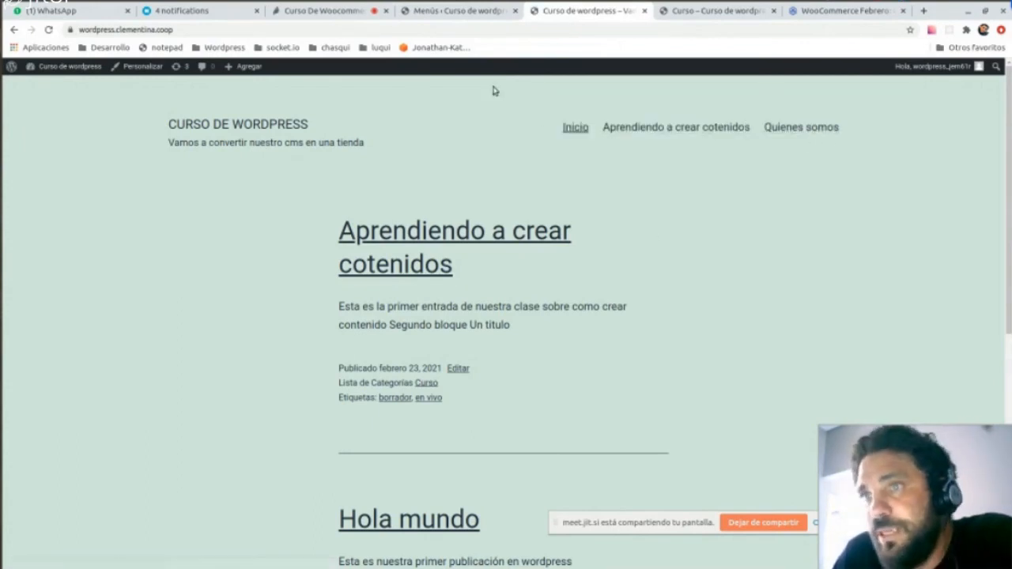
Nest "Aprendiendo a crear cotenidos" as a sub-item of Inicio, save the menu and reload the home page to check it.
{"action": "left_click", "coordinate": [463, 11]}
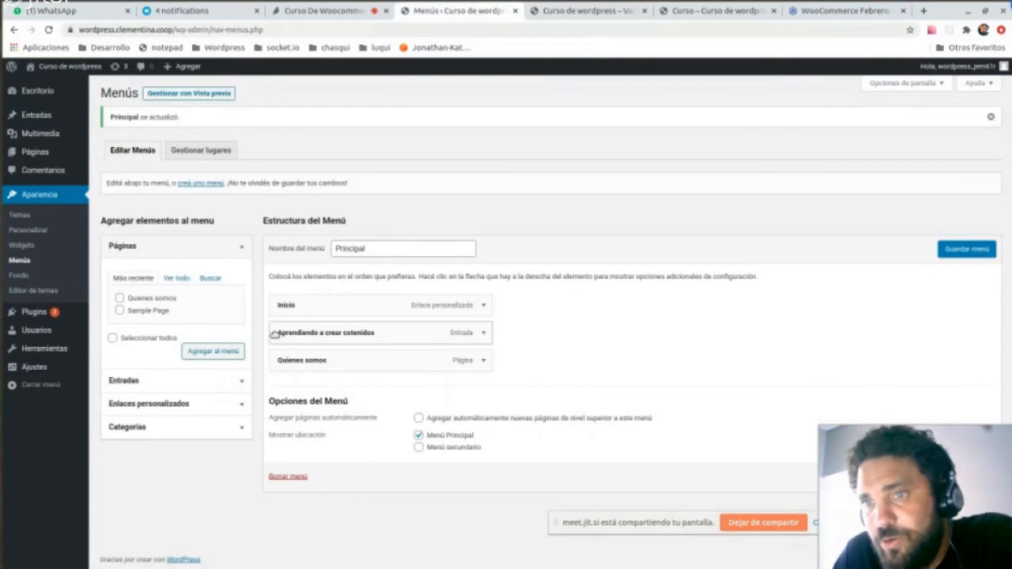
{"action": "left_click_drag", "start_coordinate": [273, 334], "coordinate": [286, 309]}
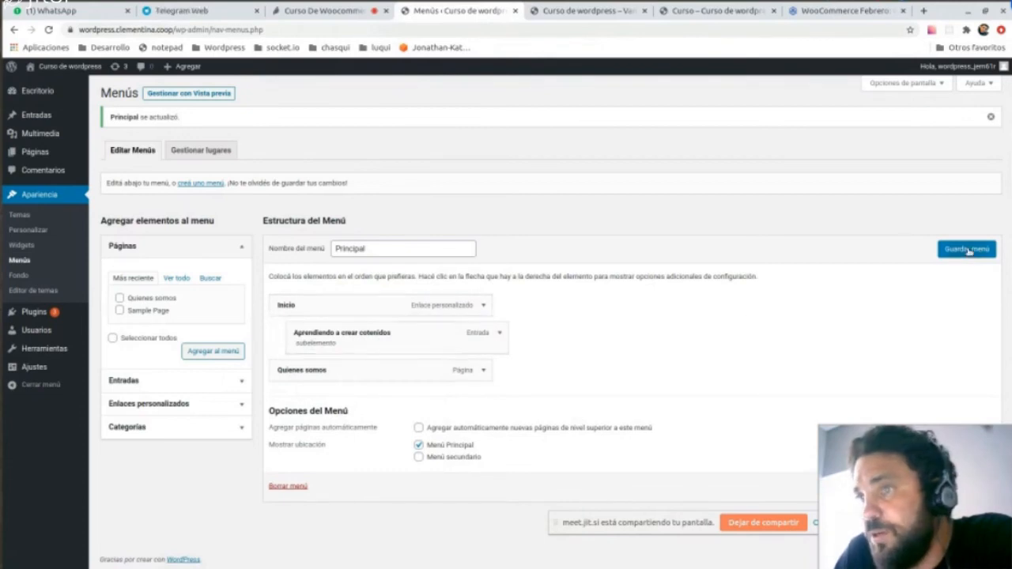
{"action": "left_click", "coordinate": [969, 251]}
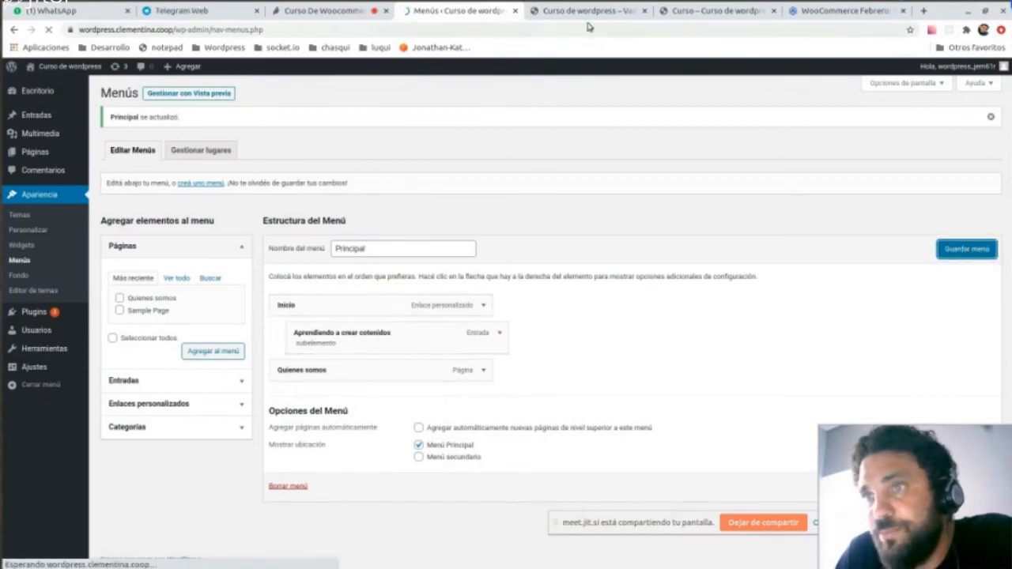
{"action": "left_click", "coordinate": [589, 12]}
{"action": "key", "text": "F5"}
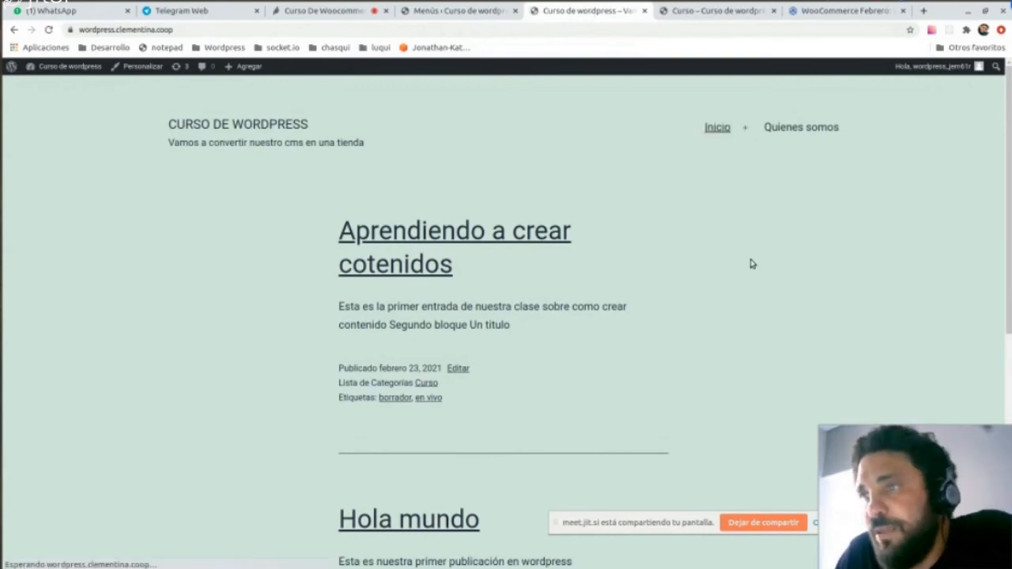
{"action": "mouse_move", "coordinate": [715, 130]}
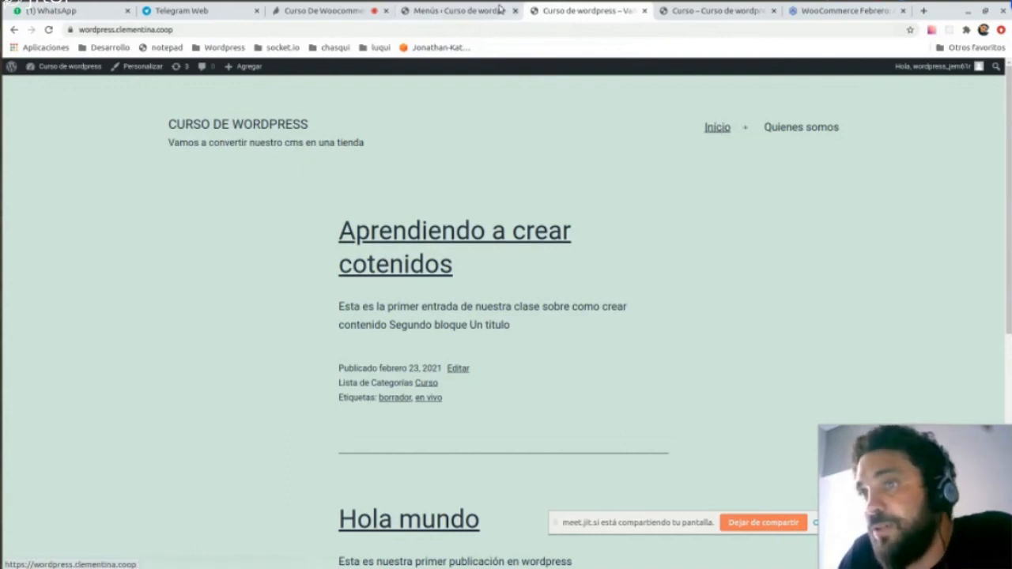
Return to the menu editor and examine the Principal menu's display location options.
{"action": "left_click", "coordinate": [472, 14]}
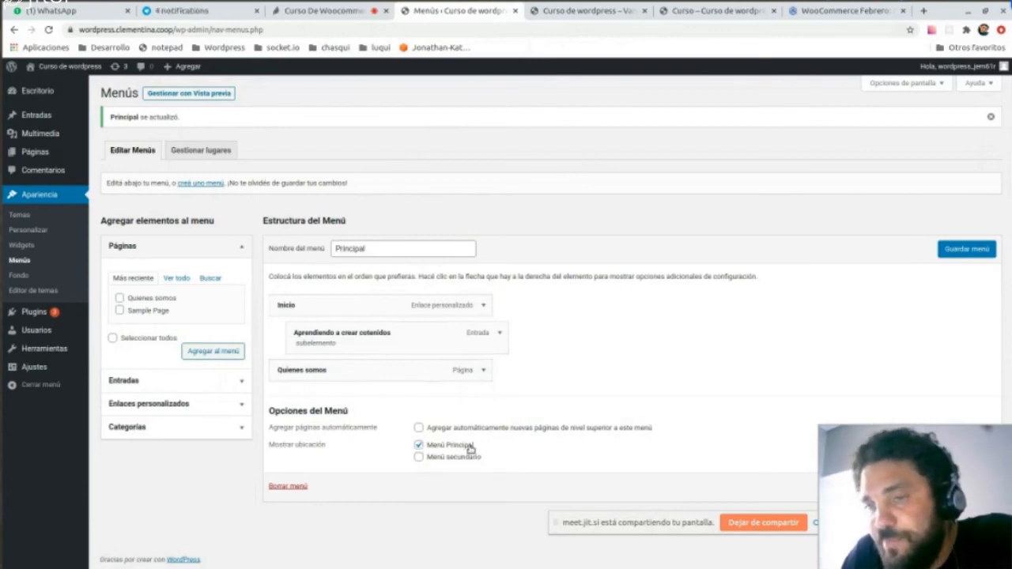
{"action": "left_click", "coordinate": [419, 445]}
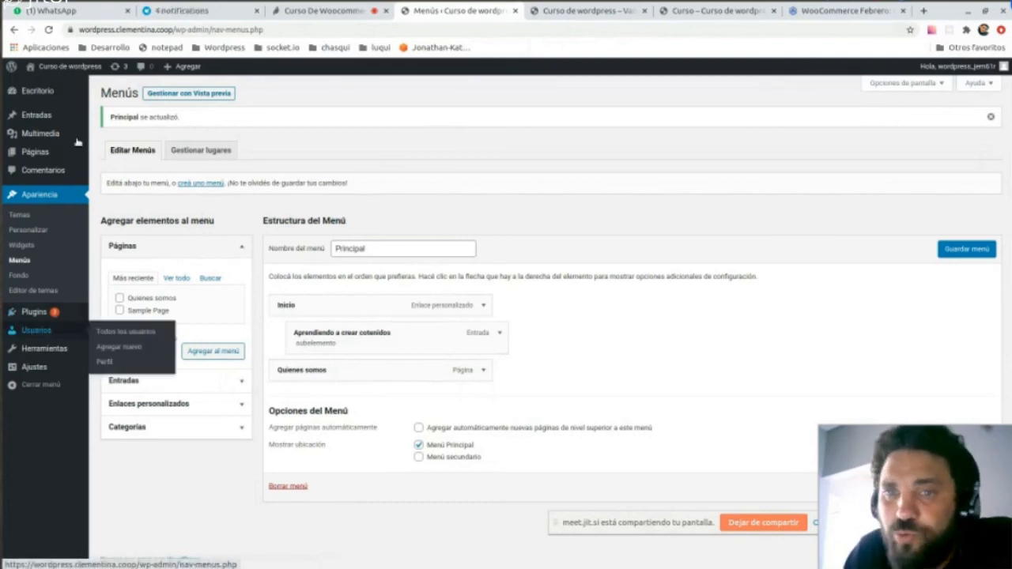
Change the profile of the site's only Suscriptor user to Autor and update the user.
{"action": "left_click", "coordinate": [38, 332]}
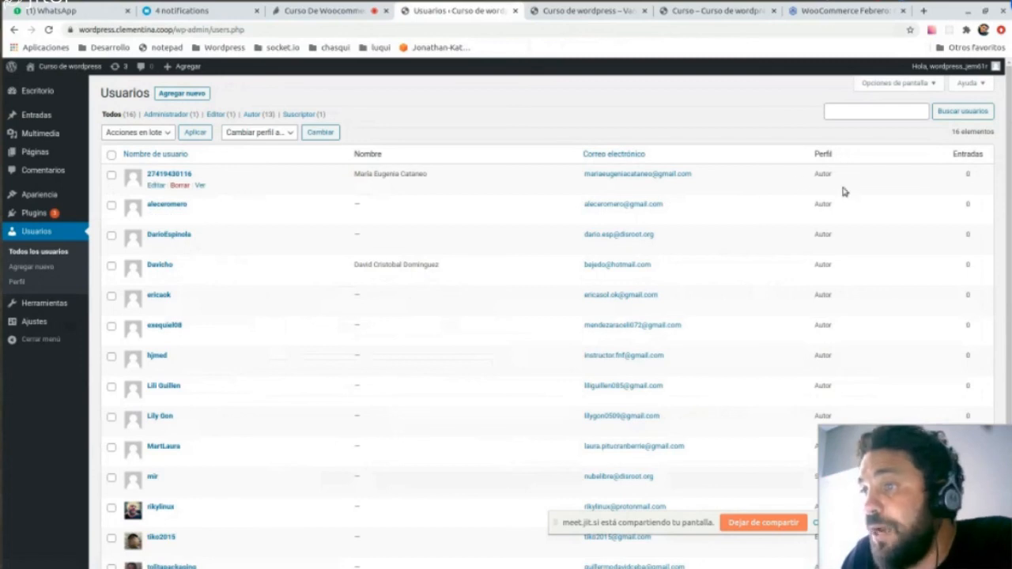
{"action": "scroll", "coordinate": [840, 300], "scroll_direction": "down", "scroll_amount": 3}
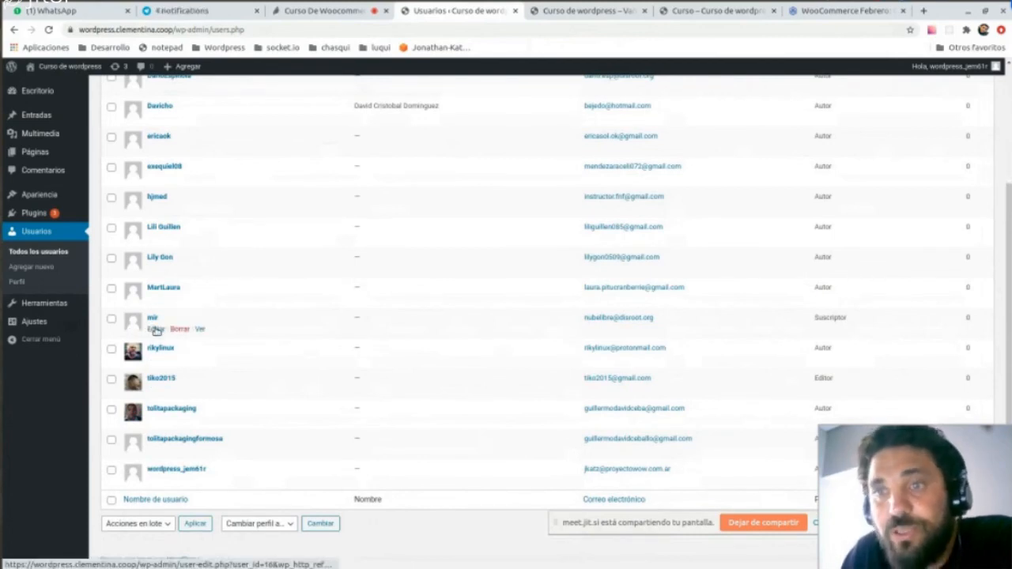
{"action": "left_click", "coordinate": [155, 330]}
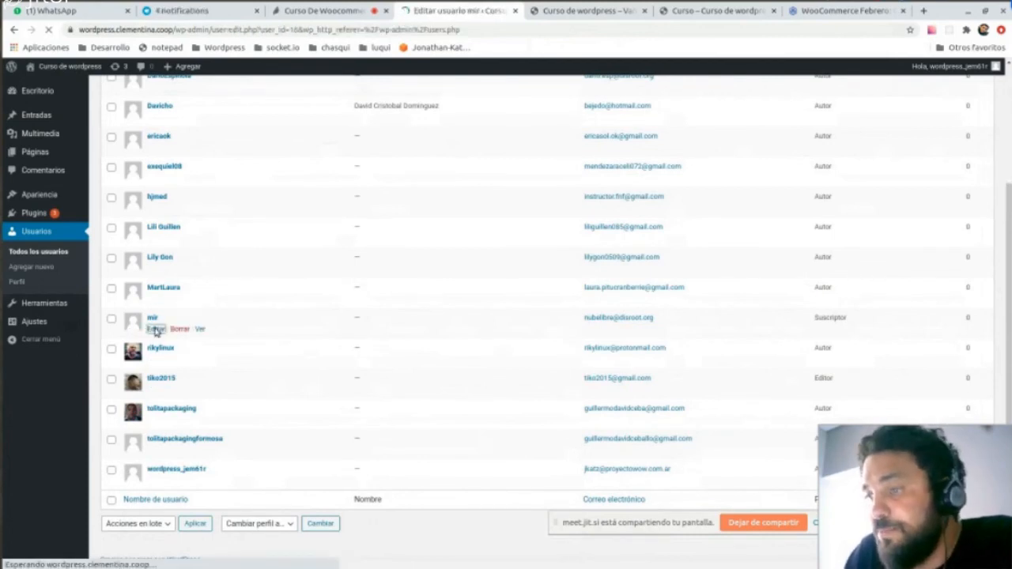
{"action": "scroll", "coordinate": [202, 317], "scroll_direction": "down", "scroll_amount": 5}
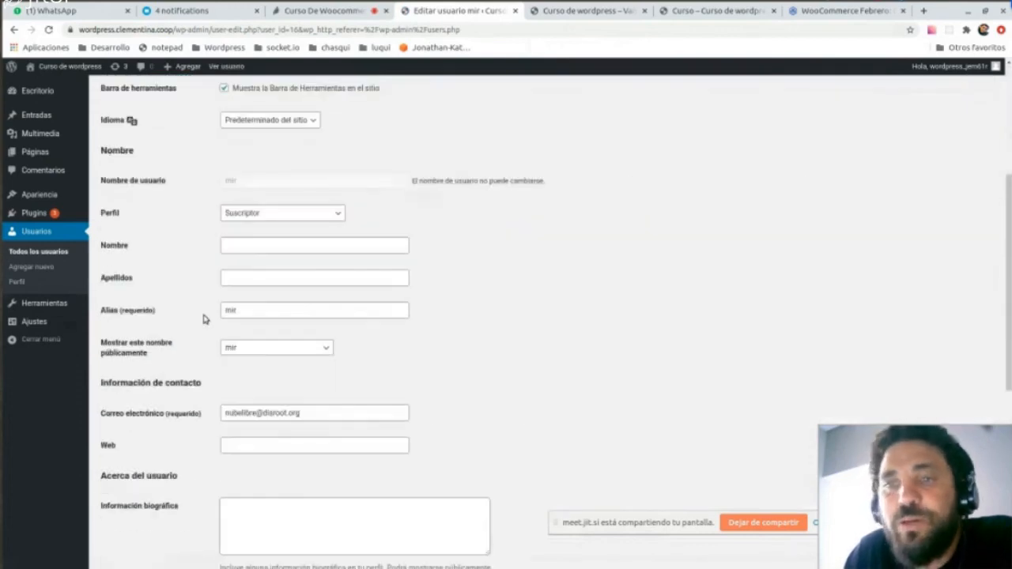
{"action": "left_click", "coordinate": [285, 214]}
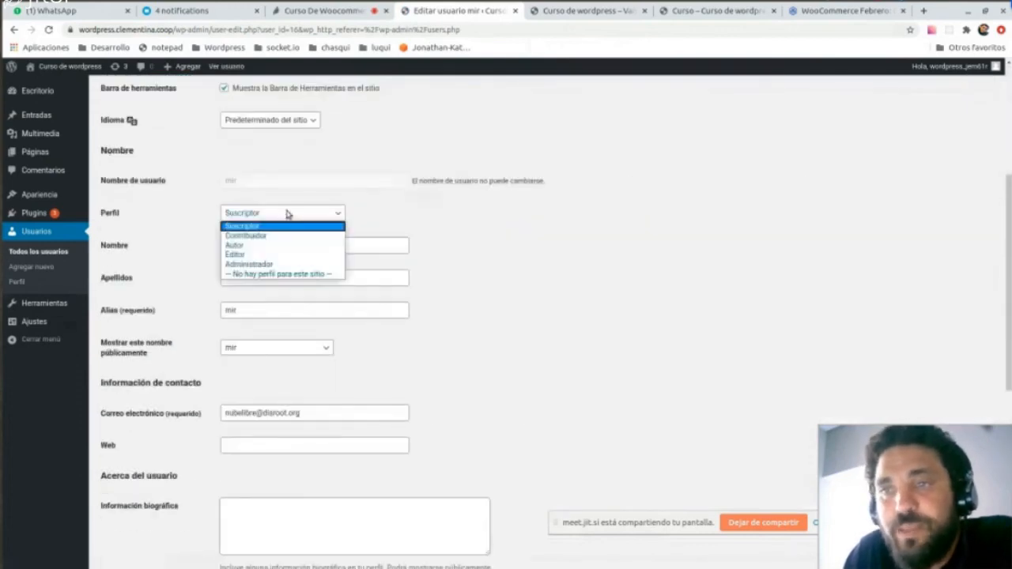
{"action": "left_click", "coordinate": [257, 247]}
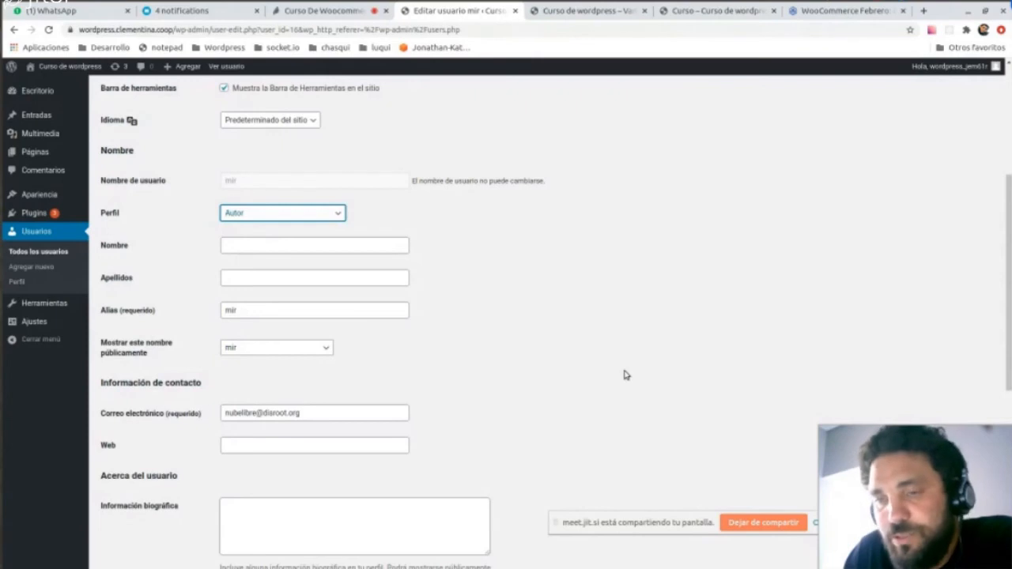
{"action": "scroll", "coordinate": [625, 374], "scroll_direction": "down", "scroll_amount": 3}
{"action": "scroll", "coordinate": [625, 374], "scroll_direction": "down", "scroll_amount": 3}
{"action": "left_click", "coordinate": [162, 514]}
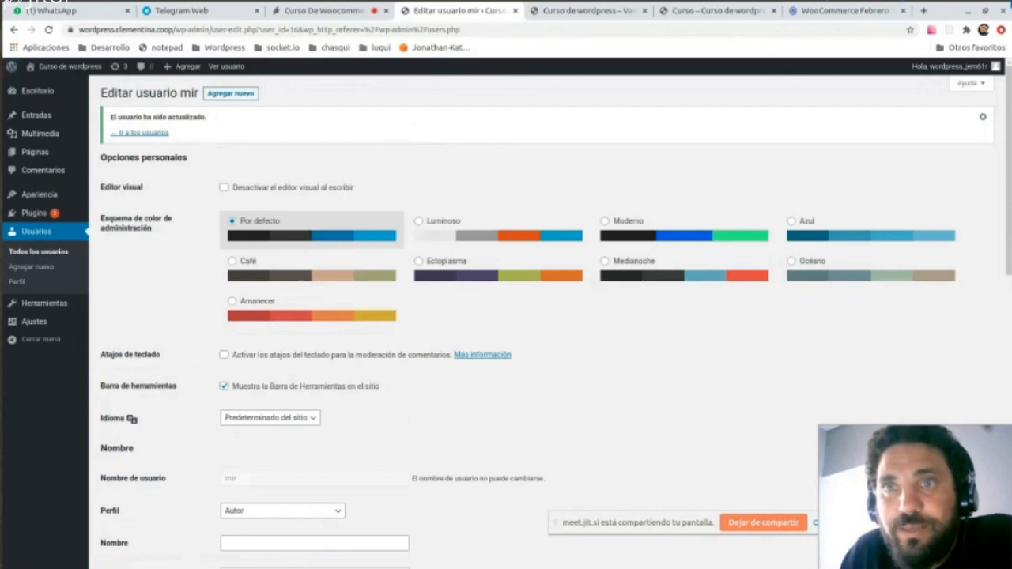
Examine the editor account's Entradas list and available admin sections in the incognito window, and return to the administrator's window.
{"action": "left_click", "coordinate": [2, 43]}
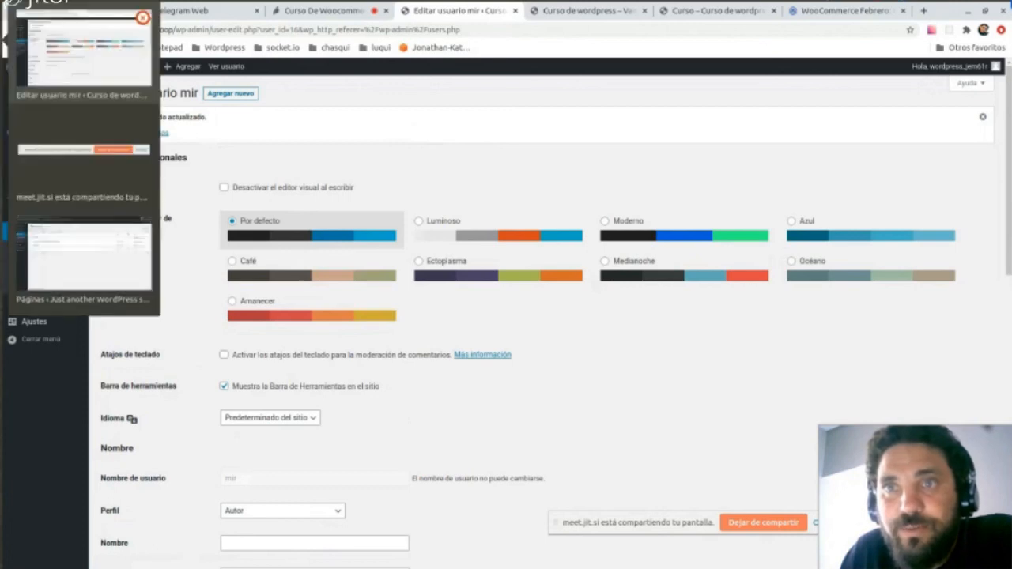
{"action": "left_click", "coordinate": [87, 251]}
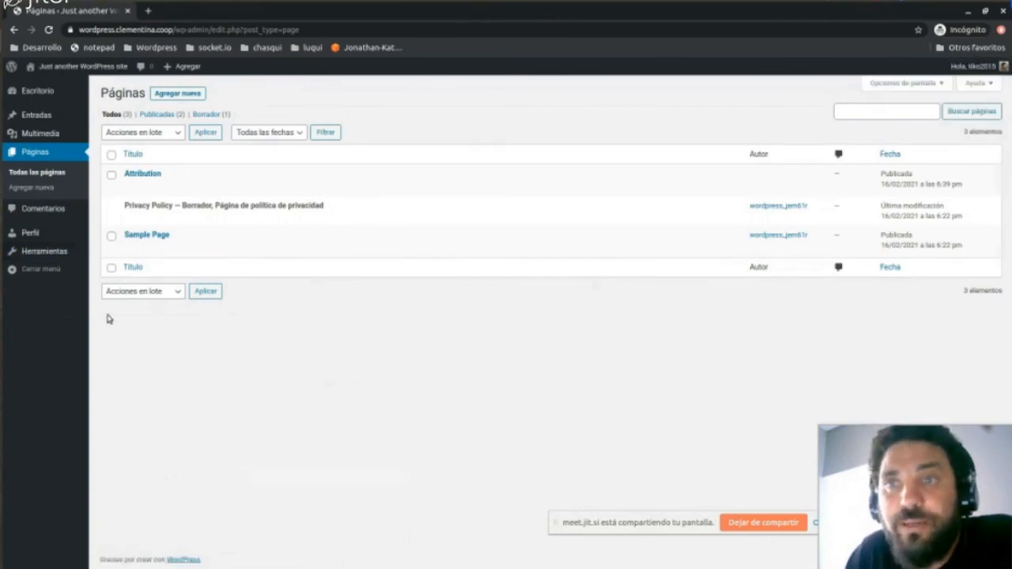
{"action": "mouse_move", "coordinate": [45, 112]}
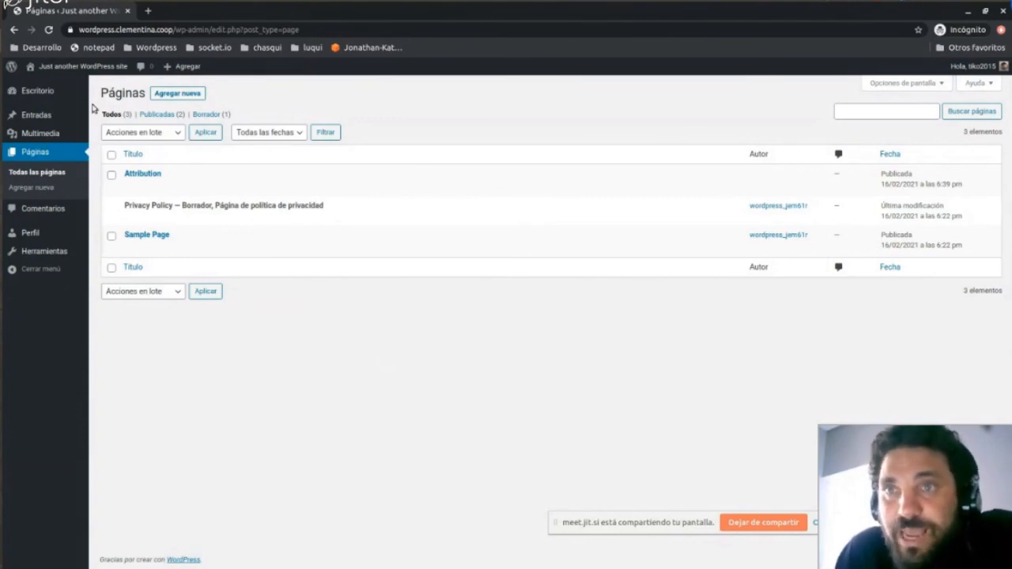
{"action": "left_click", "coordinate": [41, 116]}
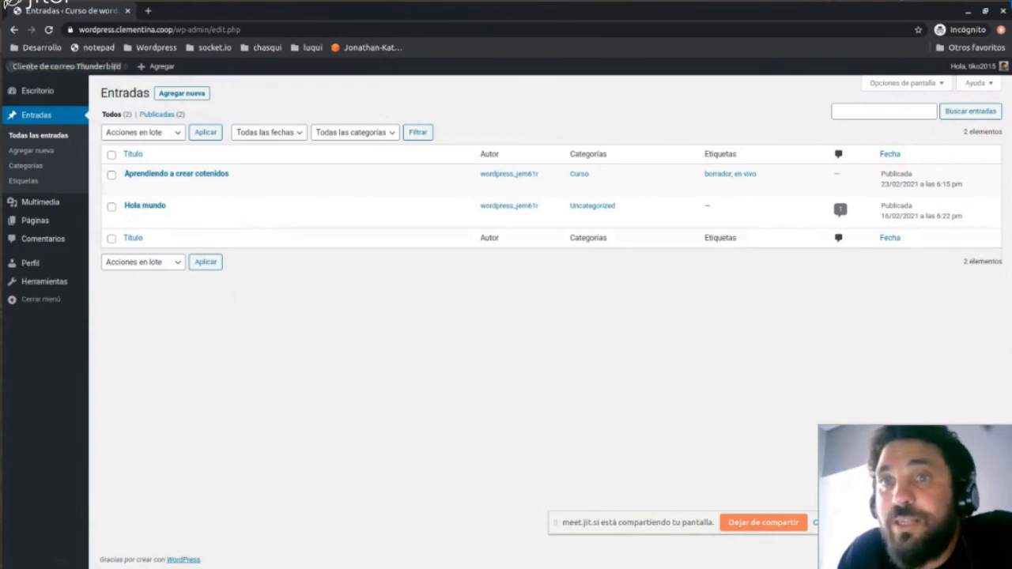
{"action": "left_click", "coordinate": [2, 40]}
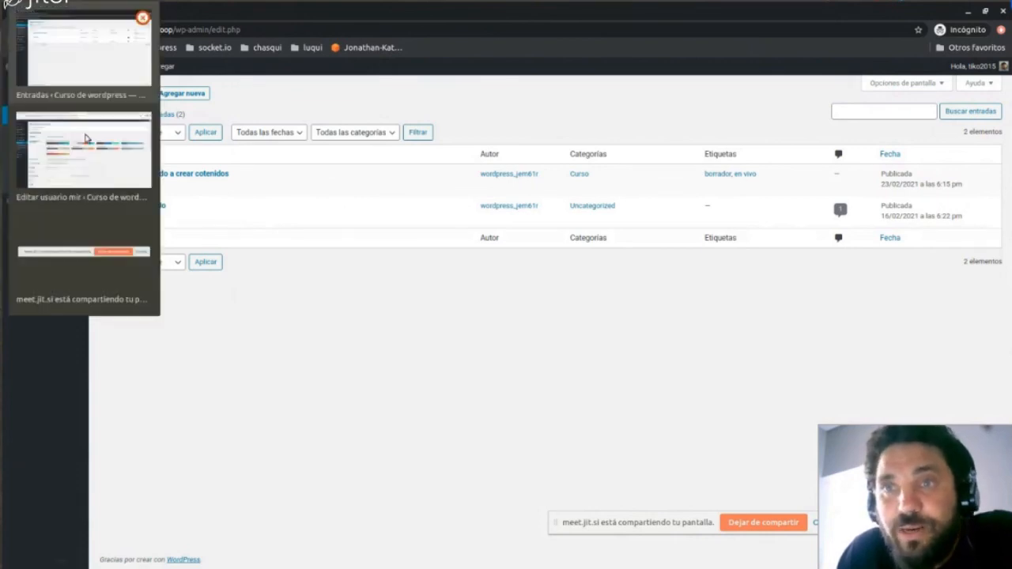
{"action": "left_click", "coordinate": [108, 173]}
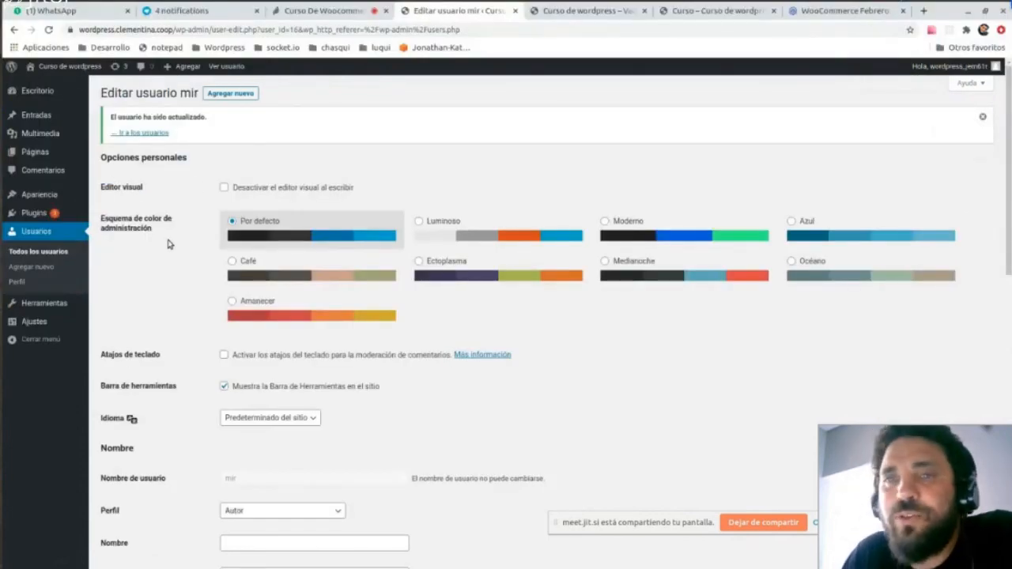
Open the Temas page and look through all the installed themes.
{"action": "mouse_move", "coordinate": [41, 200]}
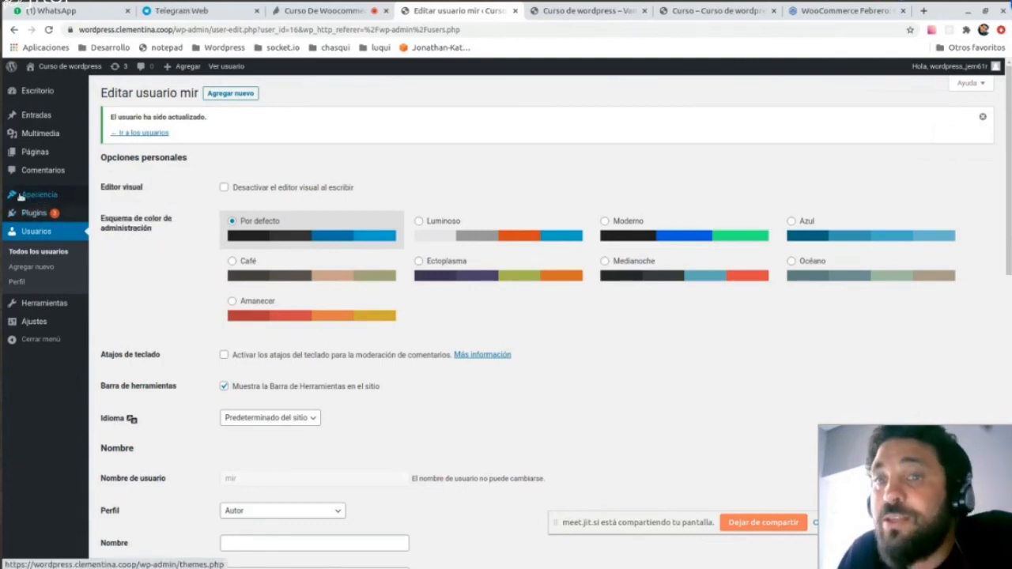
{"action": "left_click", "coordinate": [49, 197]}
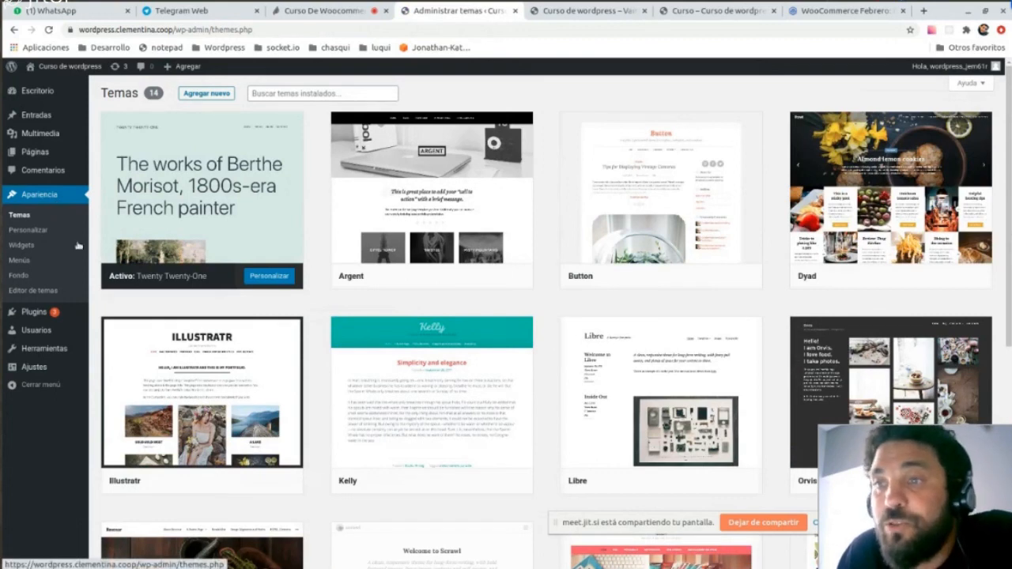
{"action": "mouse_move", "coordinate": [866, 218]}
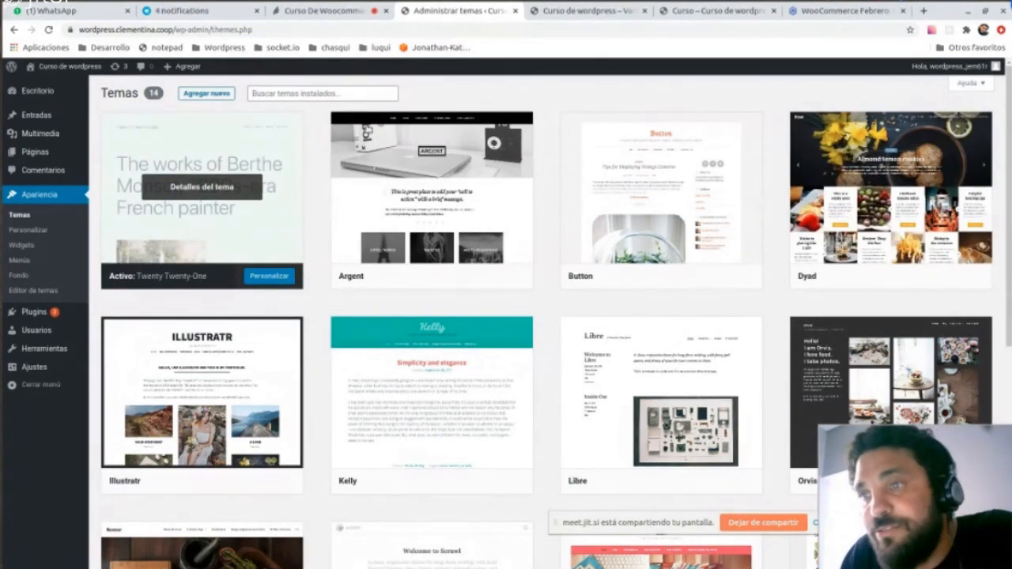
{"action": "scroll", "coordinate": [909, 415], "scroll_direction": "down", "scroll_amount": 3}
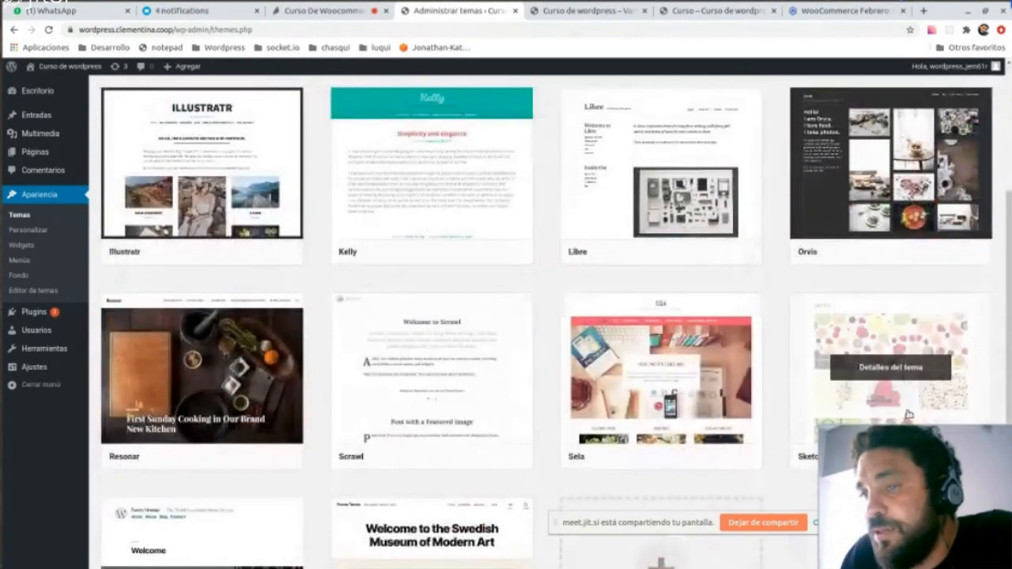
{"action": "scroll", "coordinate": [909, 415], "scroll_direction": "down", "scroll_amount": 2}
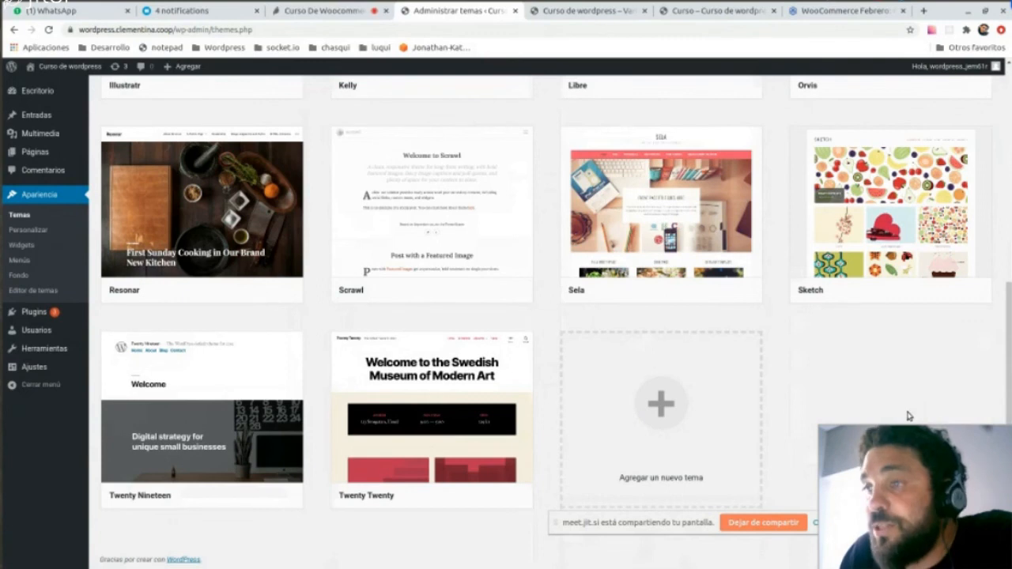
{"action": "scroll", "coordinate": [909, 415], "scroll_direction": "up", "scroll_amount": 4}
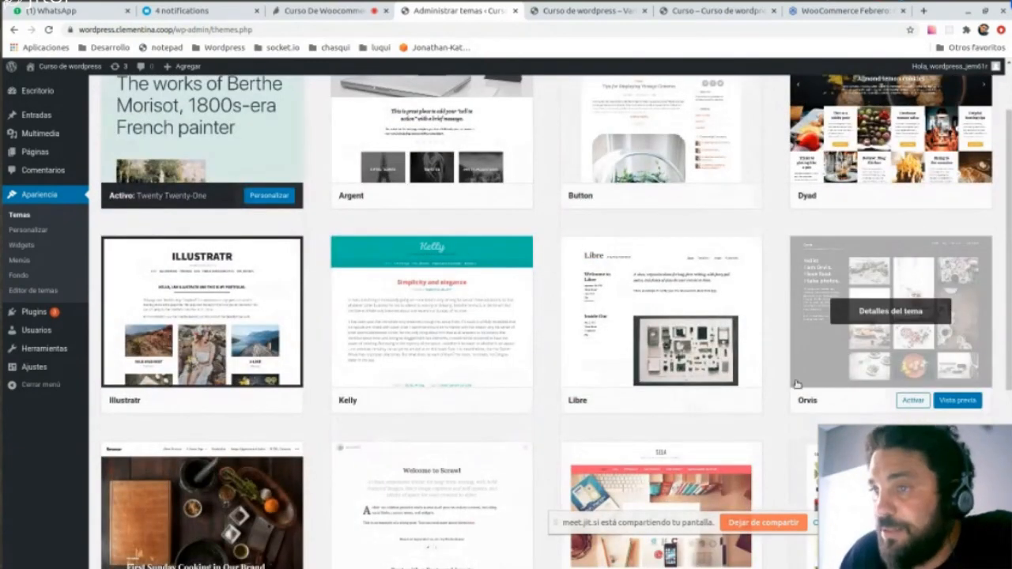
{"action": "scroll", "coordinate": [567, 422], "scroll_direction": "up", "scroll_amount": 1}
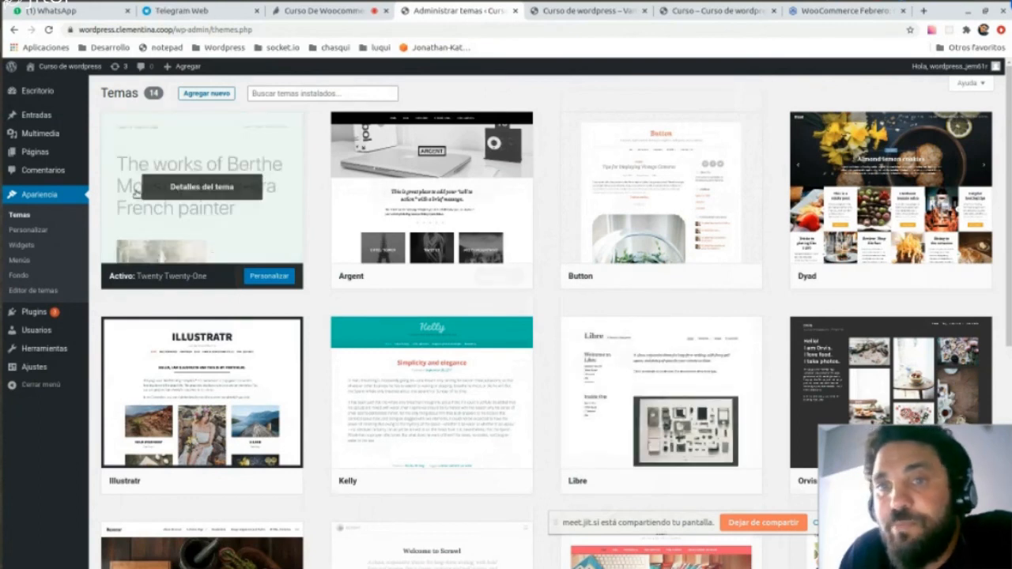
Open the overview of the site's installed plugins.
{"action": "mouse_move", "coordinate": [25, 314]}
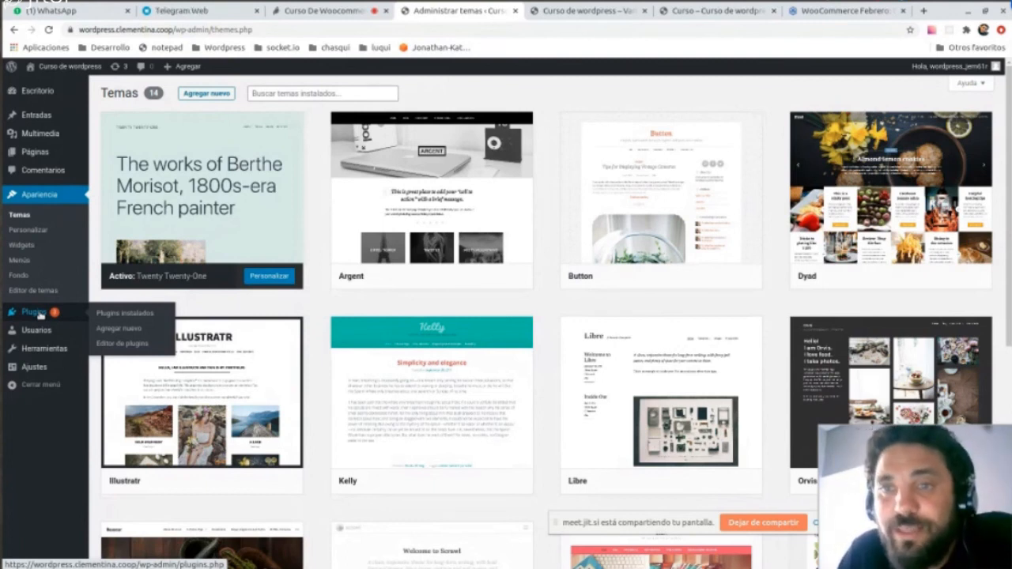
{"action": "left_click", "coordinate": [40, 314]}
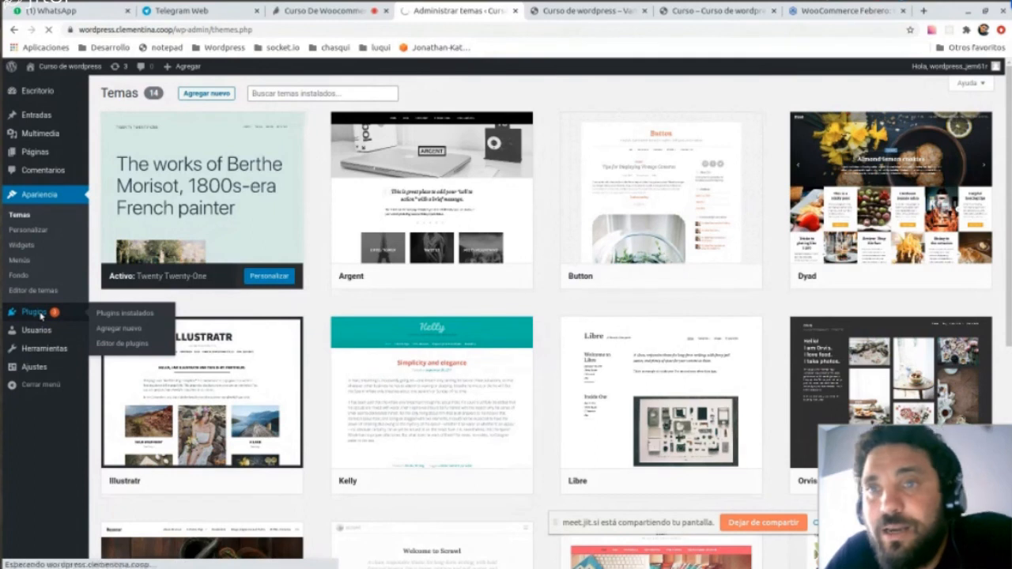